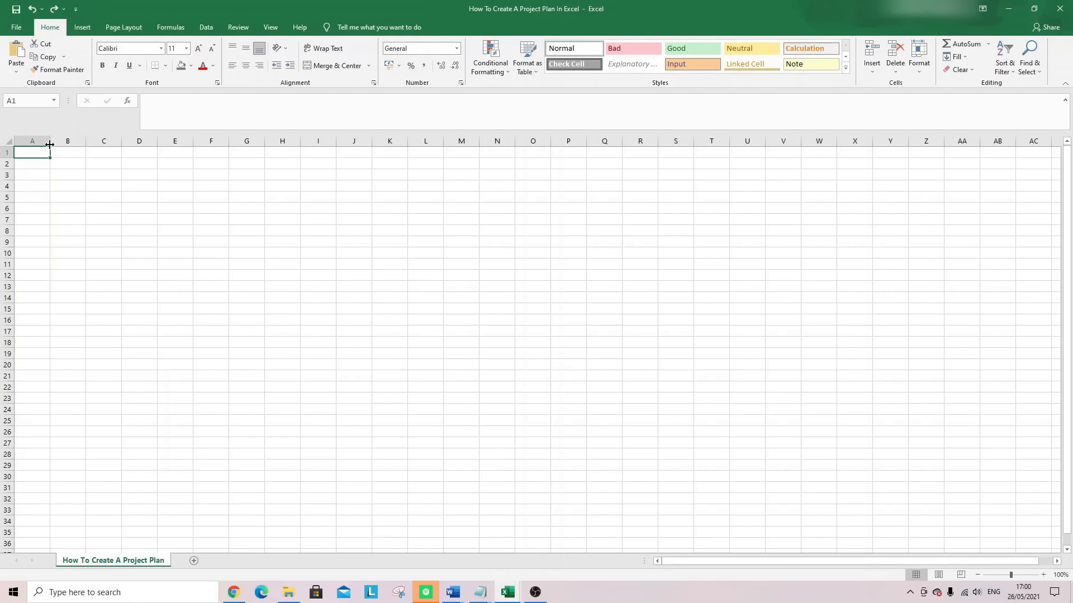
Enter the label "Project Title" in cell B2
key(Right)
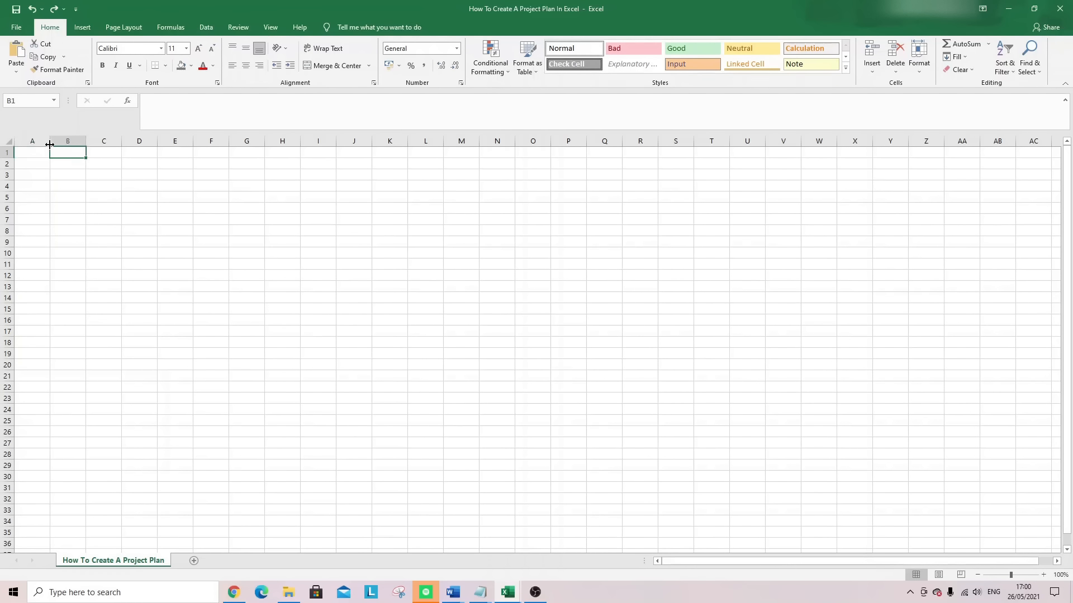
key(Down)
text(Proje)
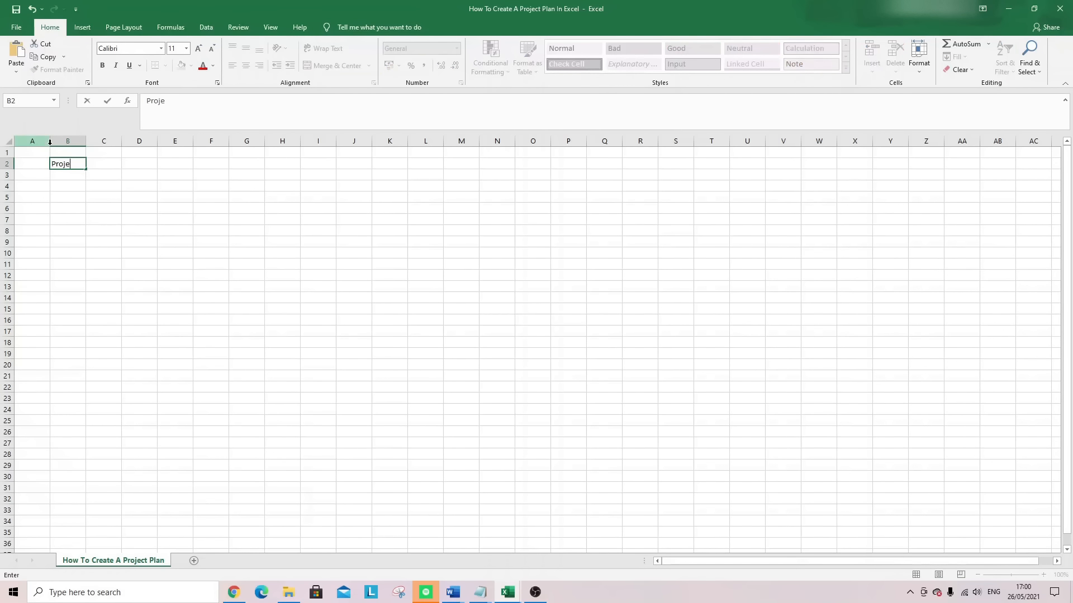
text(ct Plan)
key(BackSpace)
text(Title)
key(Return)
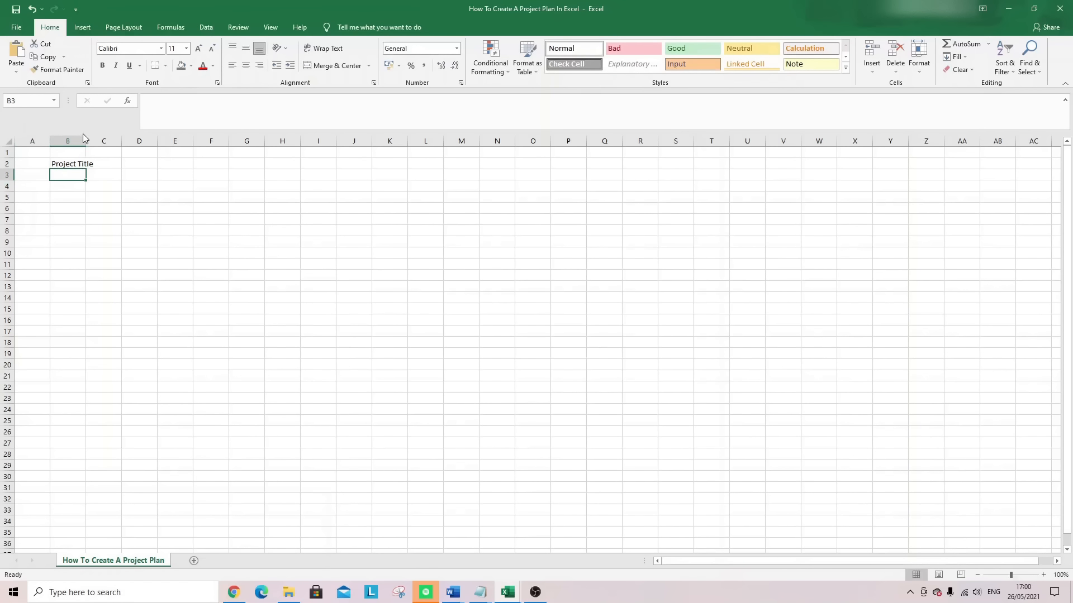
Widen column B to fit the Project Title label and make that label bold
click(82, 165)
drag(85, 143, 98, 142)
click(103, 65)
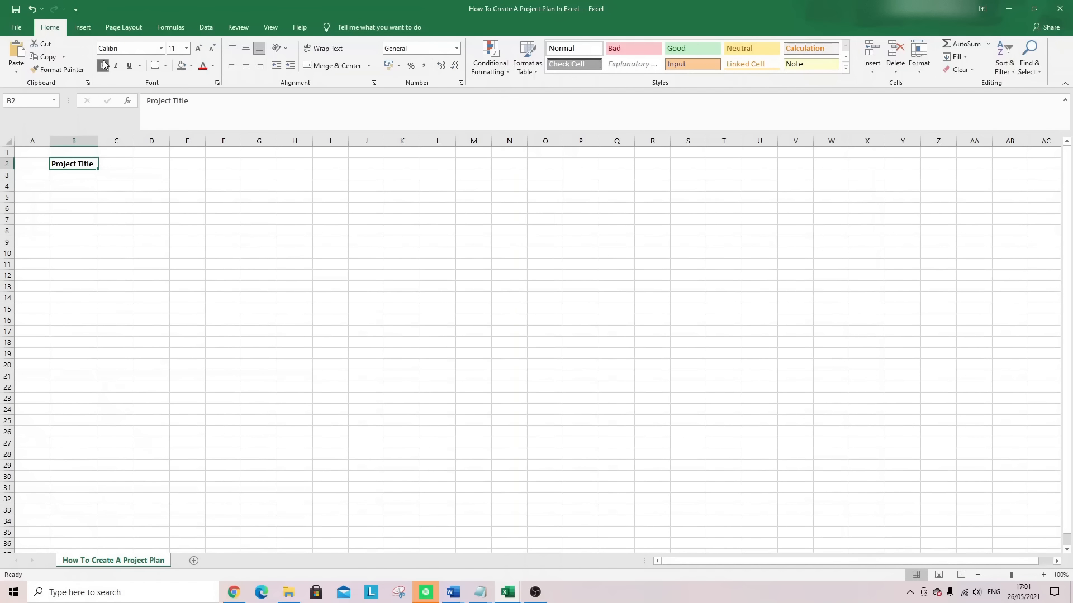
Enter the label "Project Manager" in cell B5
click(65, 187)
click(65, 197)
text(Project Manager)
click(64, 200)
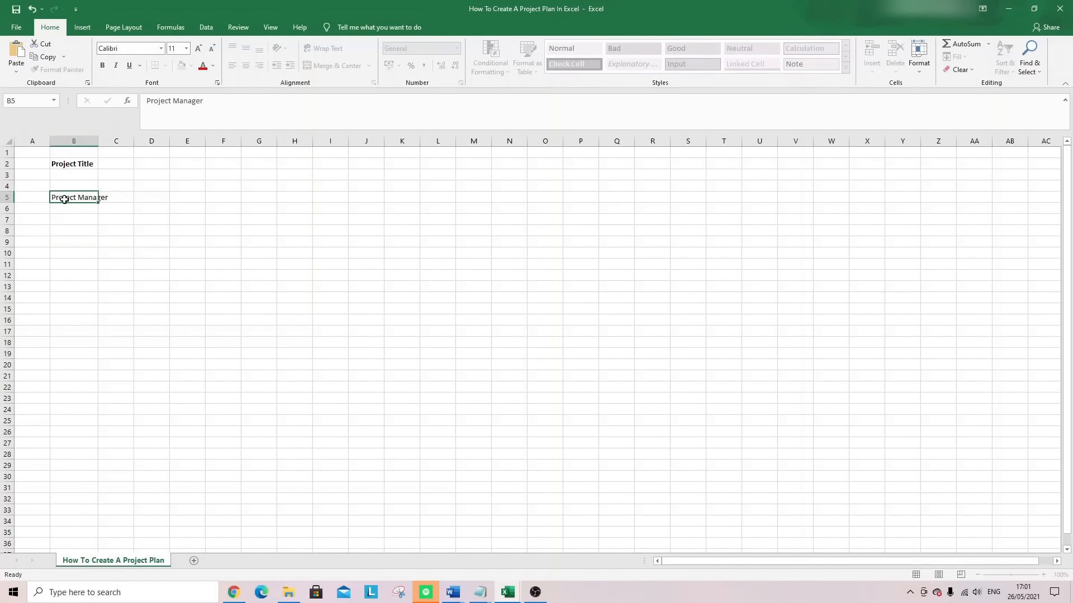
key(Return)
Make the Project Manager label bold and widen column B to fit it
click(91, 192)
click(105, 69)
drag(98, 141, 113, 140)
Enter the label "Start Date" in cell E2 and make it bold
click(174, 163)
click(195, 162)
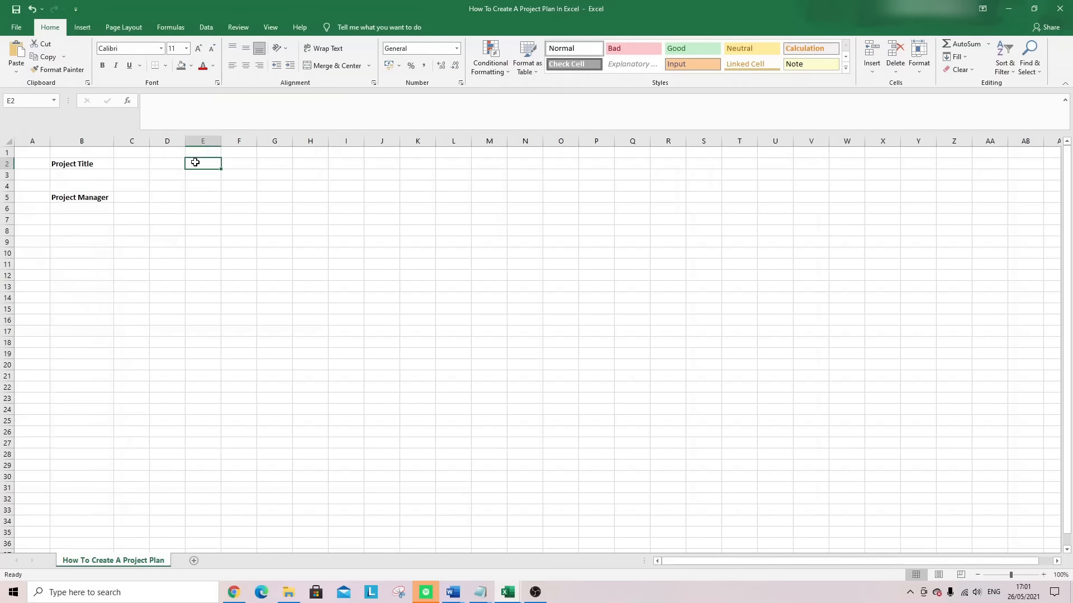
text(Start Date)
key(Return)
click(195, 162)
click(102, 65)
Copy the Start Date label to cell E5 and change the copy's text to "End Date"
key(ctrl+c)
click(200, 197)
key(ctrl+v)
double_click(199, 197)
text(End)
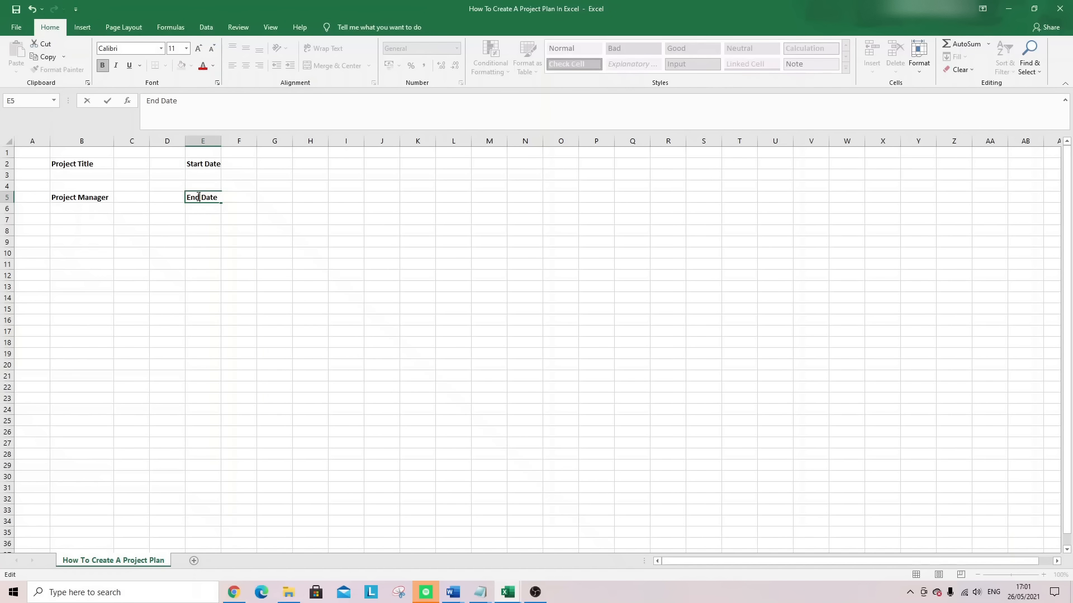
click(203, 177)
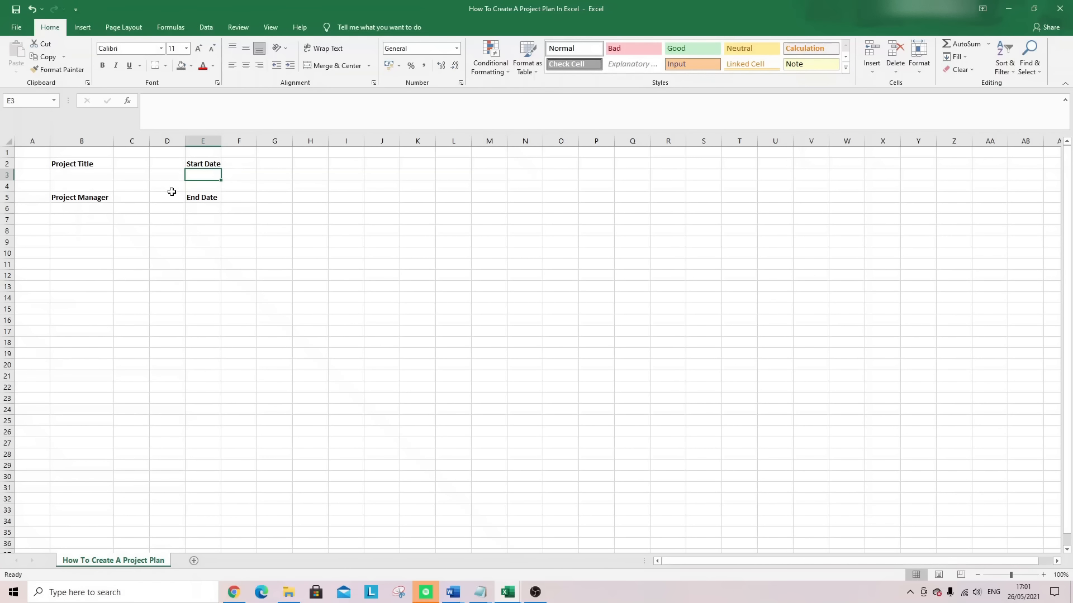
Apply a light grey fill to the four label cells B2, E2, B5 and E5
click(110, 164)
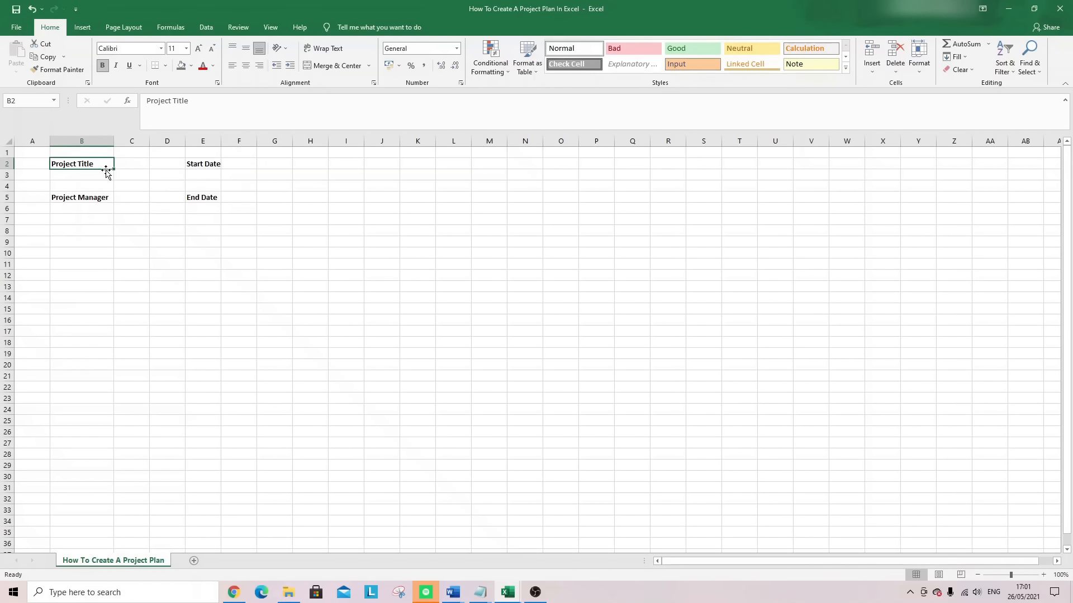
click(190, 66)
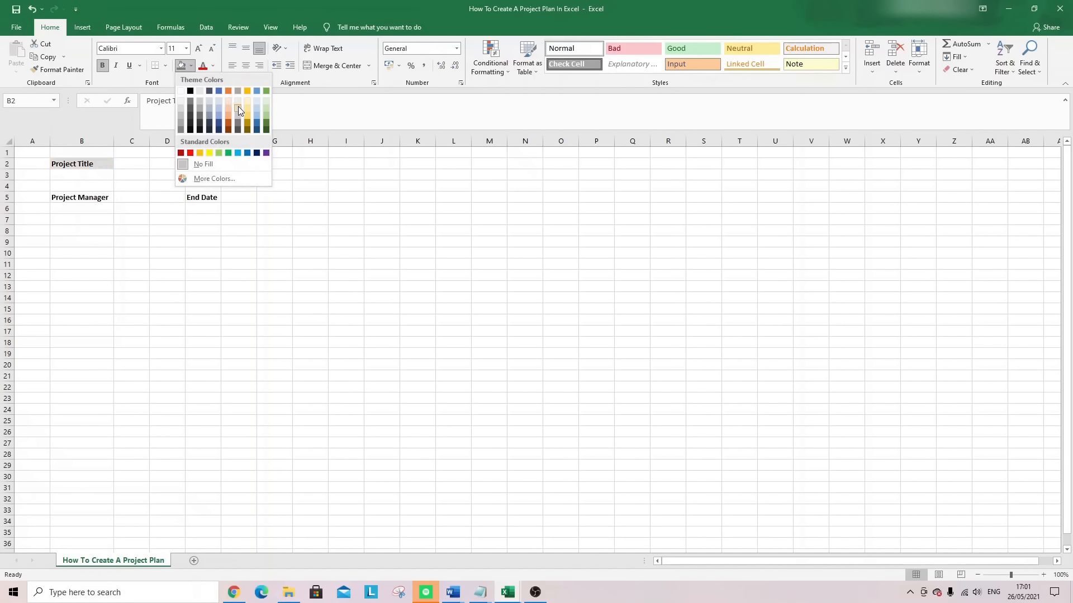
click(238, 106)
click(215, 162)
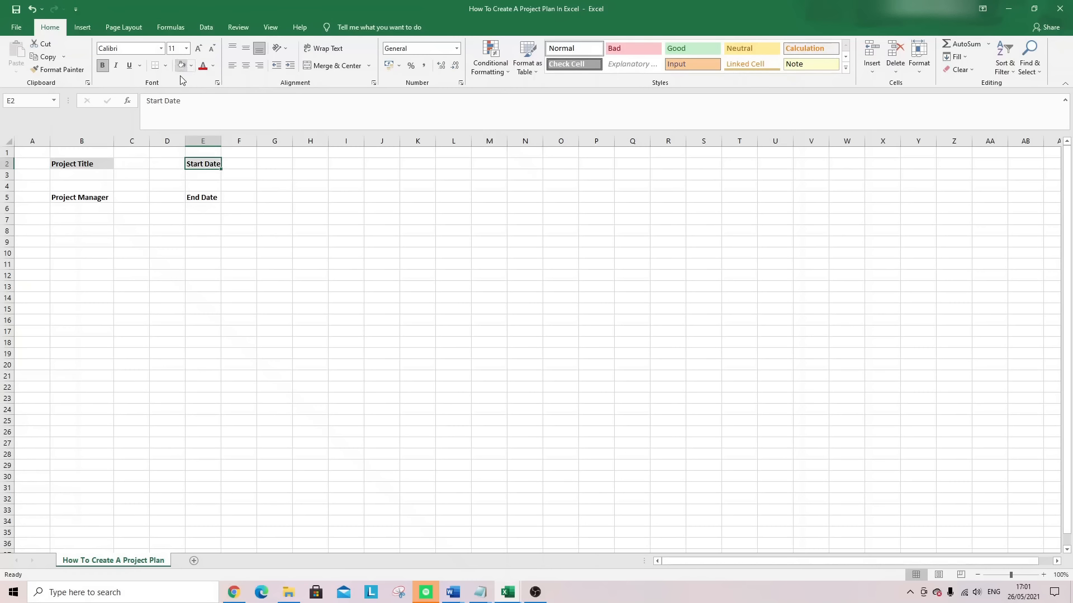
click(106, 196)
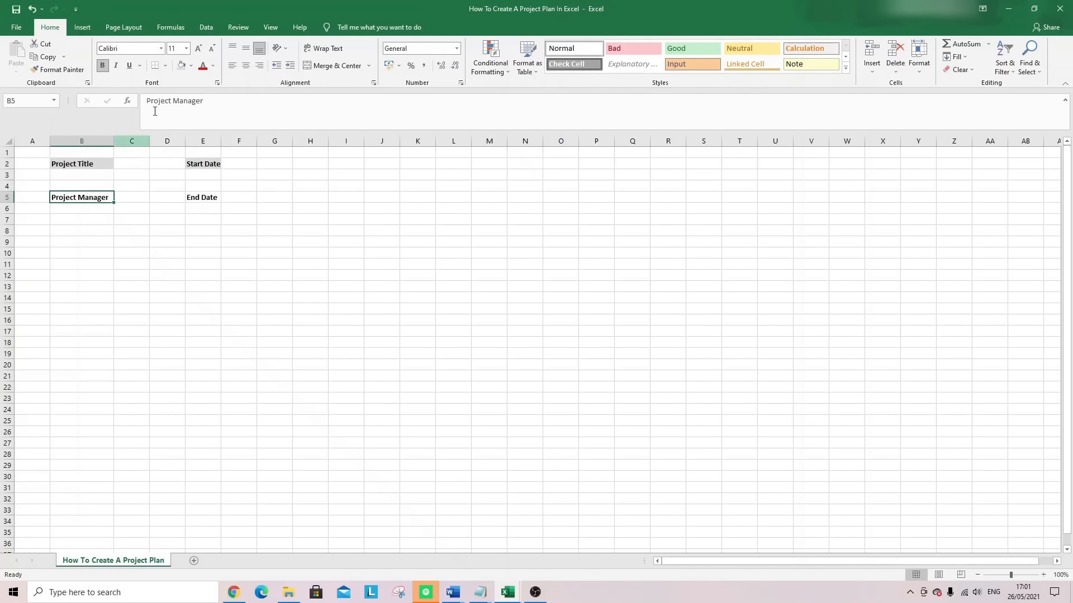
click(180, 65)
click(205, 194)
click(183, 66)
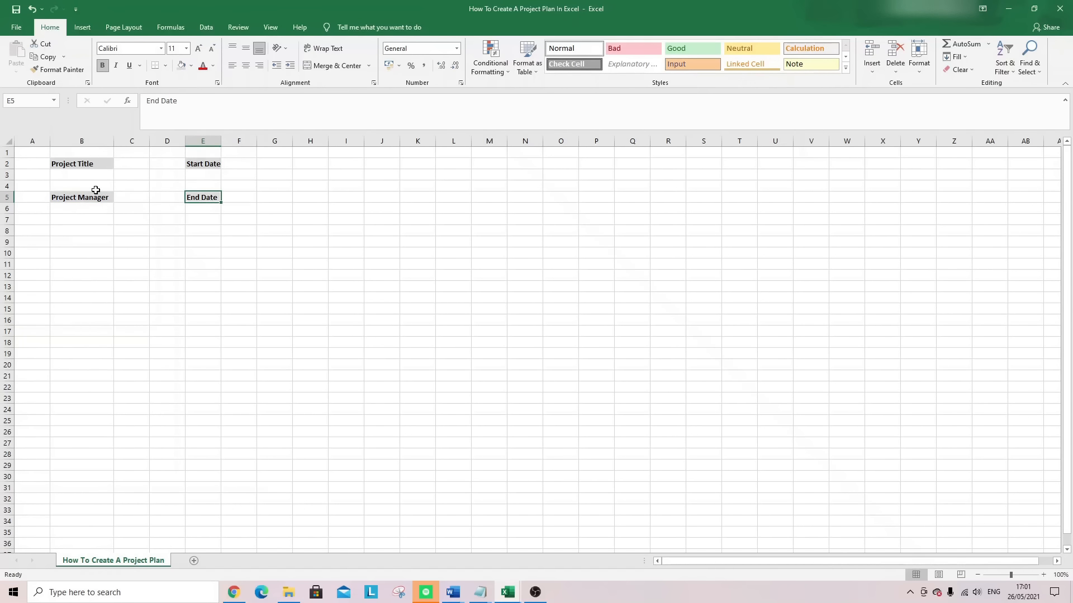
Apply All Borders to each label and the cell beneath it: B2:B3, E2:E3, B5:B6 and E5:E6
drag(76, 163, 79, 176)
click(166, 65)
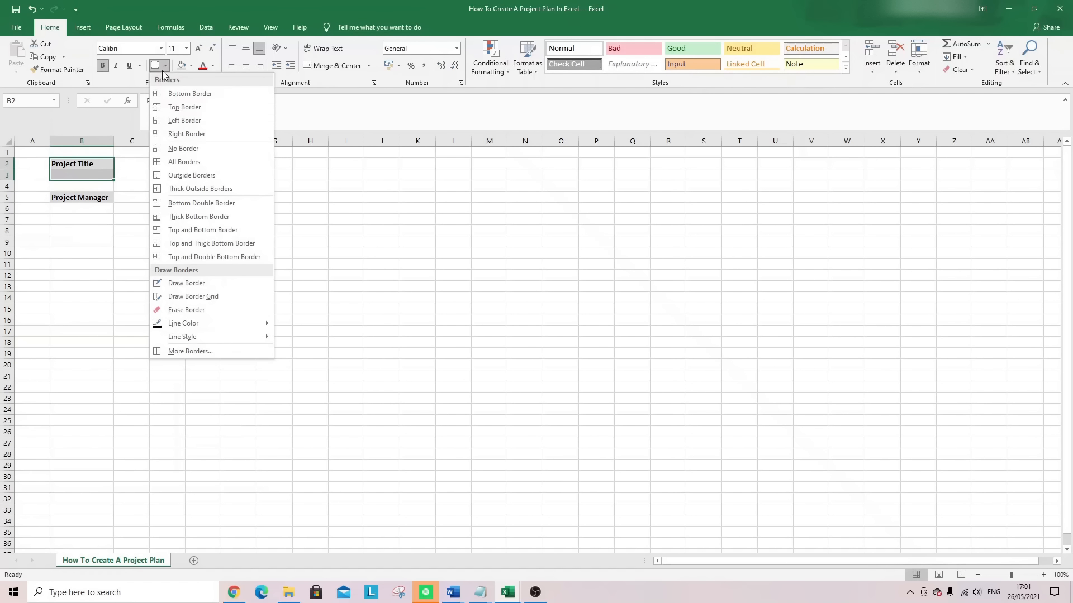
click(196, 162)
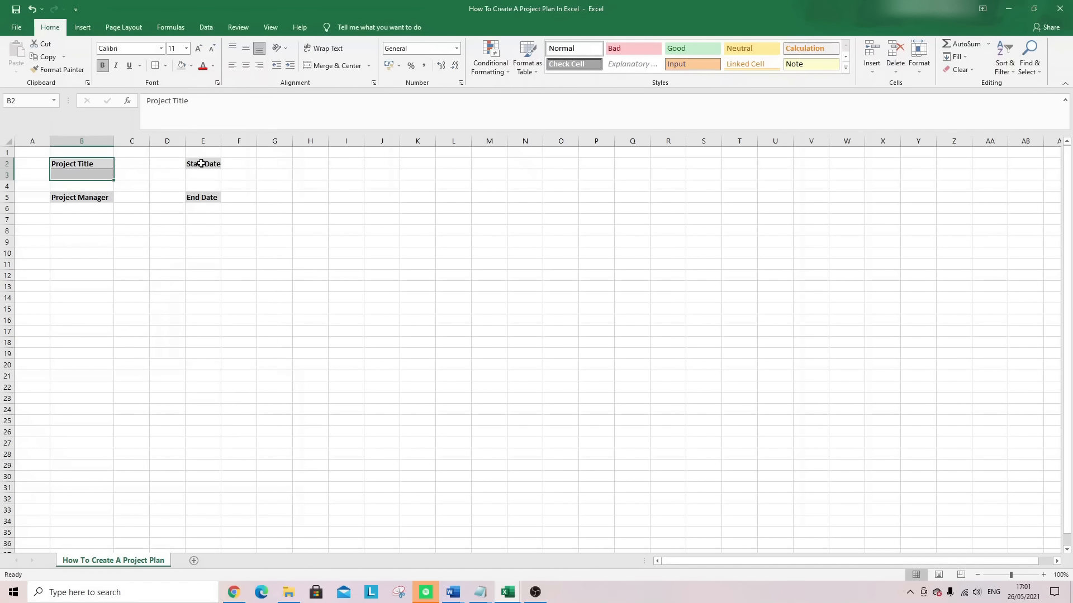
drag(202, 163, 207, 173)
click(156, 69)
drag(89, 195, 91, 208)
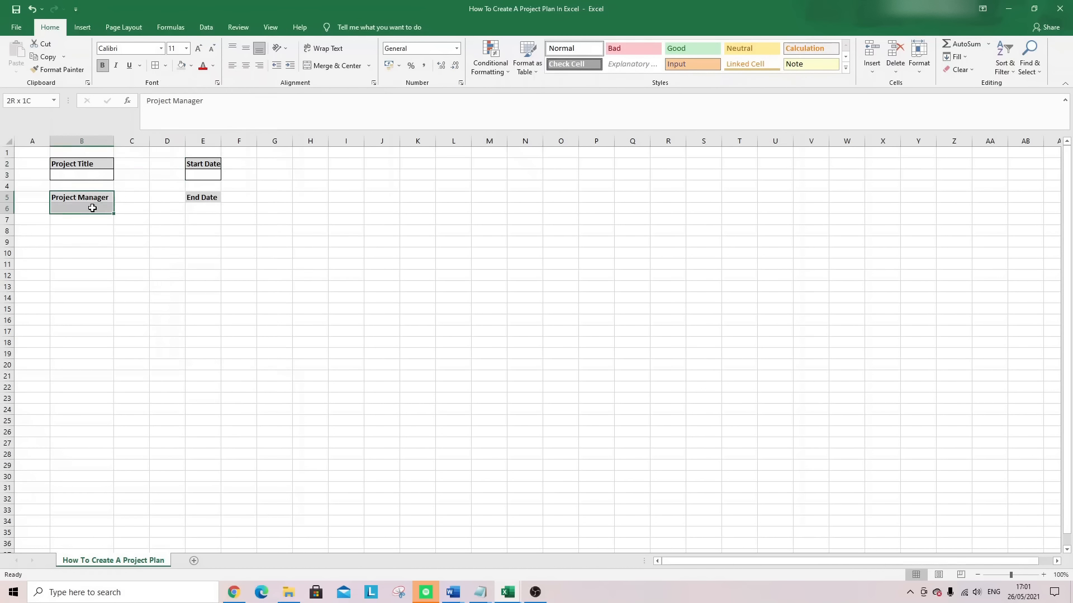
click(156, 67)
drag(198, 197, 201, 207)
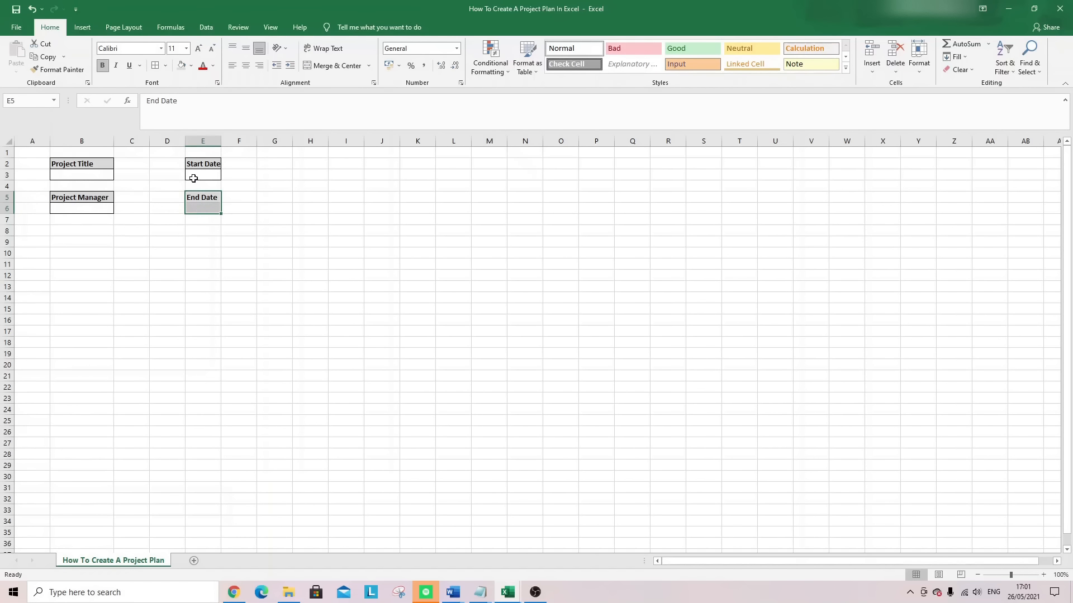
click(156, 67)
Widen date column E to about three times its width and delete the empty column D
drag(221, 139, 292, 139)
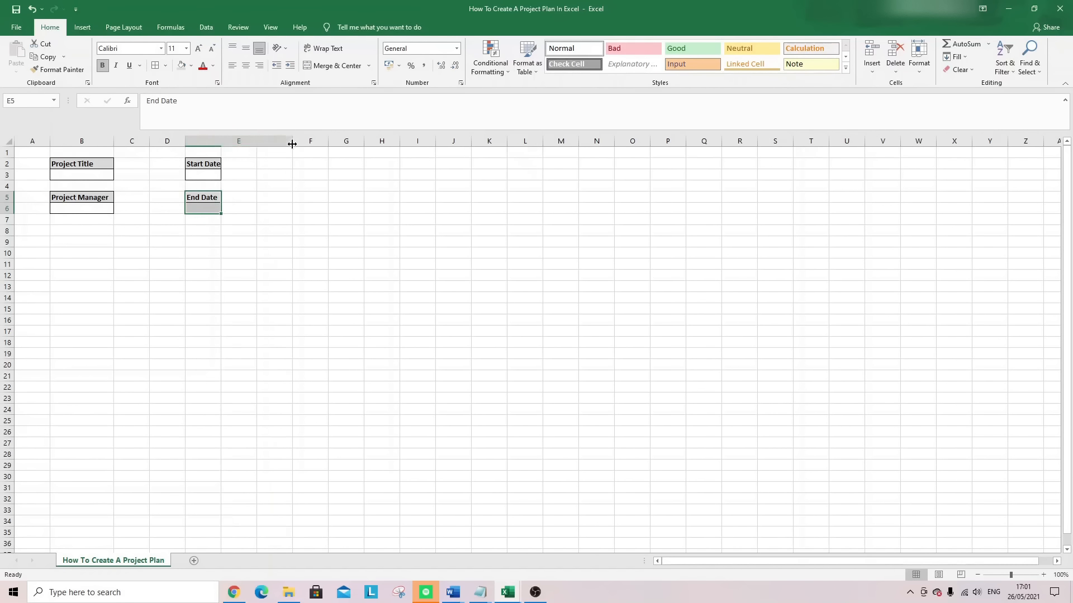
right_click(165, 141)
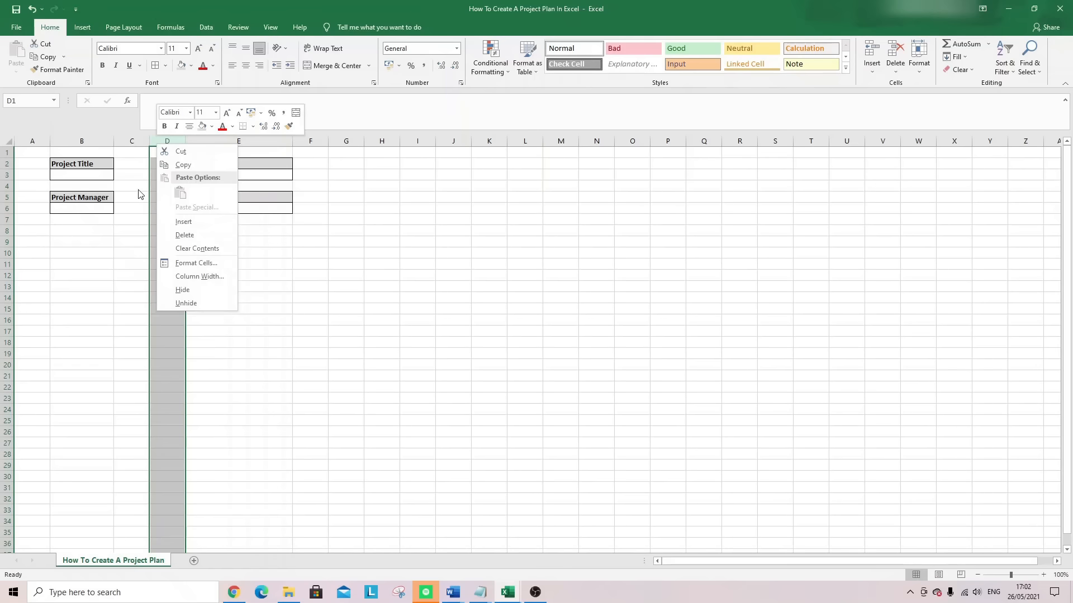
click(161, 138)
right_click(160, 138)
click(189, 230)
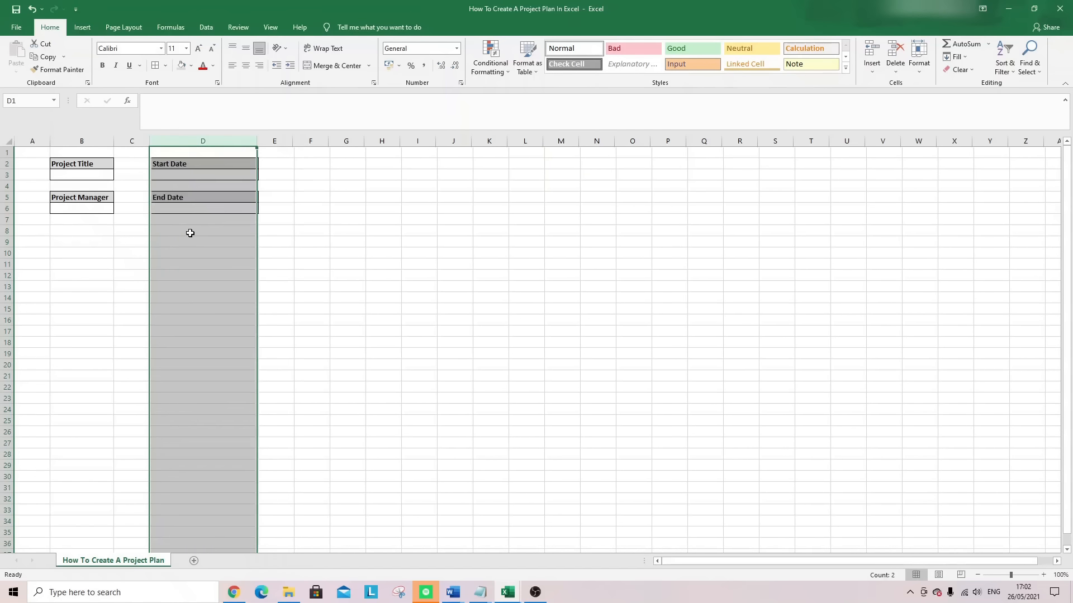
click(275, 220)
Narrow the empty column C to about half its width and enter "Testing Project A" as the project title in B3
click(92, 176)
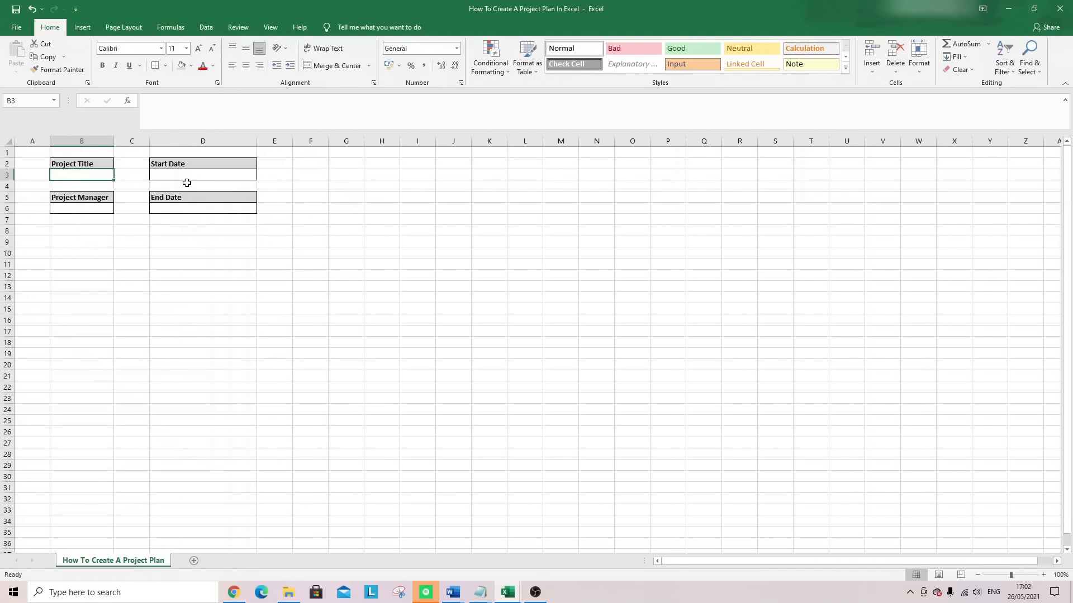
drag(150, 140, 133, 143)
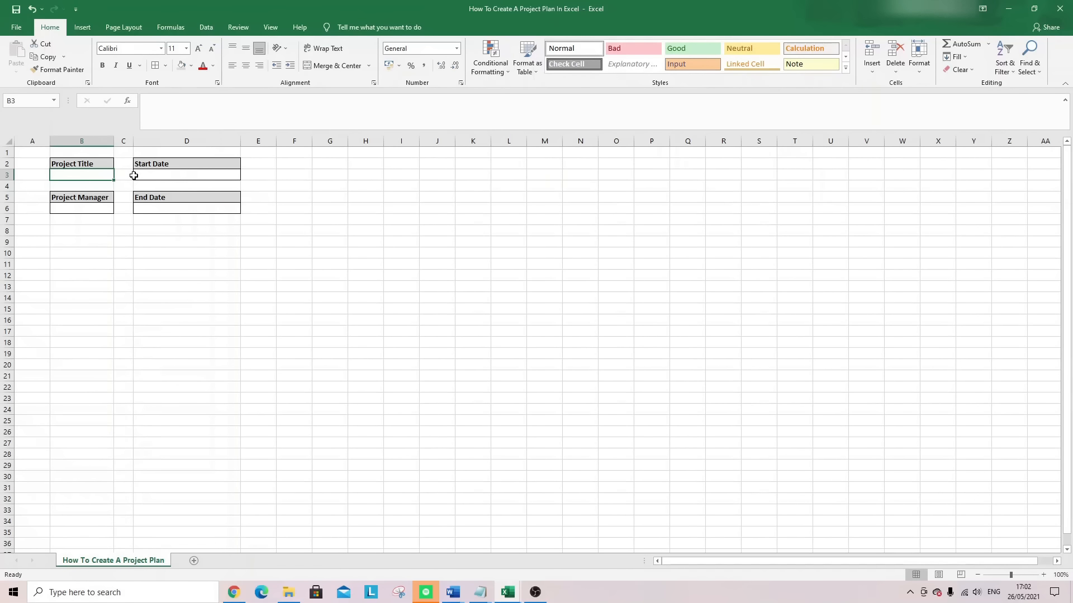
text(Testing Project A)
key(Return)
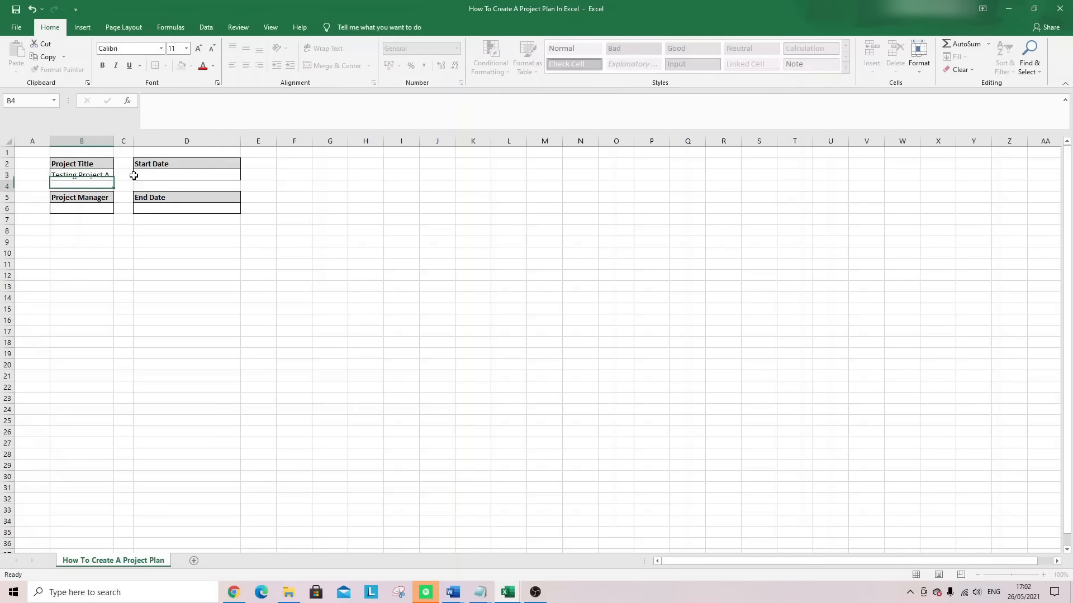
Enter the project manager's full name in cell B6
key(Down)
key(Down)
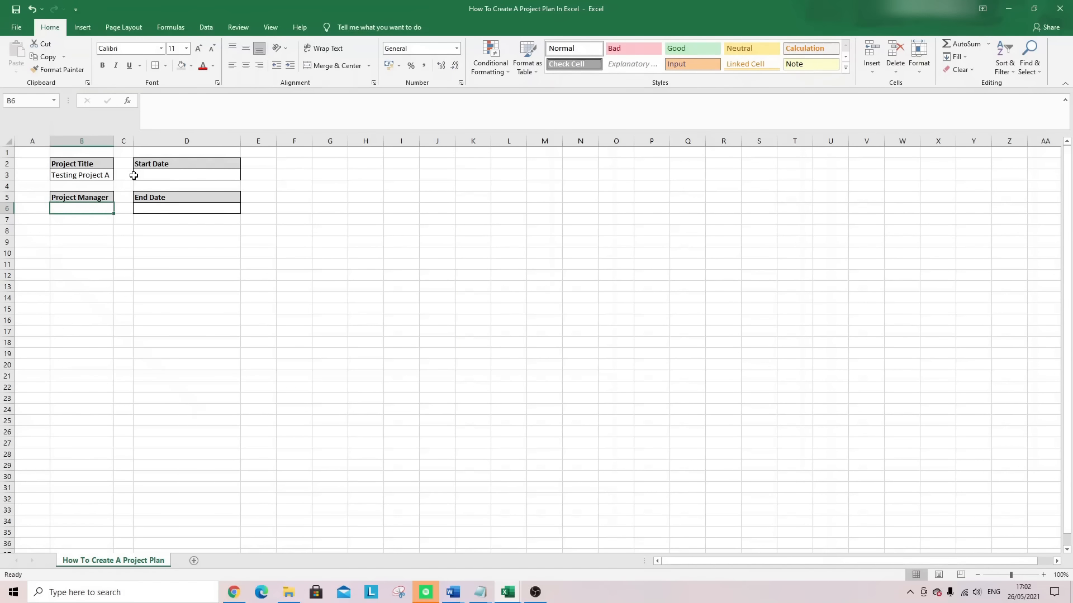
text(Bob)
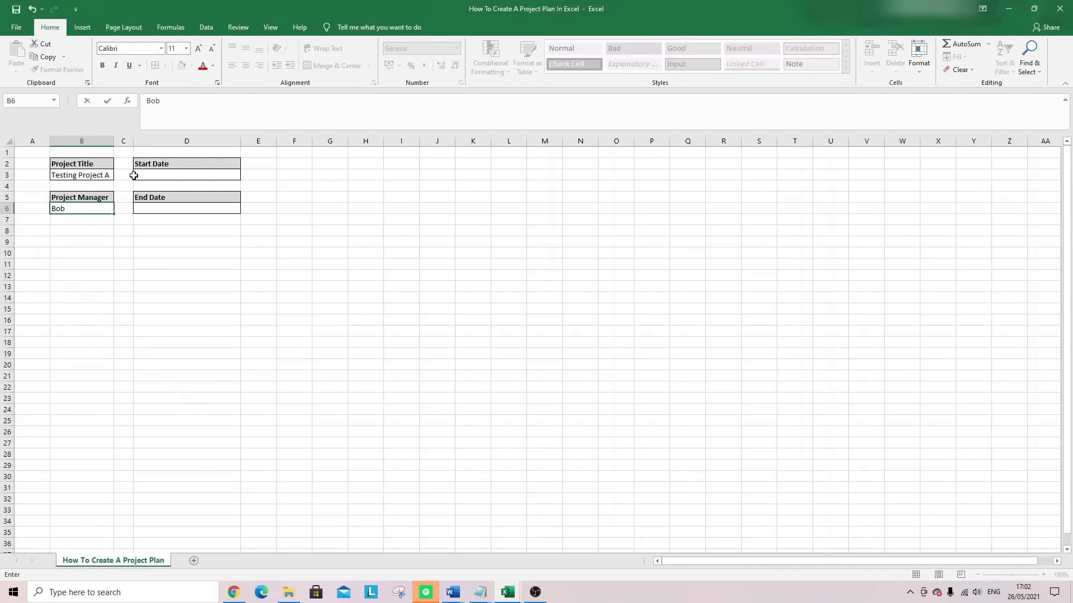
text( Dylan)
key(Return)
Enter 26/05 as the project's start date in cell D3
click(147, 177)
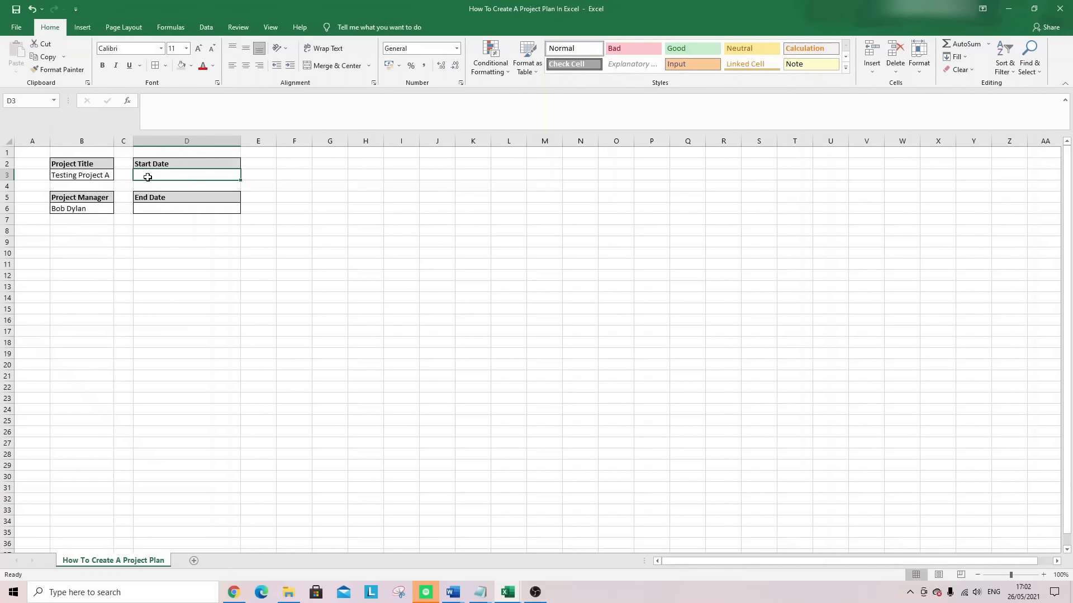
text(26)
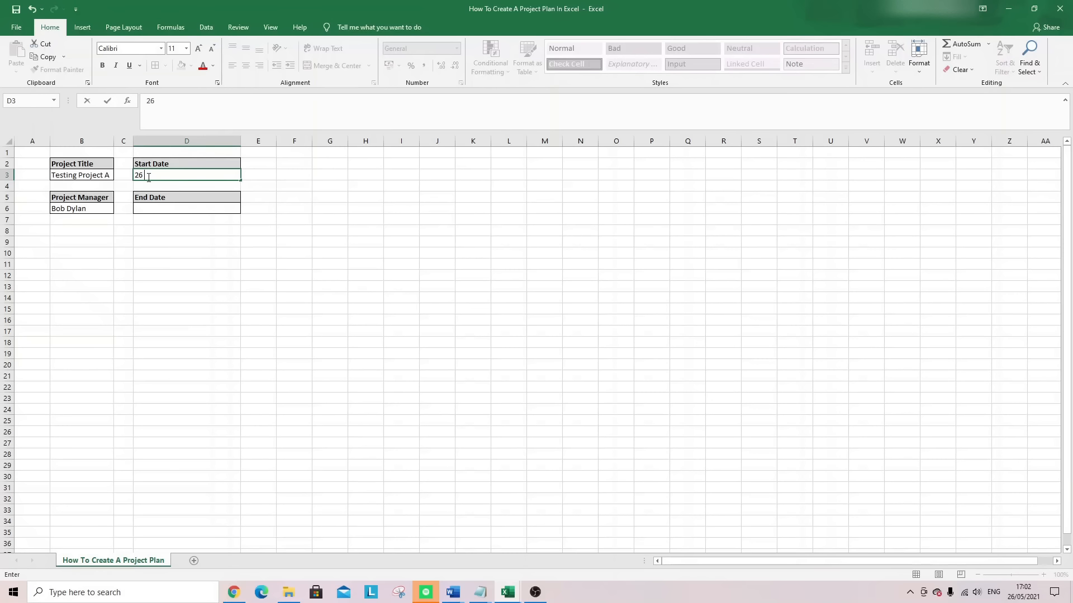
key(BackSpace)
key(BackSpace)
text(26/05)
key(ctrl+Return)
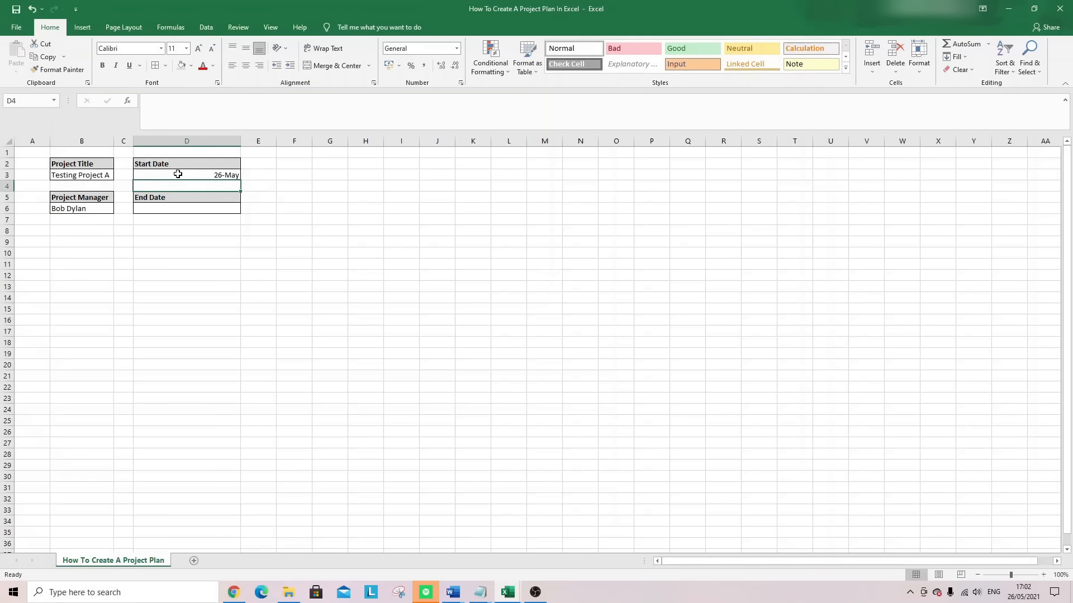
Enter 30 May as the project's end date in cell D6
click(179, 216)
click(180, 209)
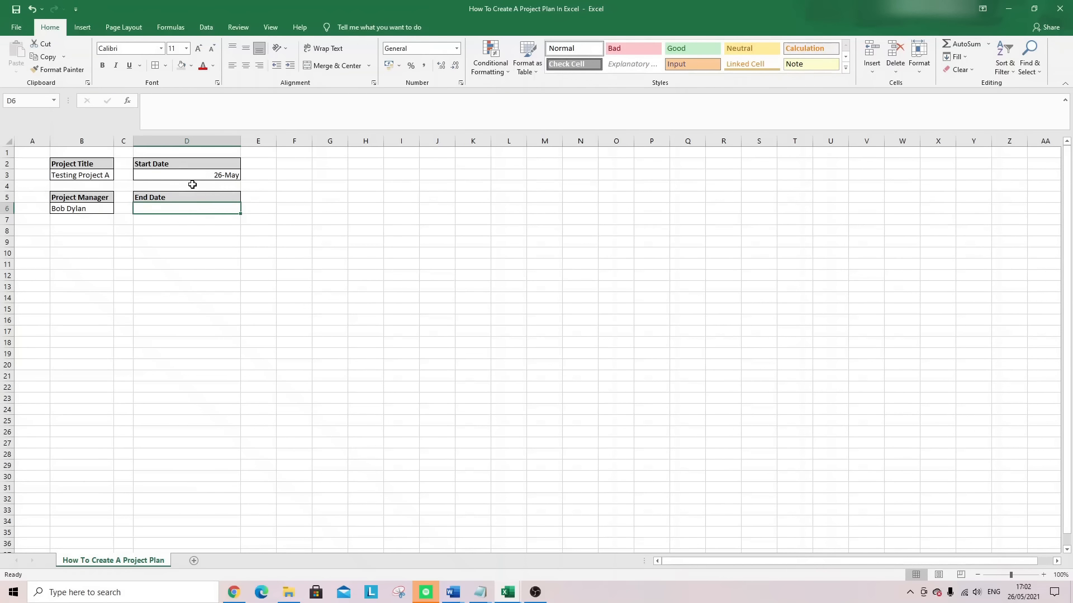
text(30 May)
key(Return)
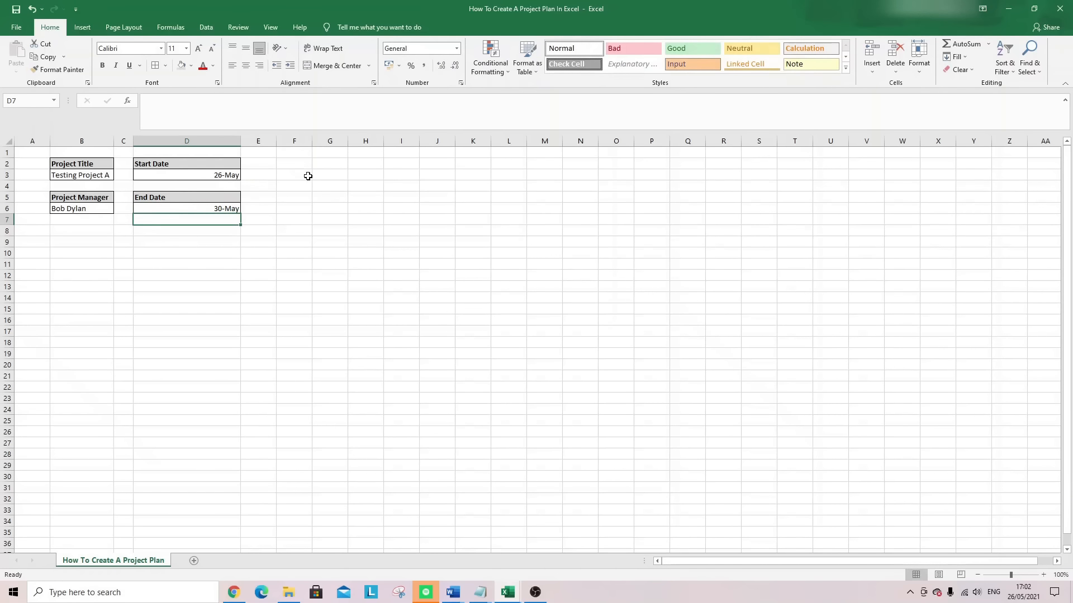
Enter the label "Project Duration" in cell G2 and autofit column G to it
click(326, 163)
text(Project Duration)
key(Return)
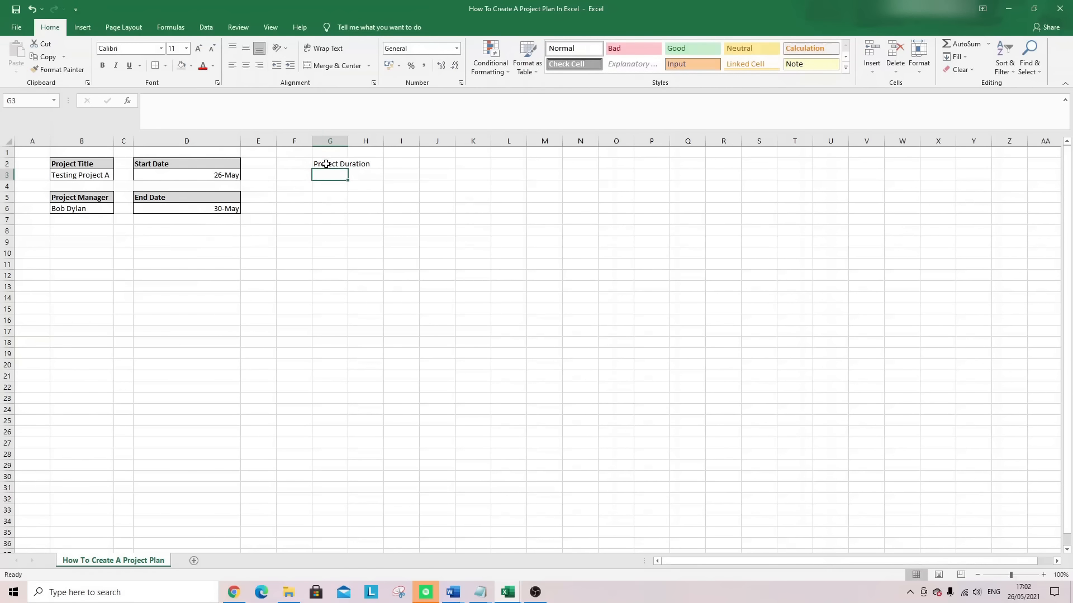
double_click(348, 144)
Copy the formatting of the Start Date block D2:D3 onto G2:G3 with Format Painter
drag(206, 163, 215, 175)
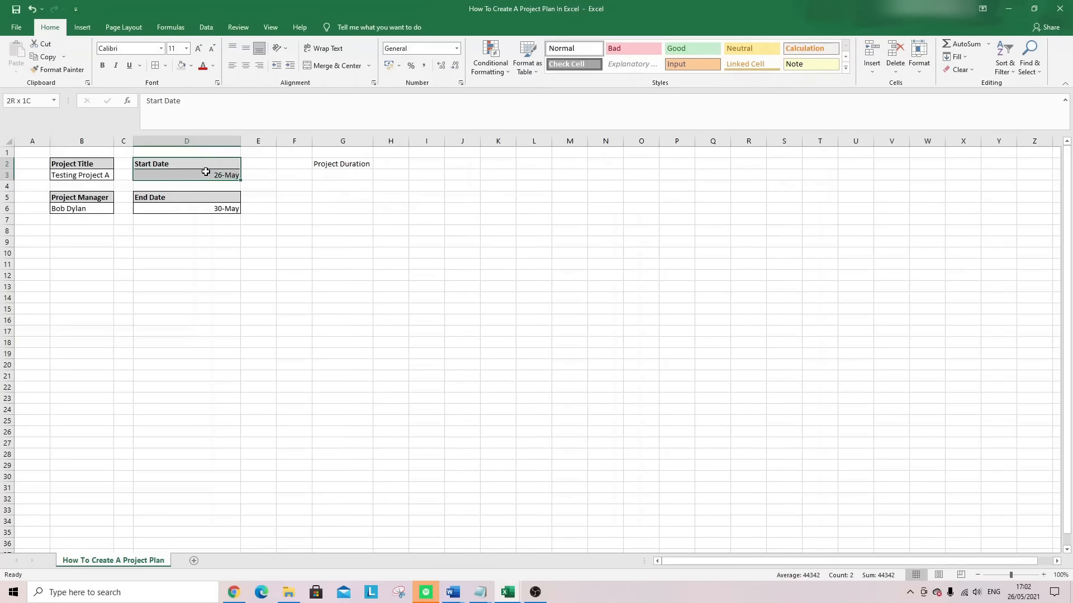
click(74, 72)
click(336, 164)
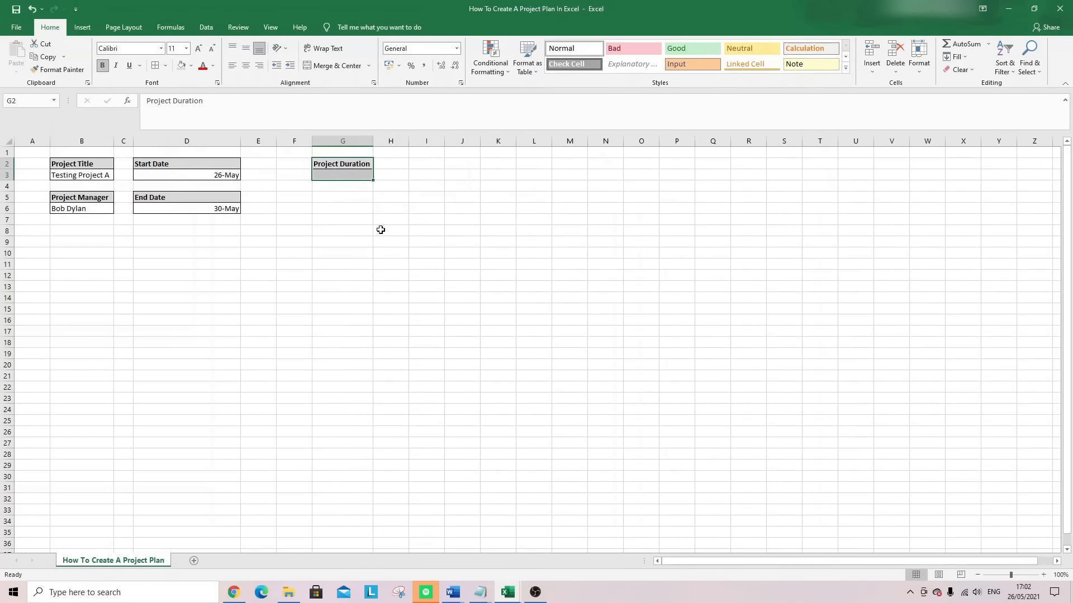
click(345, 187)
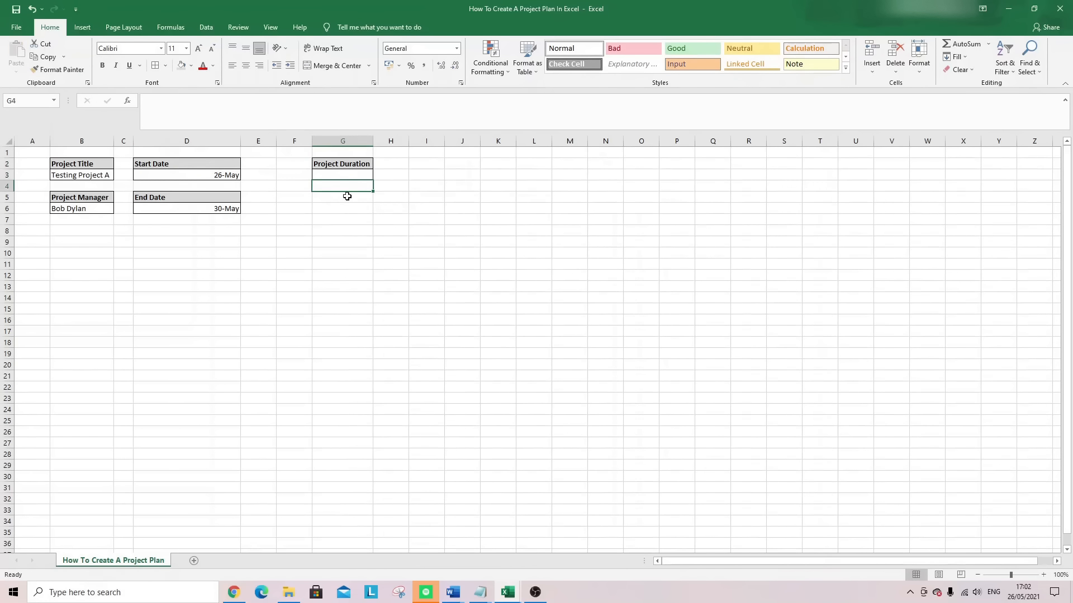
Delete the empty column F and select the cell beneath the Project Duration label
right_click(296, 141)
click(324, 236)
click(316, 176)
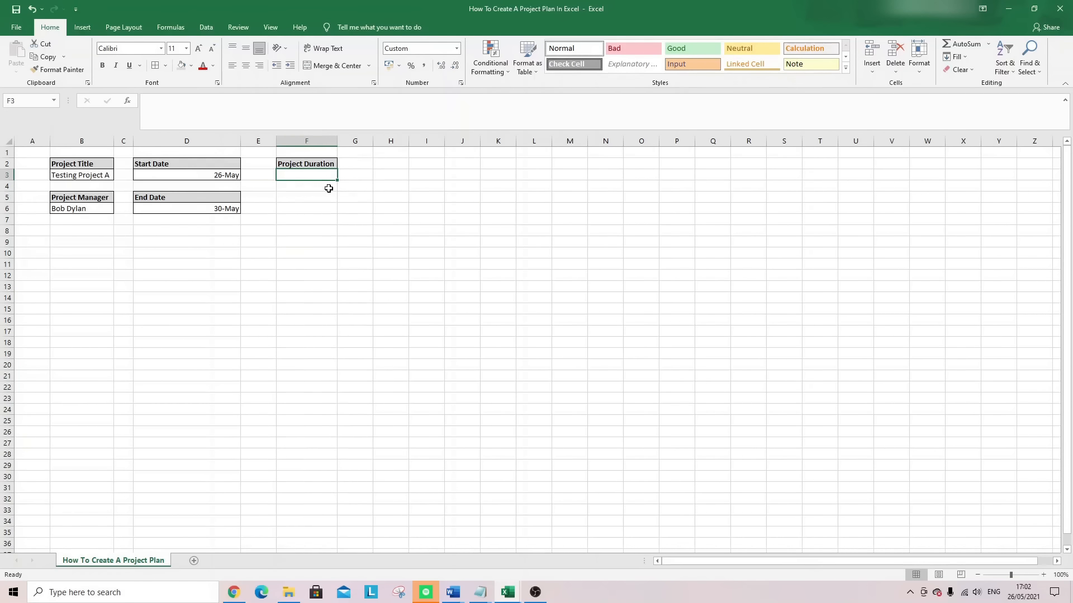
Calculate the project duration in cell F3 with the formula =NETWORKDAYS(D3,D6)
text(=)
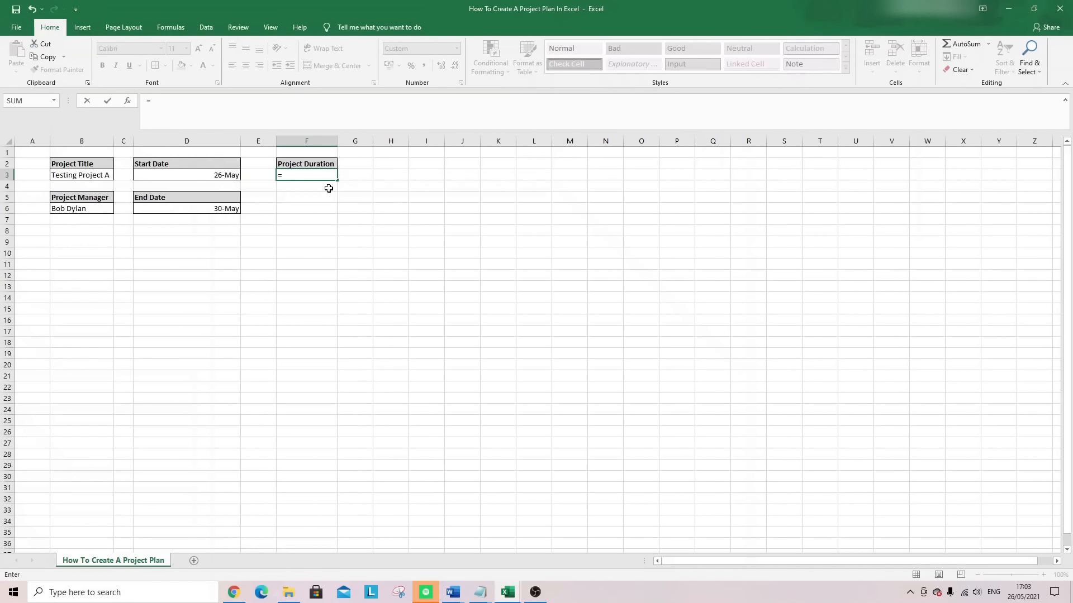
text(NETW)
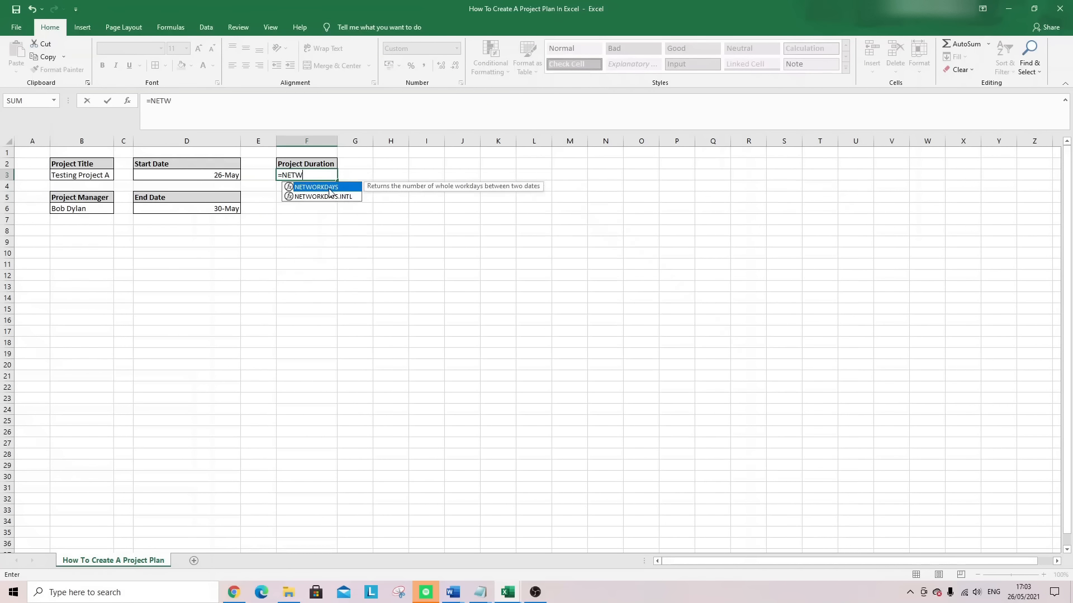
text(ORKDAYS)
double_click(330, 190)
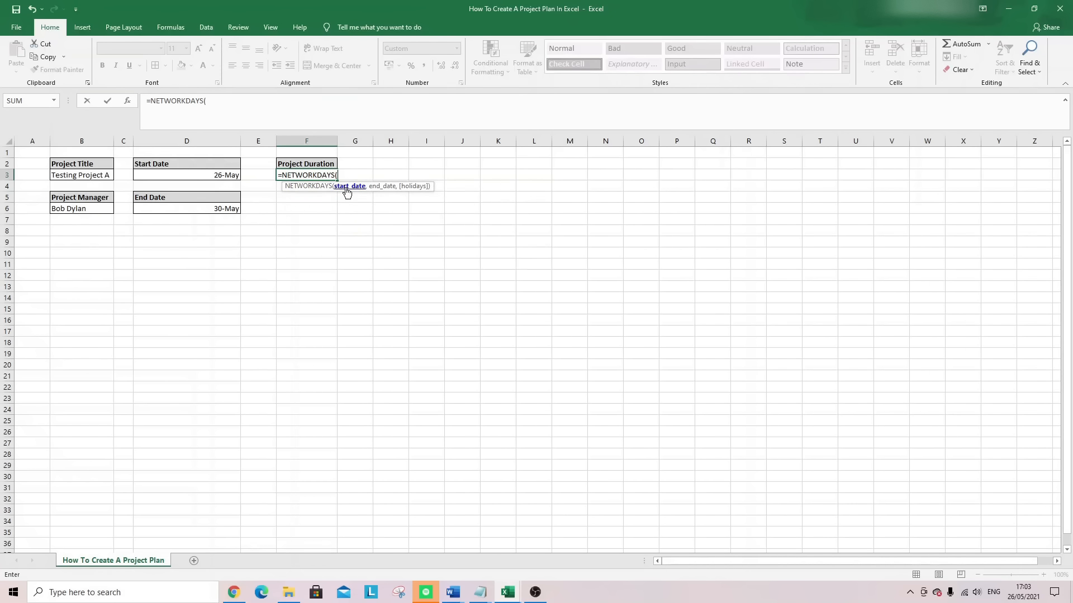
click(201, 176)
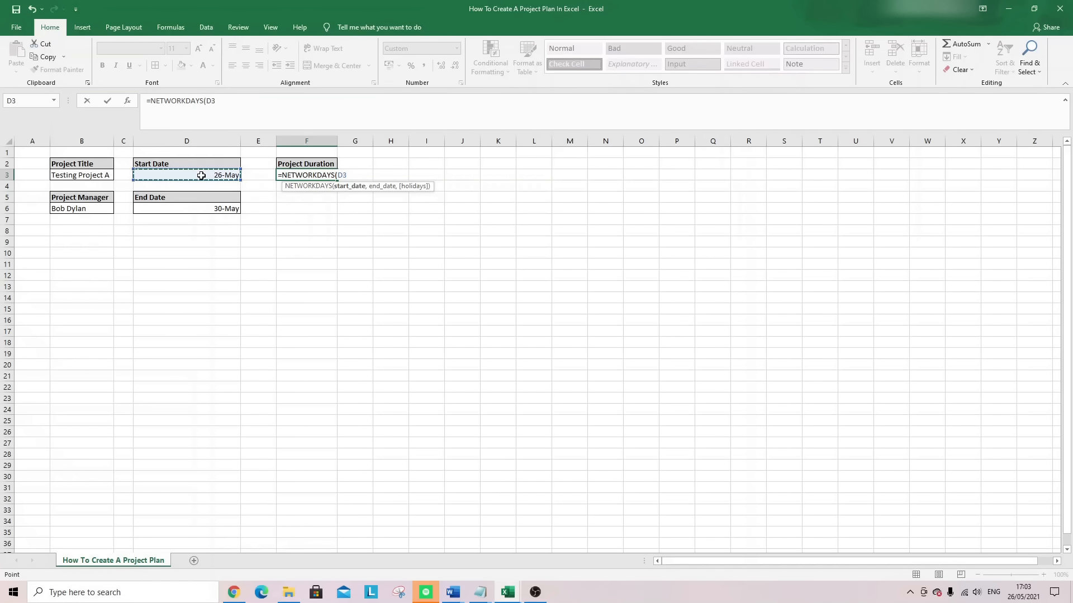
text(,)
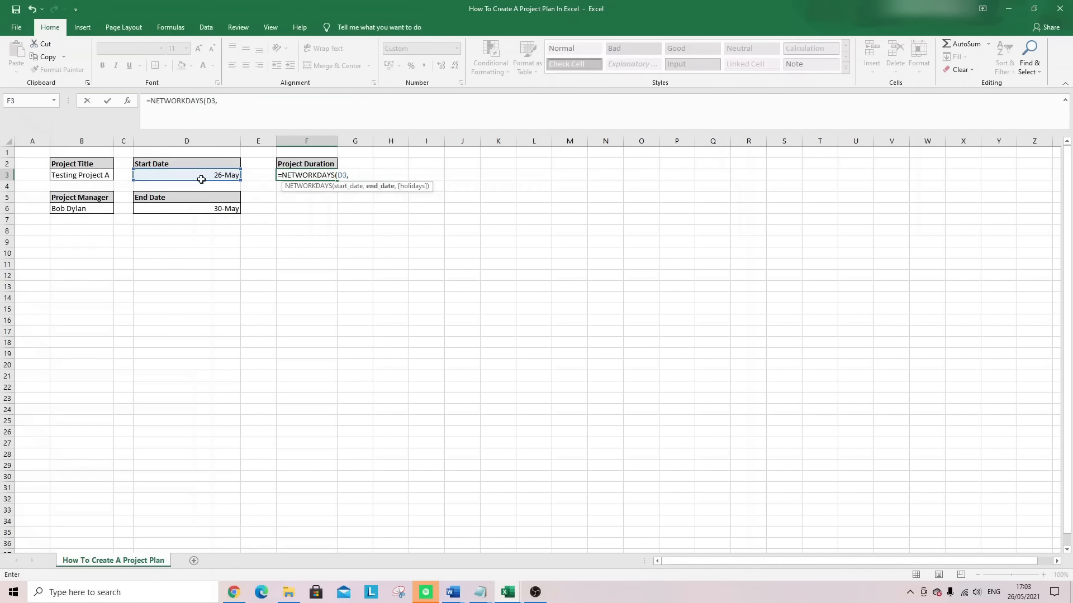
click(207, 209)
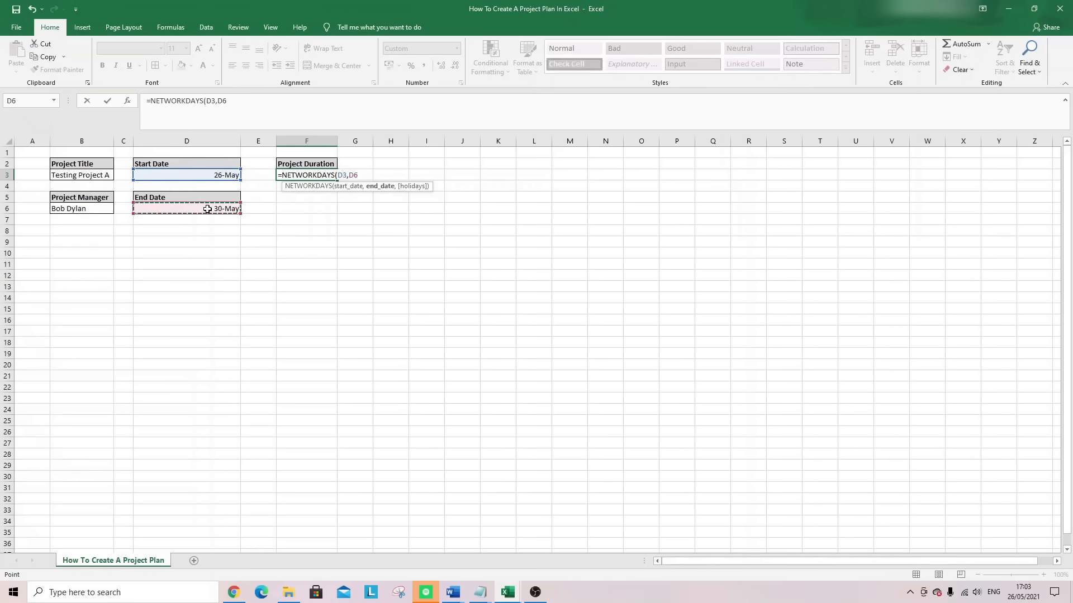
text())
key(Return)
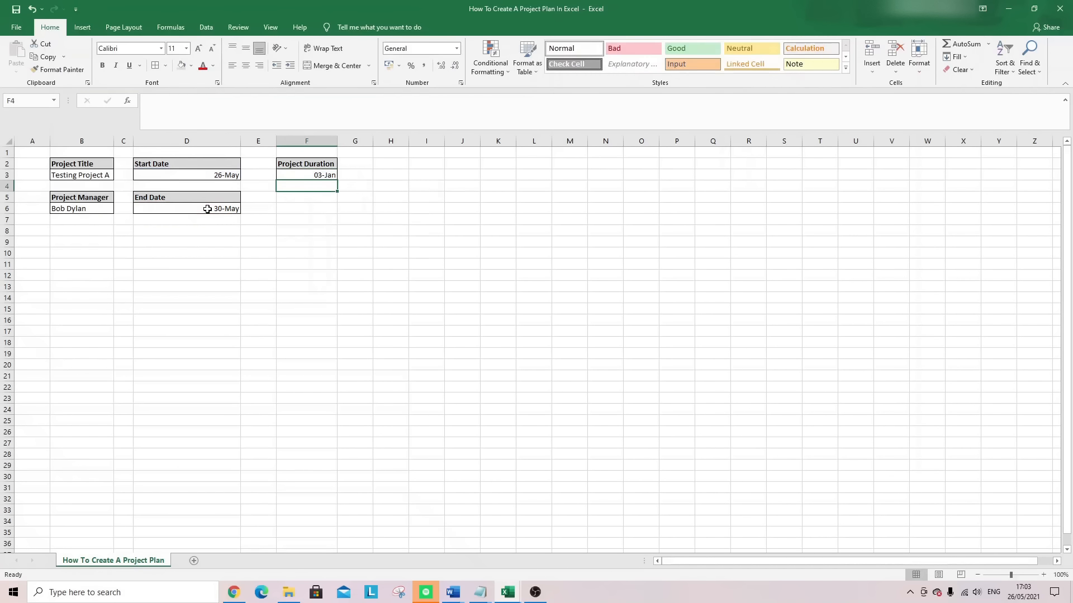
Format all of column F as Number with 0 decimal places
right_click(293, 141)
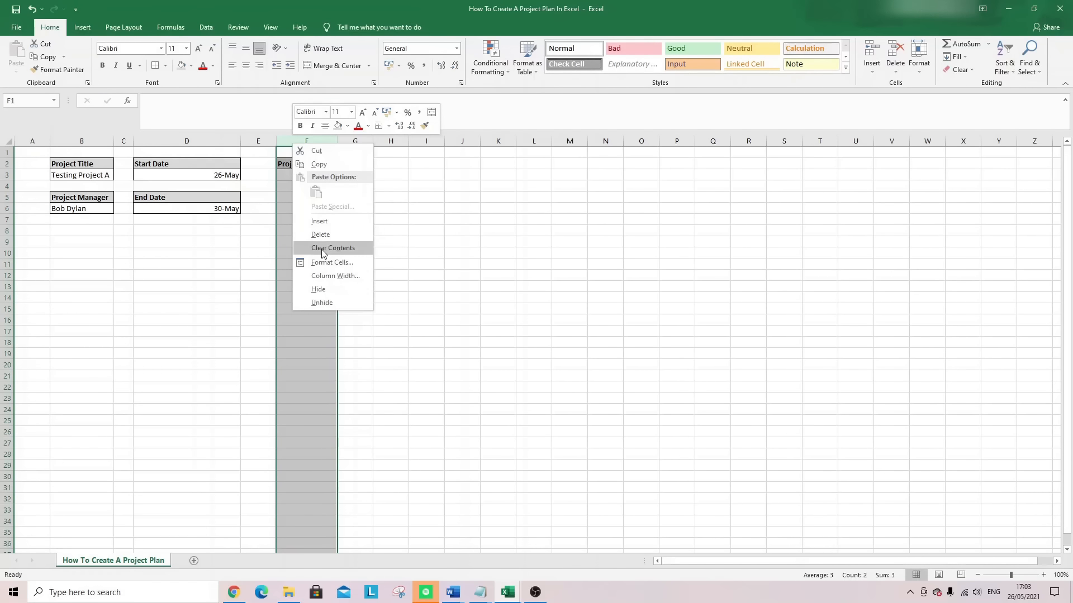
click(325, 262)
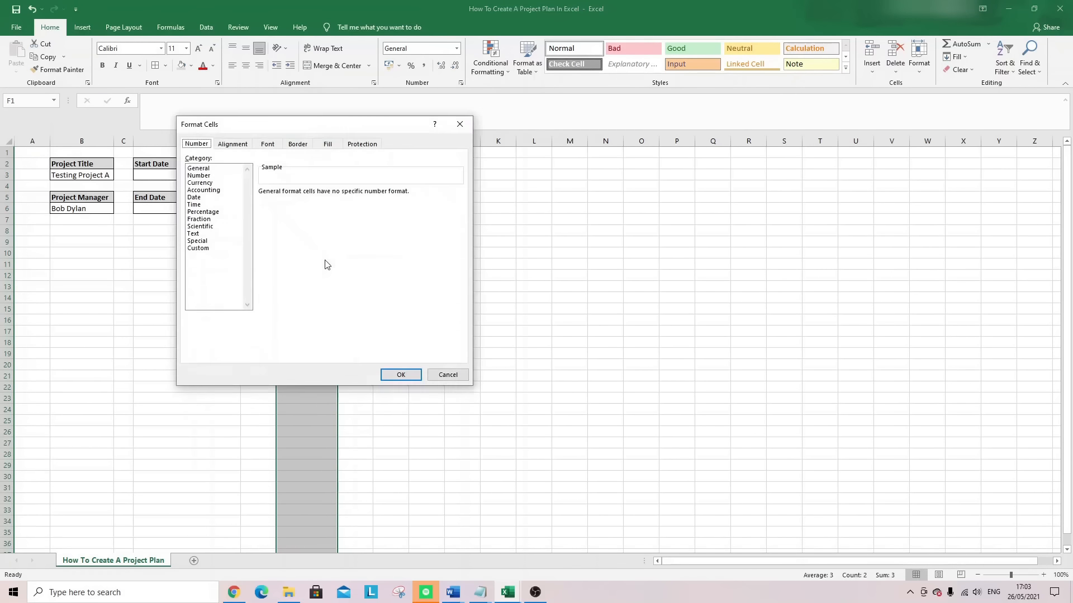
click(205, 175)
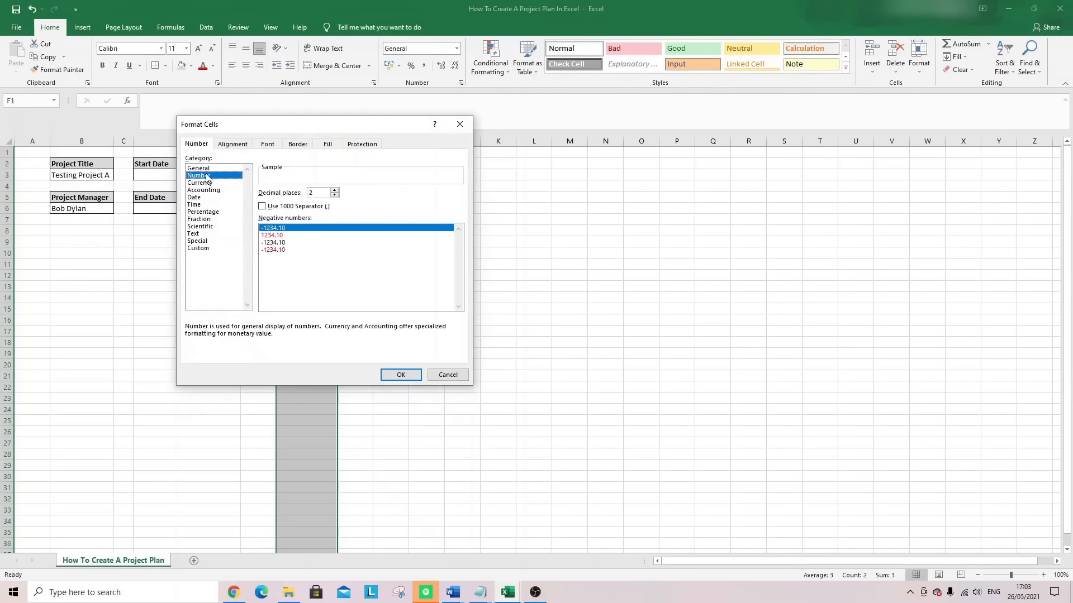
click(334, 196)
click(334, 195)
click(400, 374)
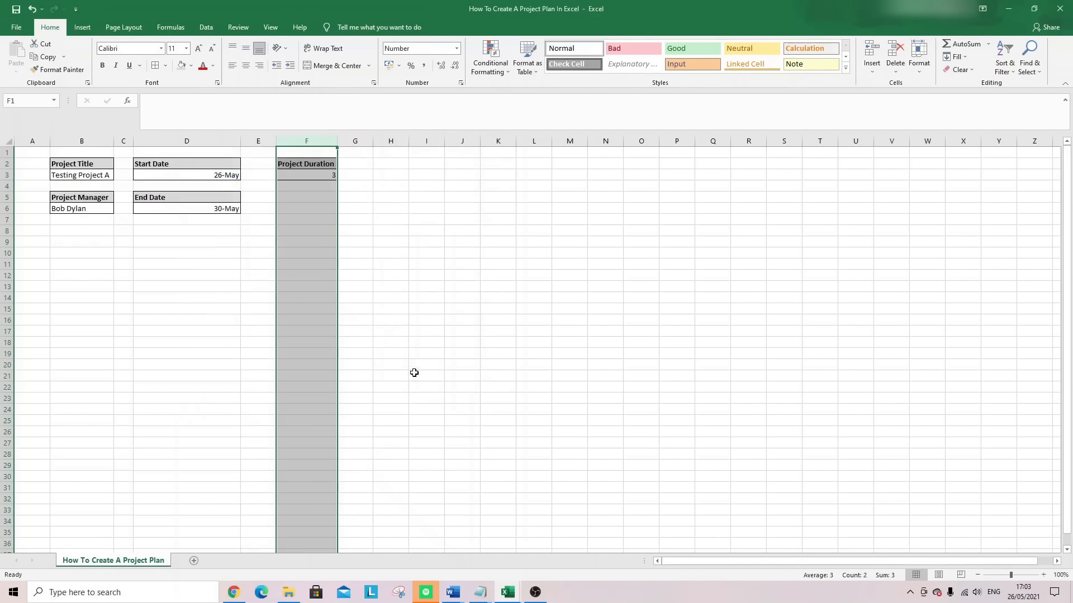
Examine the NETWORKDAYS formula in the Project Duration cell F3 and the date cell it refers to
click(328, 176)
click(285, 196)
click(326, 177)
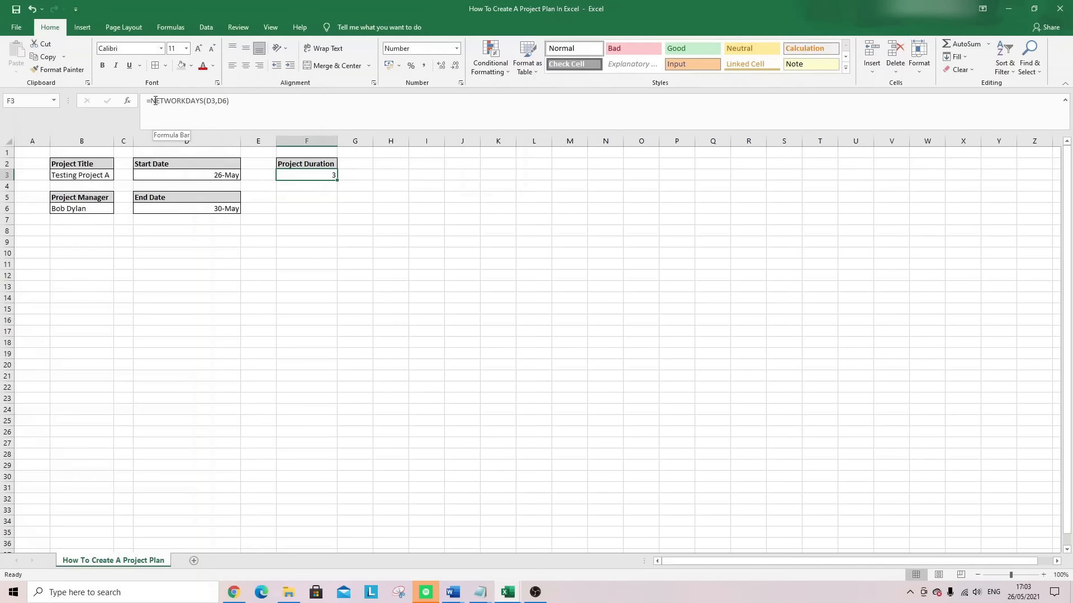
click(160, 99)
drag(150, 100, 183, 100)
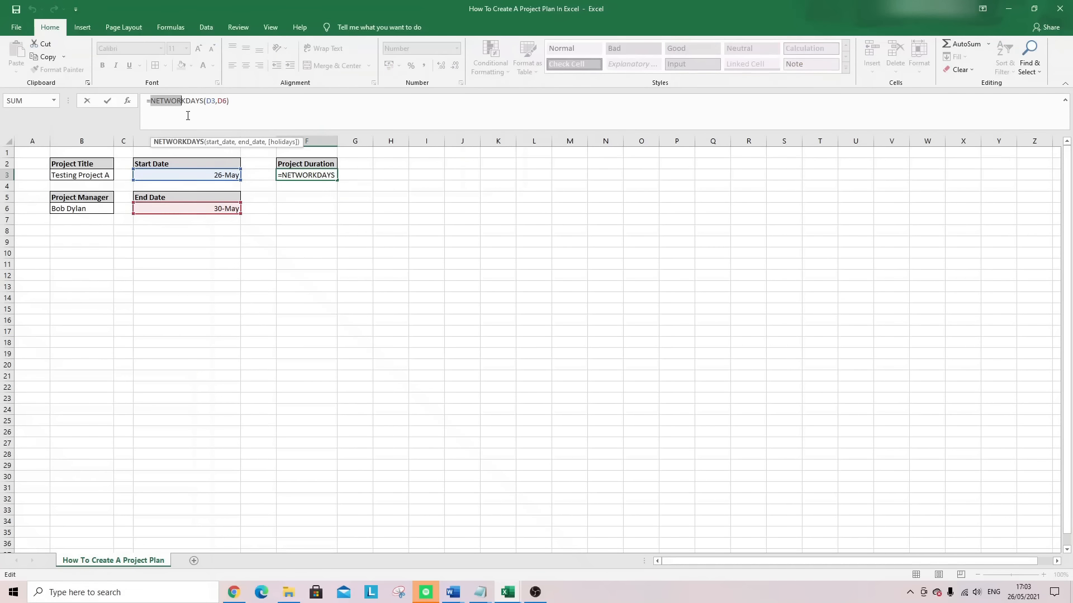
key(Return)
click(290, 167)
click(290, 172)
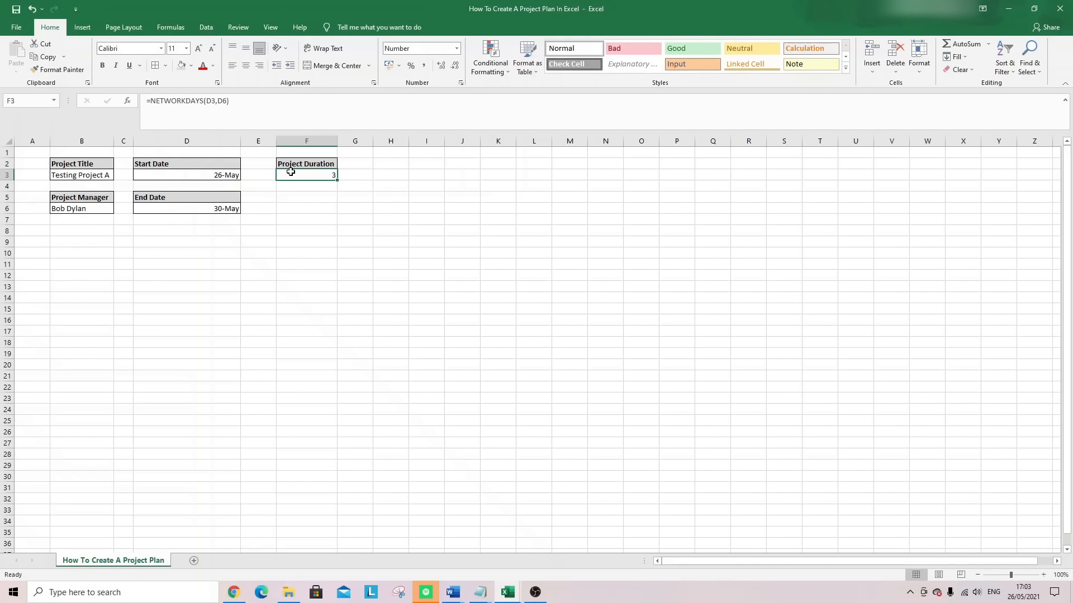
click(216, 208)
click(273, 173)
click(283, 173)
click(323, 186)
click(330, 175)
click(330, 188)
click(325, 177)
drag(325, 193, 325, 185)
click(326, 183)
click(325, 175)
click(321, 193)
Change the function in the Project Duration formula in F3 from NETWORKDAYS to DAYS, leaving the arguments D3,D6
click(306, 175)
click(183, 100)
drag(184, 100, 151, 100)
key(BackSpace)
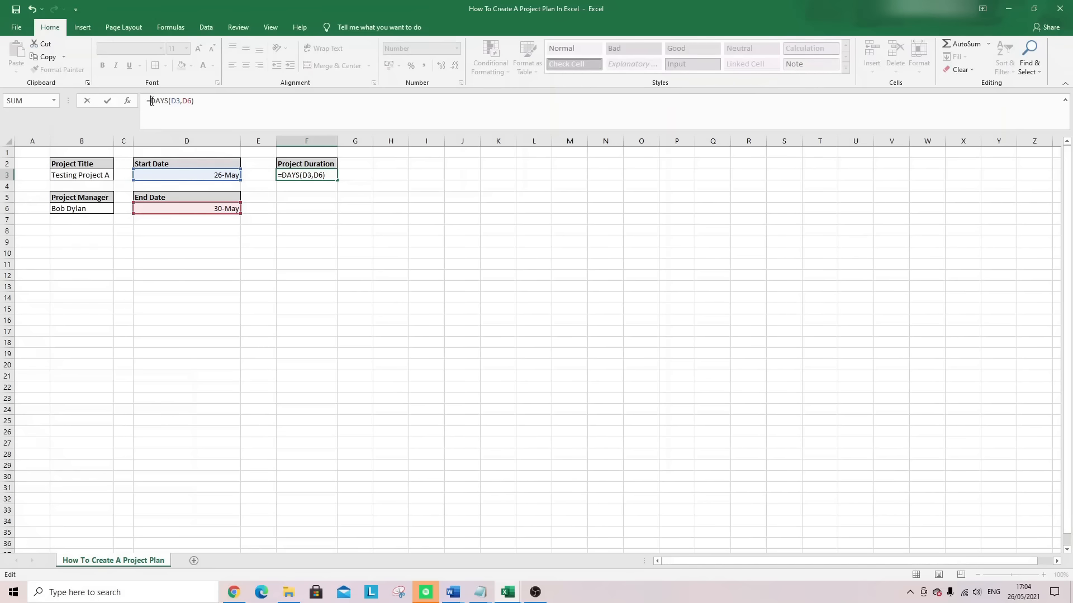
key(Return)
Replace the DAYS arguments in F3 with the end date followed by the start date, giving =DAYS(D6,D3)
click(313, 173)
drag(175, 101, 216, 99)
key(BackSpace)
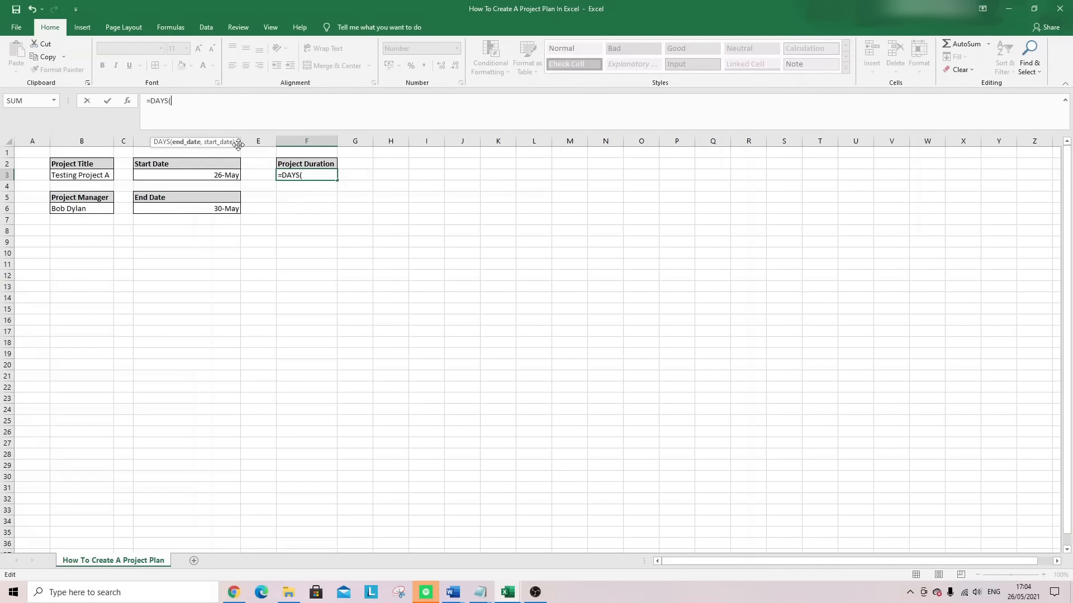
click(221, 209)
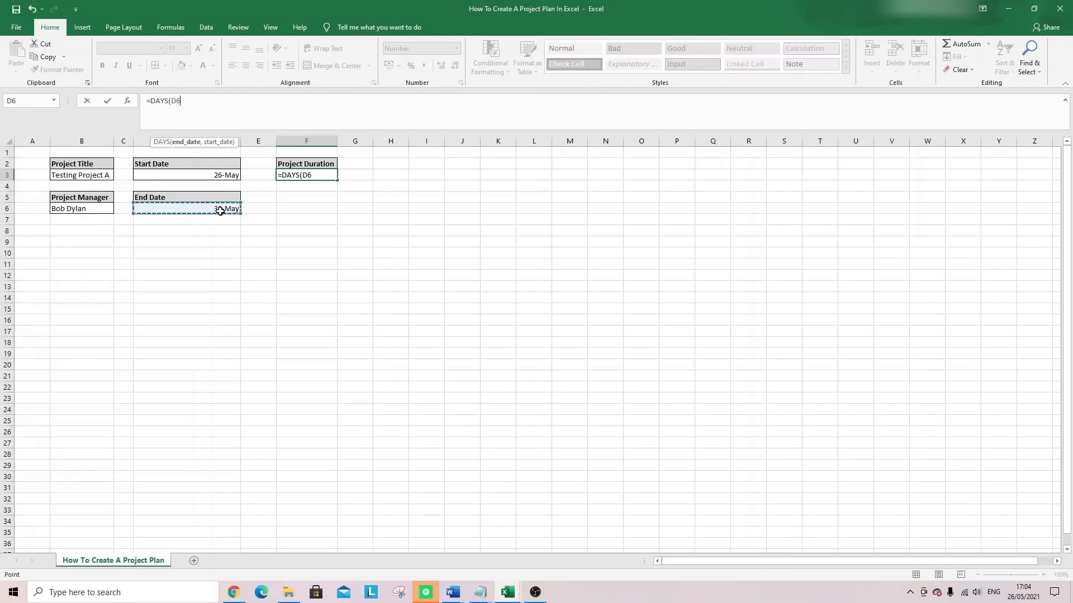
text(,)
click(198, 174)
text())
key(Return)
click(318, 176)
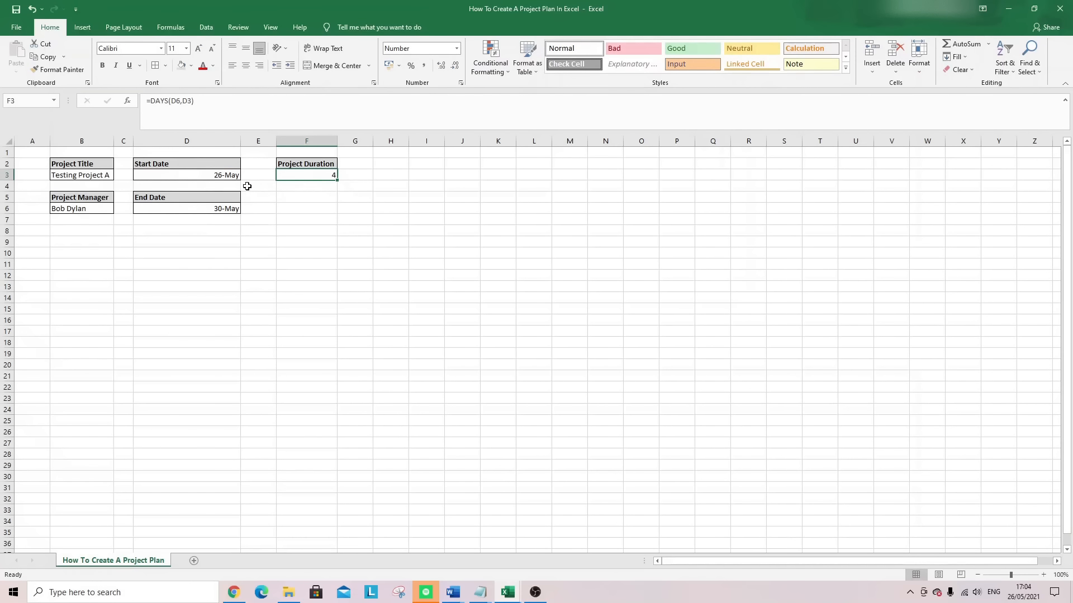
click(222, 186)
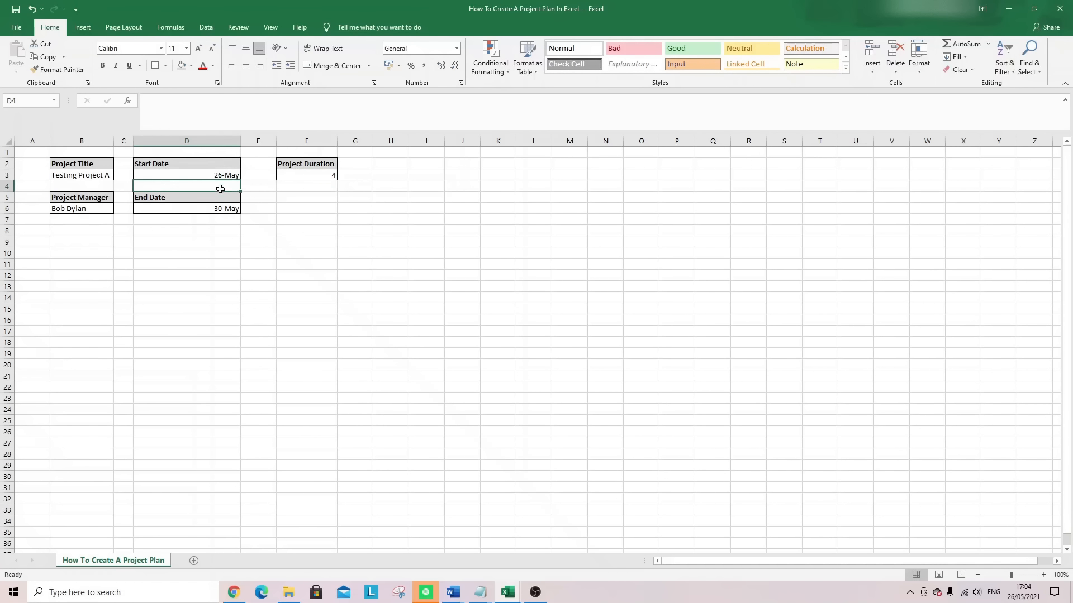
click(305, 176)
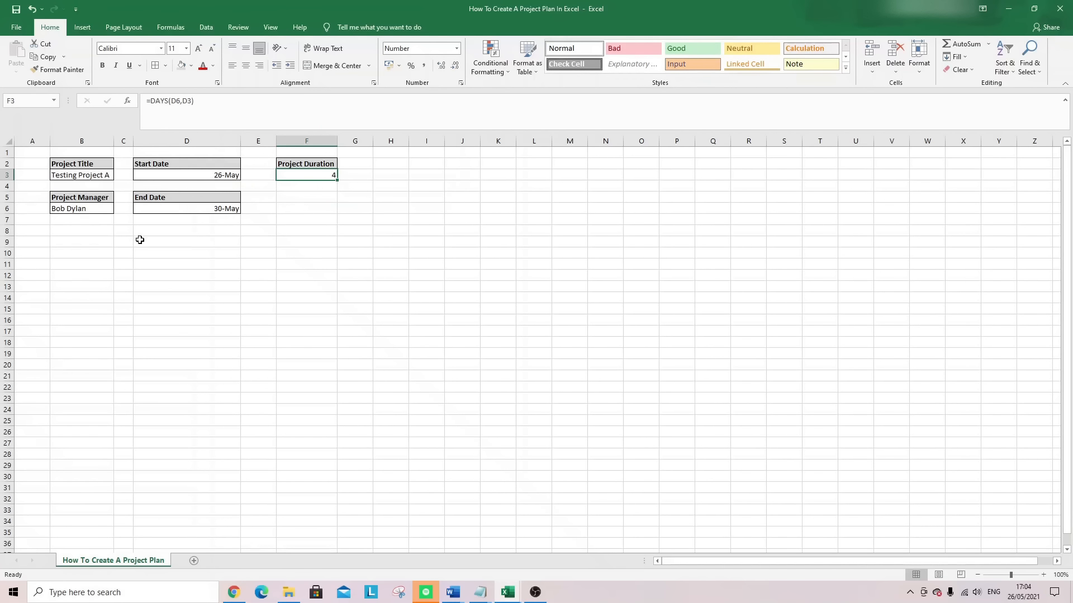
Enter the task table's first column header "WBS No" in cell B9
click(87, 233)
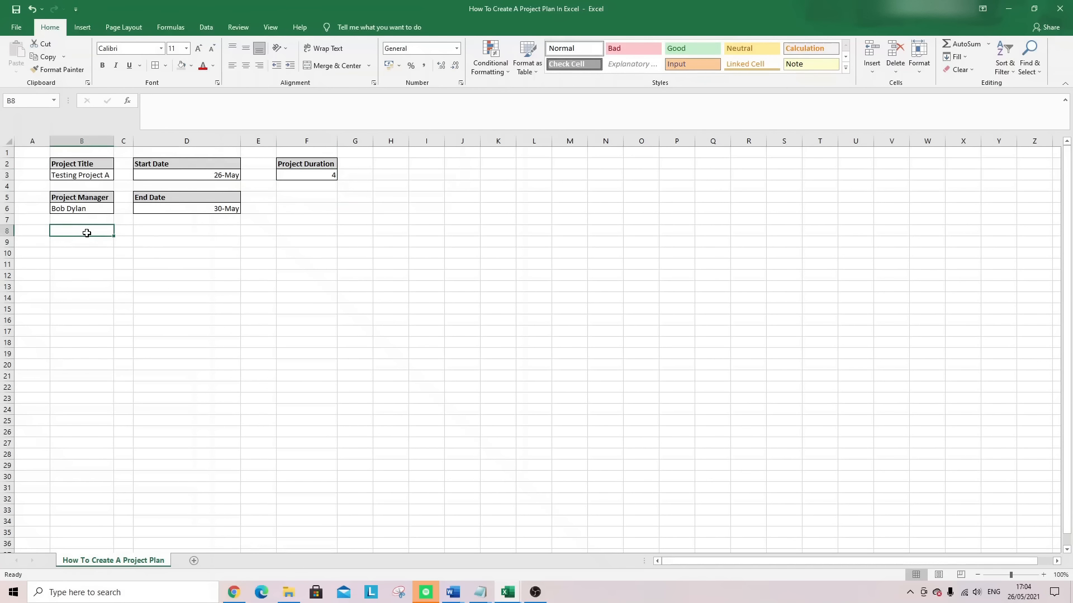
click(80, 244)
text(W)
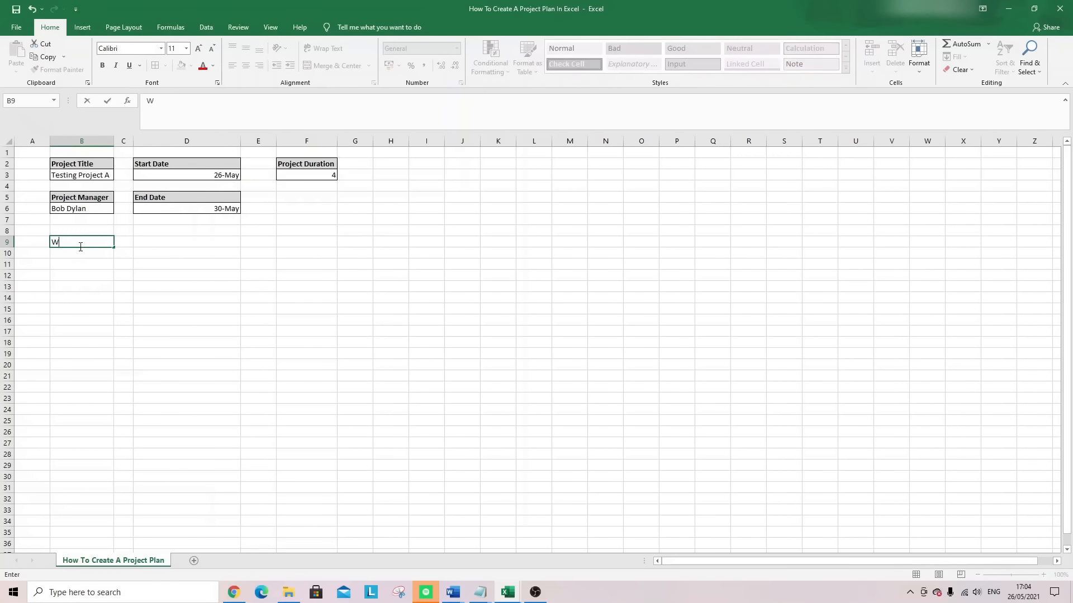
text(BS)
text(No)
key(Return)
click(66, 244)
key(Return)
click(65, 244)
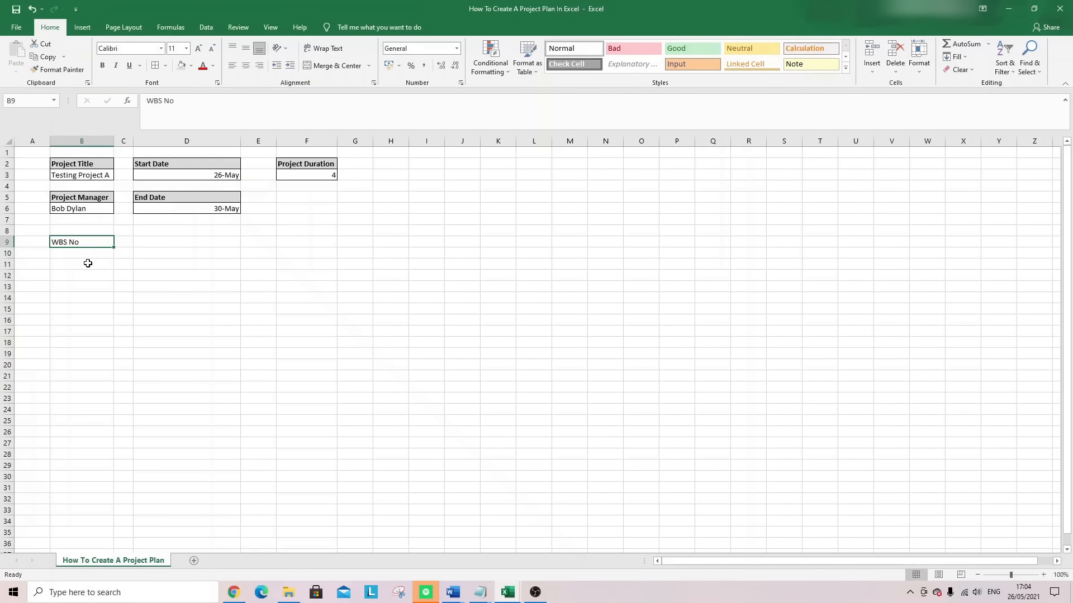
click(76, 253)
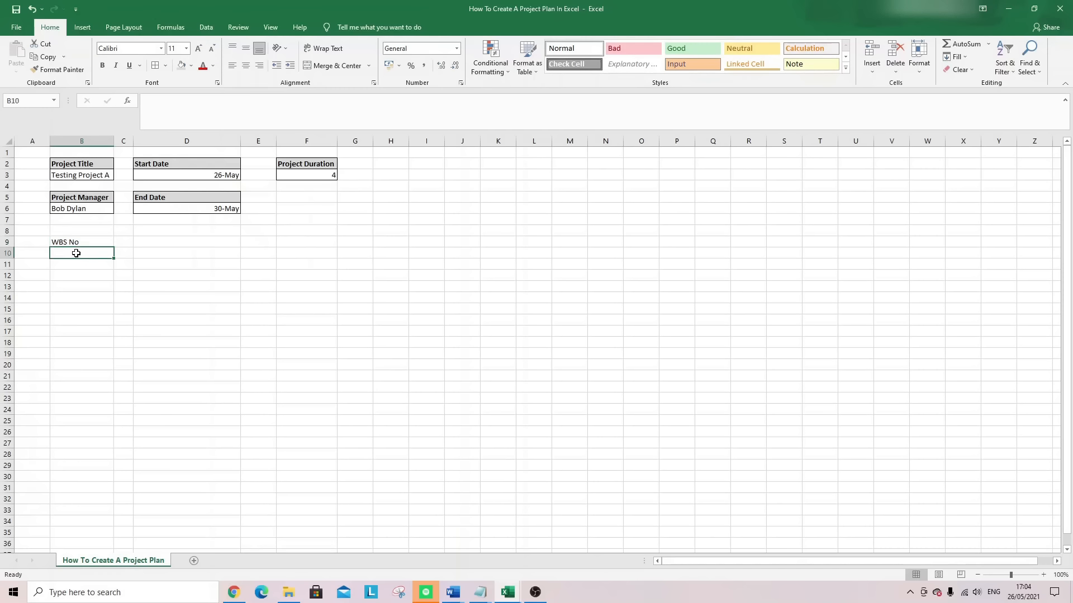
text(1)
key(Return)
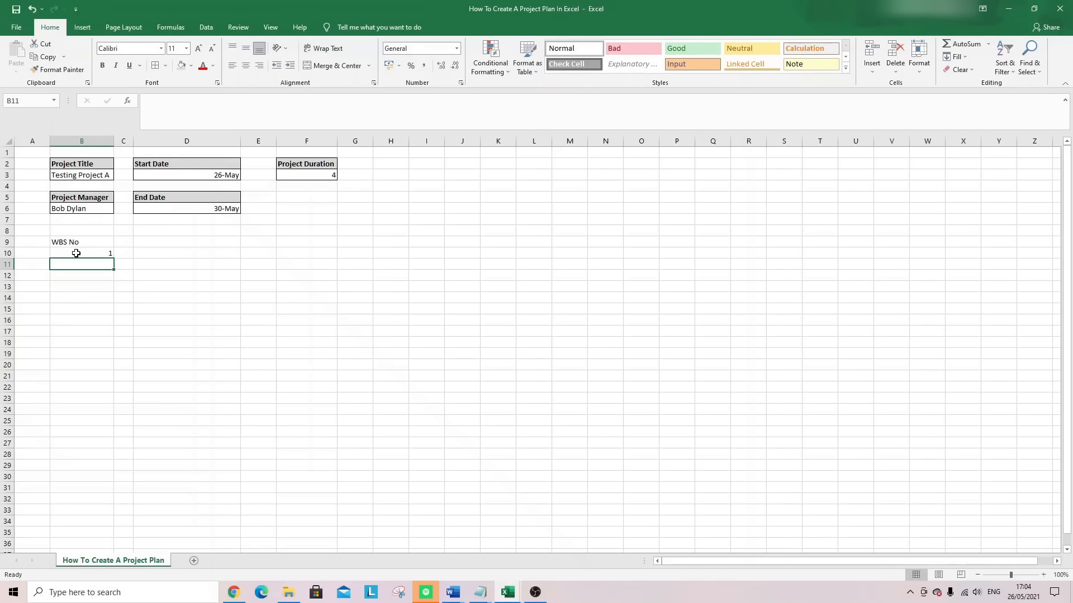
click(106, 245)
click(107, 253)
key(BackSpace)
Enter the header "Task Name" in cell C9 and autofit column C to it
key(Up)
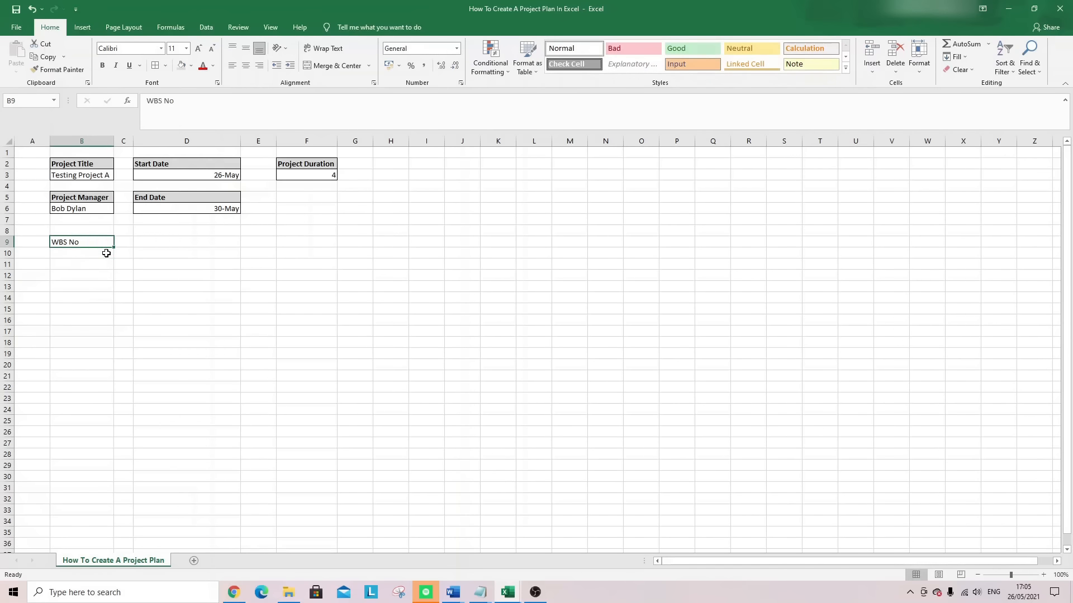
key(Right)
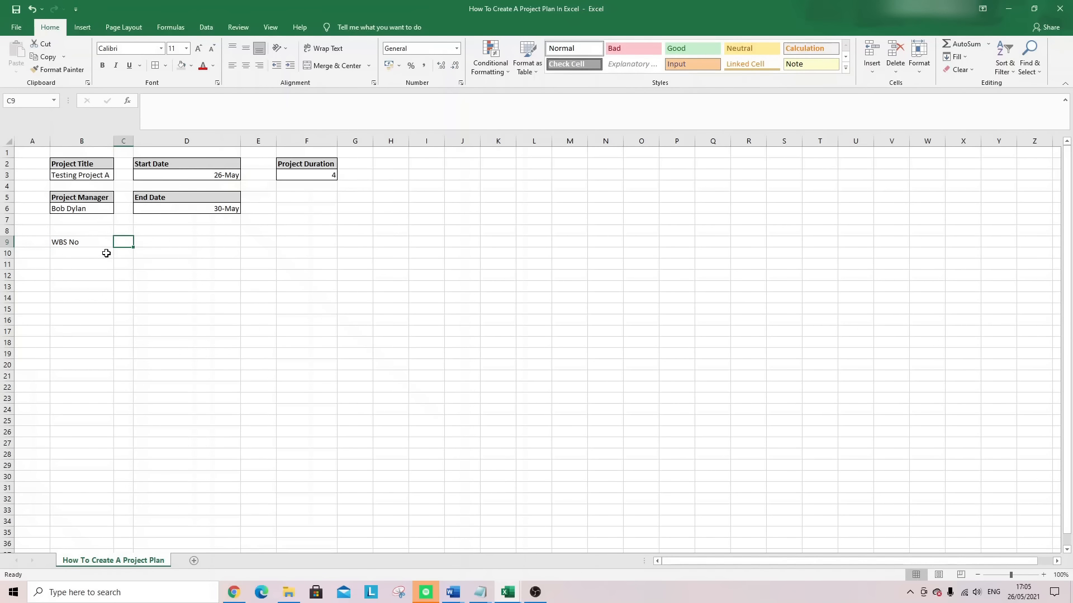
text(T)
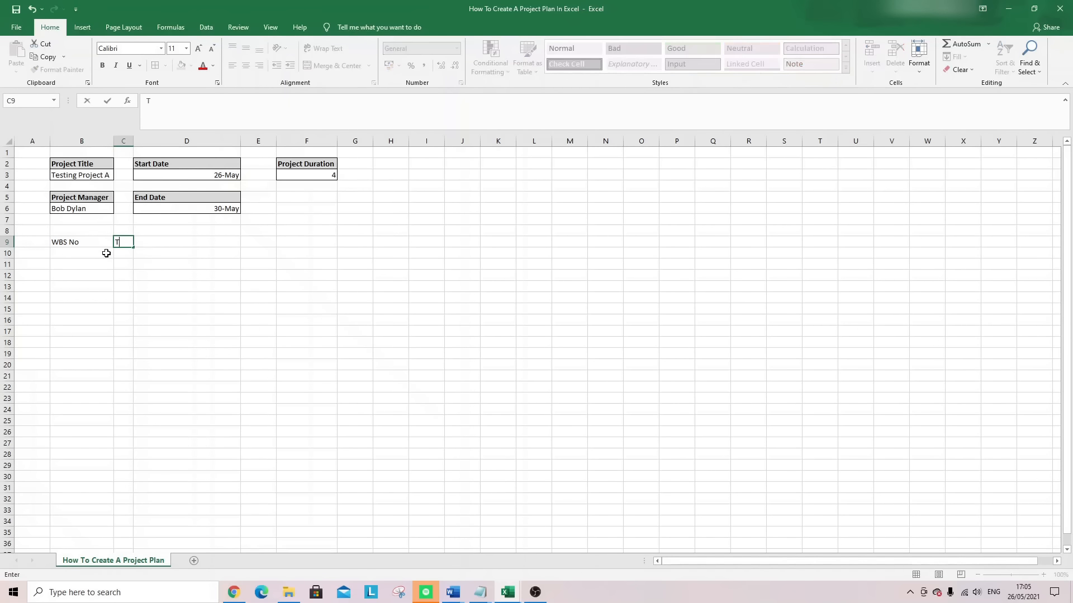
text(ask Name)
key(Return)
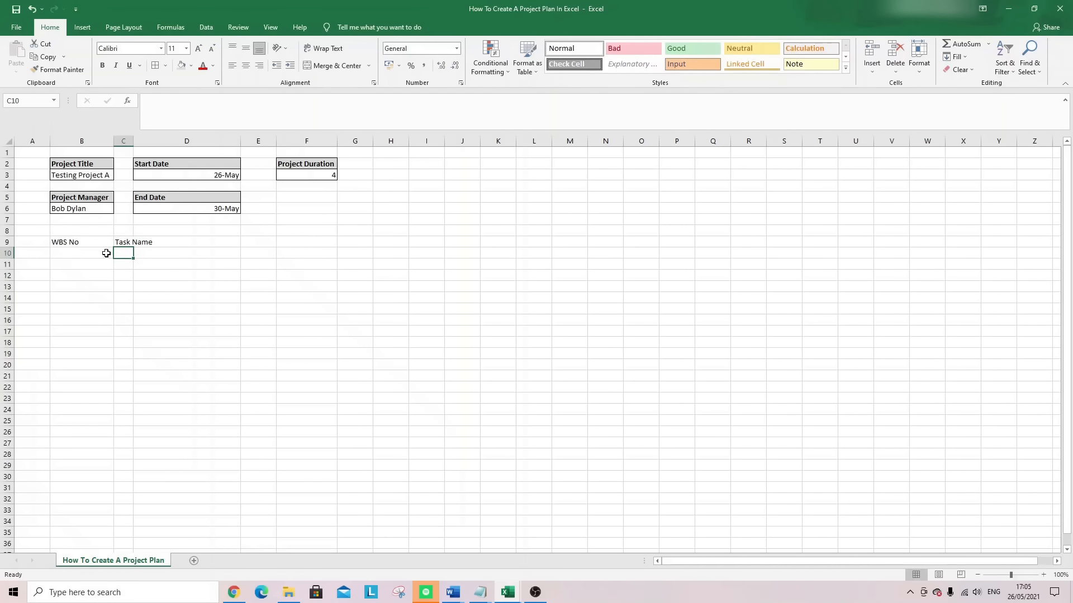
double_click(133, 141)
Enter the header "Status" in cell D9 and move on to the adjacent cell E9
click(196, 242)
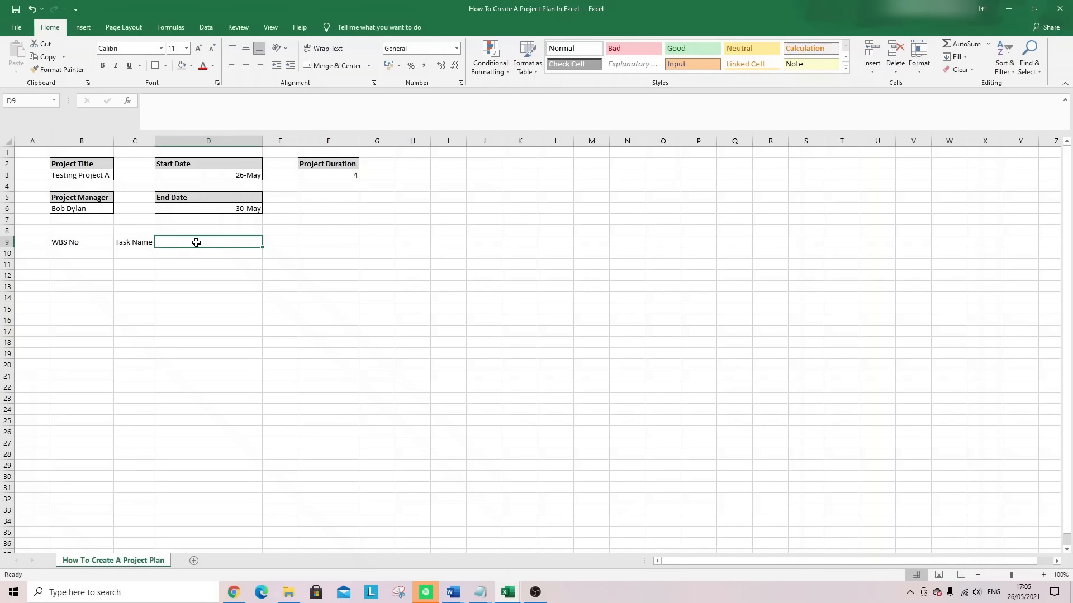
text(Status)
click(196, 243)
key(Tab)
Enter the header "Assigned To" in cell E9 and autofit column E to it
text(Assigned To)
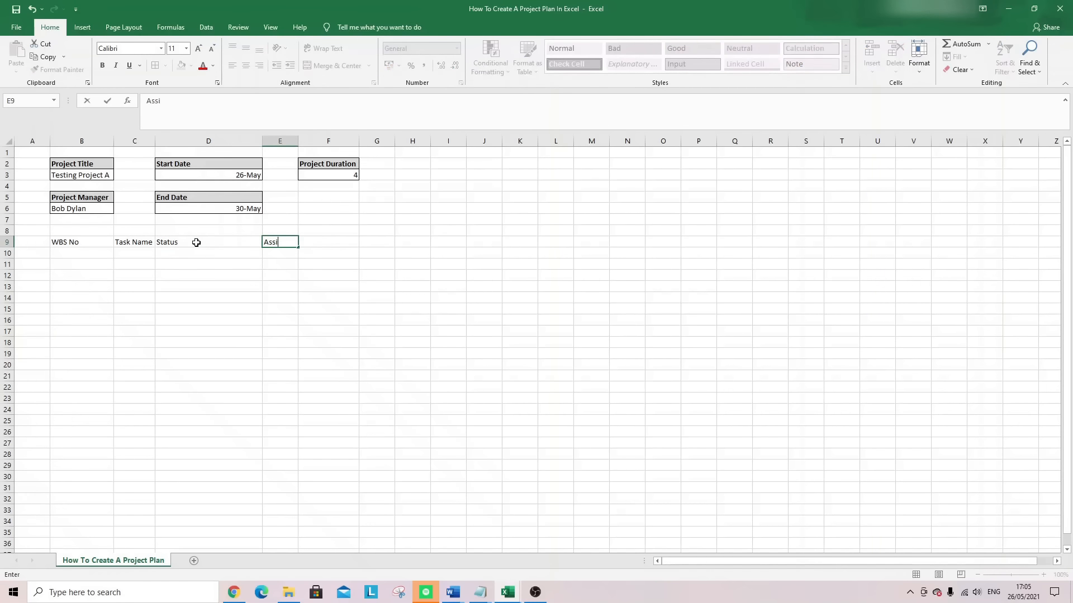
key(Return)
key(Up)
key(Right)
double_click(297, 140)
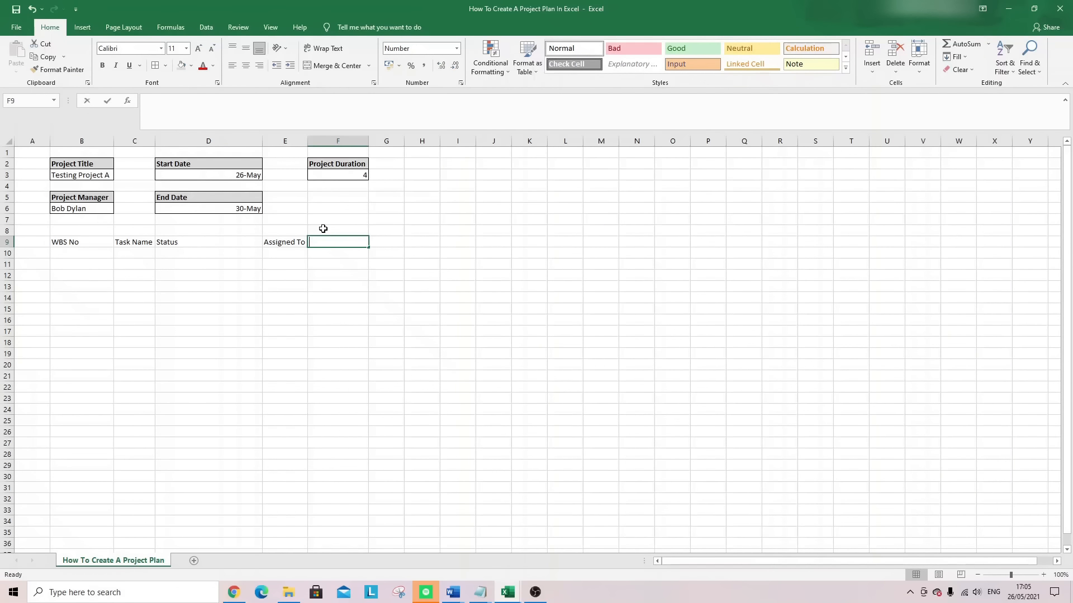
Enter the headers "Start Date" in cell F9 and "End Date" in cell G9
text(Start Dat)
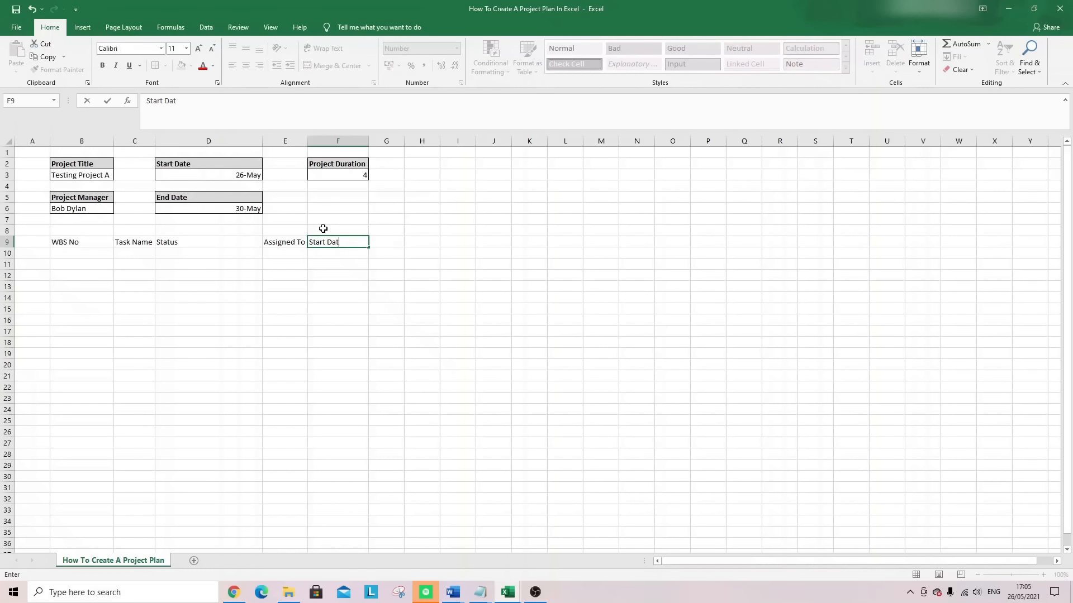
text(e)
key(Return)
key(Up)
key(Right)
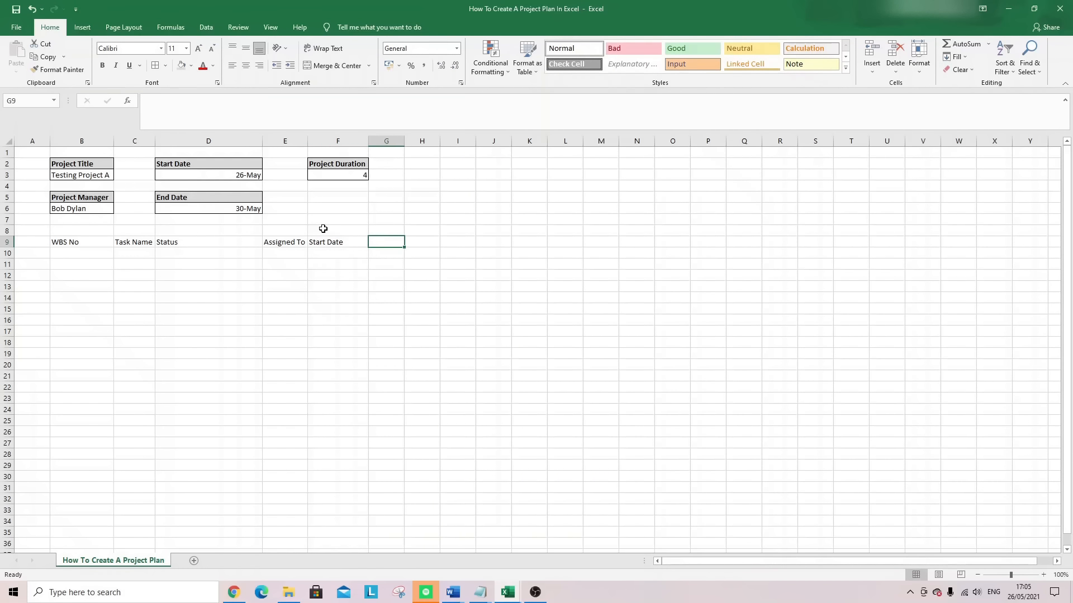
text(E)
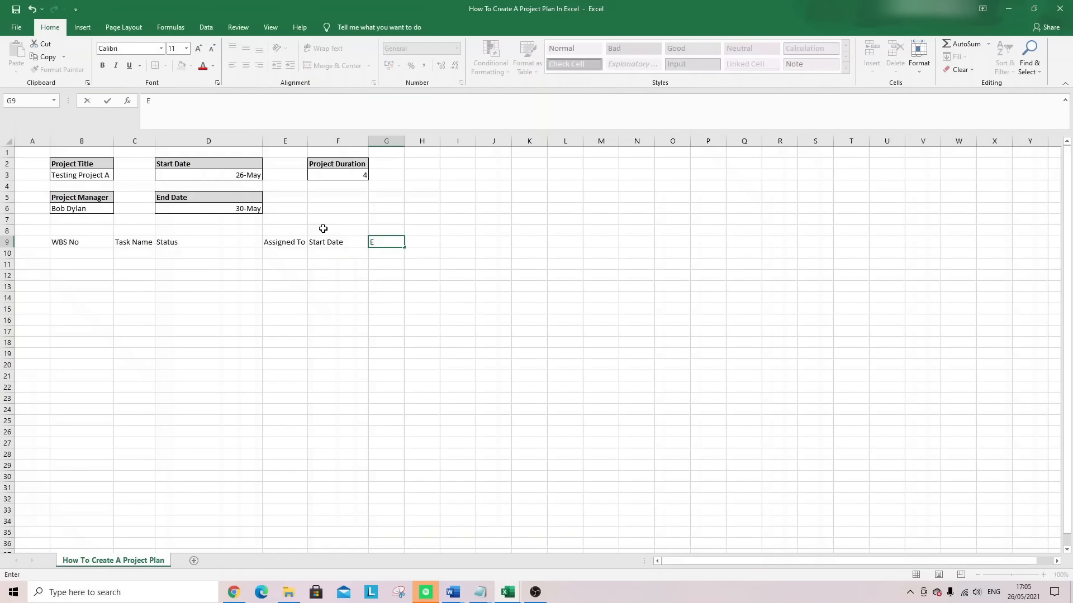
text(nd Date)
key(Return)
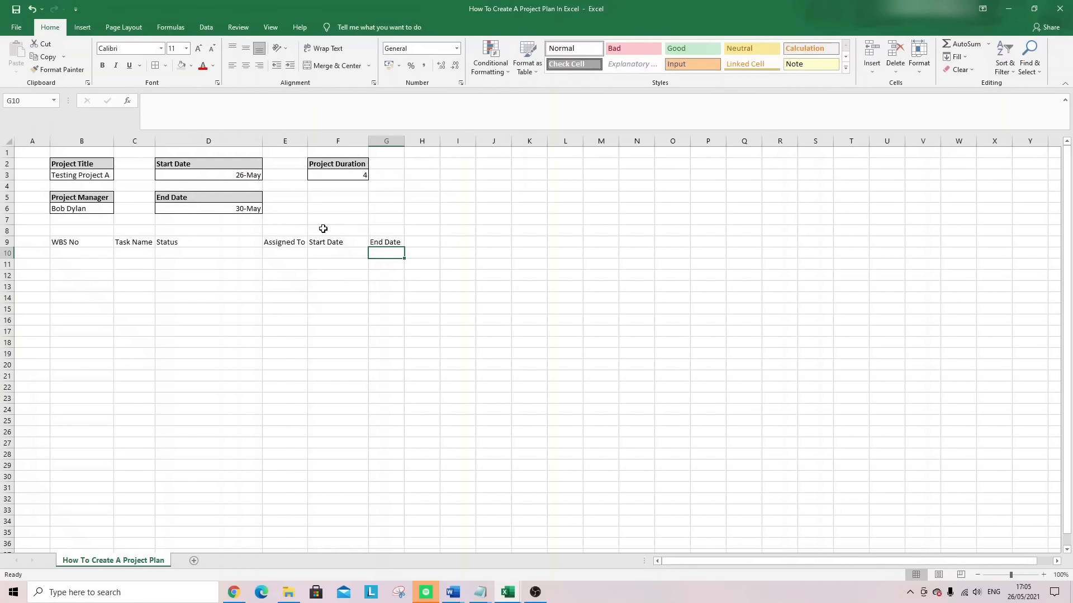
Enter the header "Duration" in cell H9 and move on to the adjacent cell I9
key(Up)
key(Right)
text(Duration)
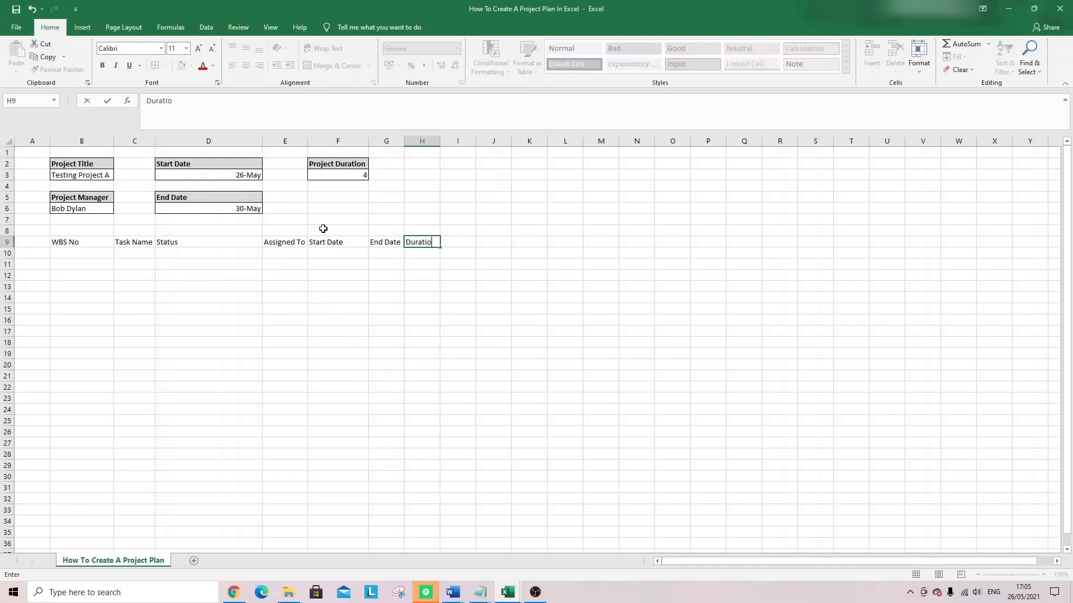
key(Return)
key(Up)
key(Right)
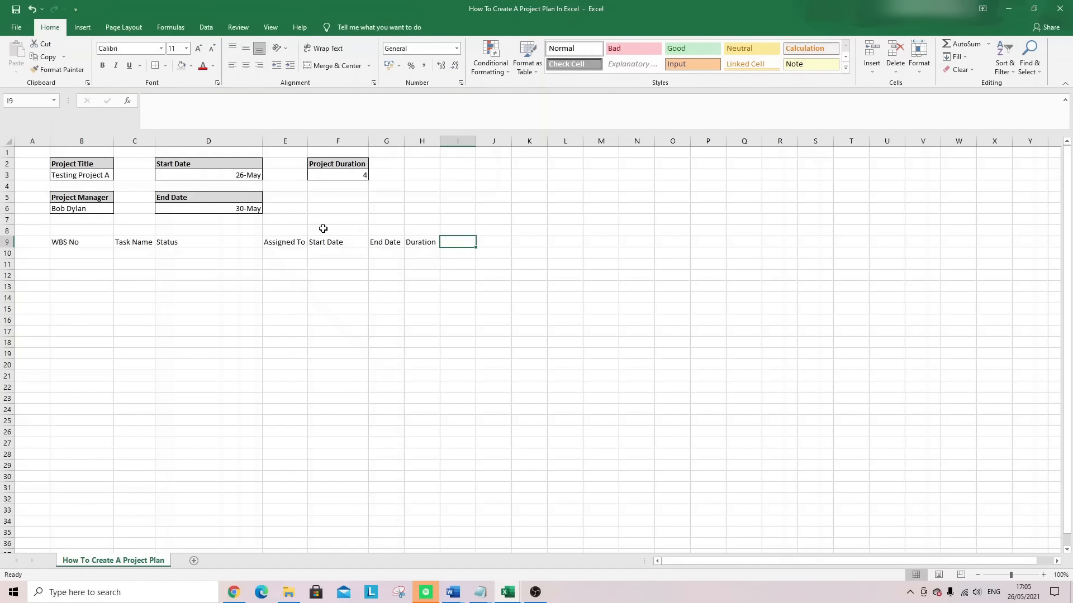
Enter the last column header in cell I9 and correct its spelling to "Comments"
text(Commencts)
key(Return)
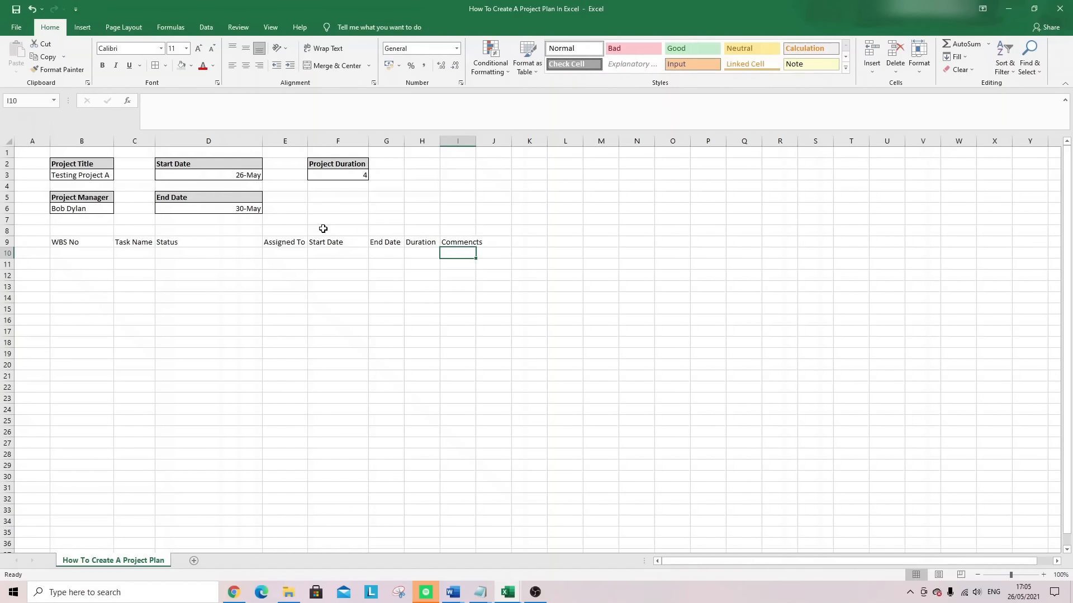
key(Up)
click(238, 120)
key(BackSpace)
key(BackSpace)
key(BackSpace)
text(ts)
key(Return)
Create a list in L9:L13 with the header "Status" and the entries Not Started, In Progress, Complete and On Hold
click(555, 243)
text(Status)
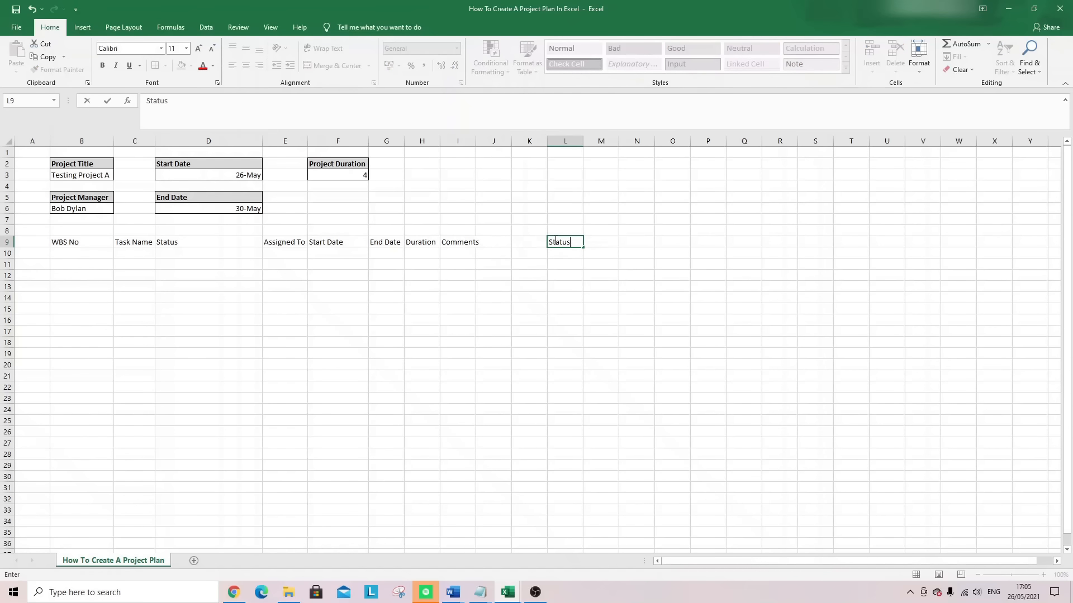
key(Return)
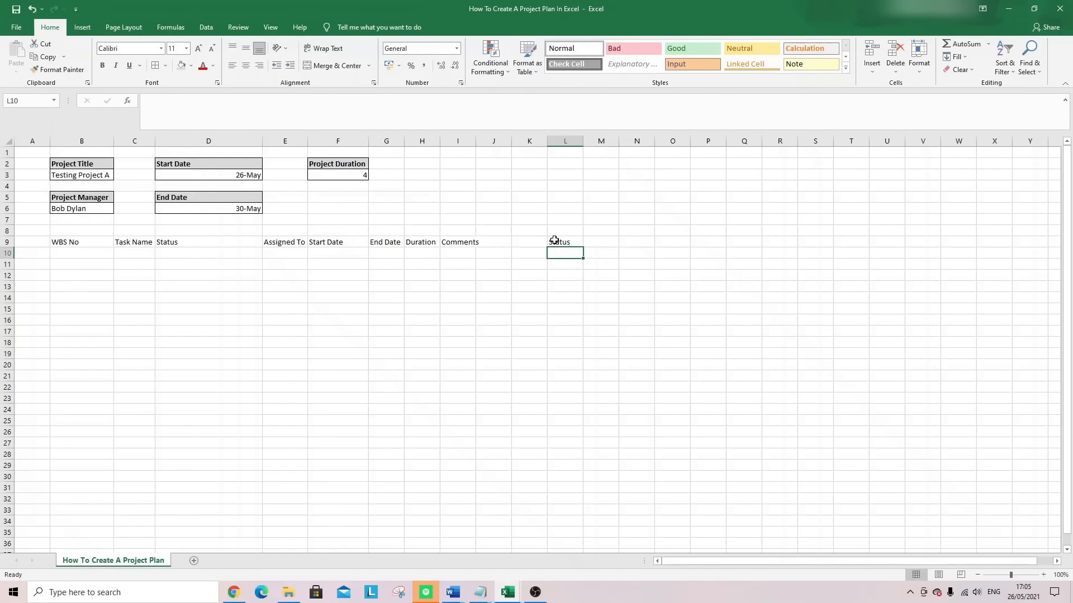
text(Not Started)
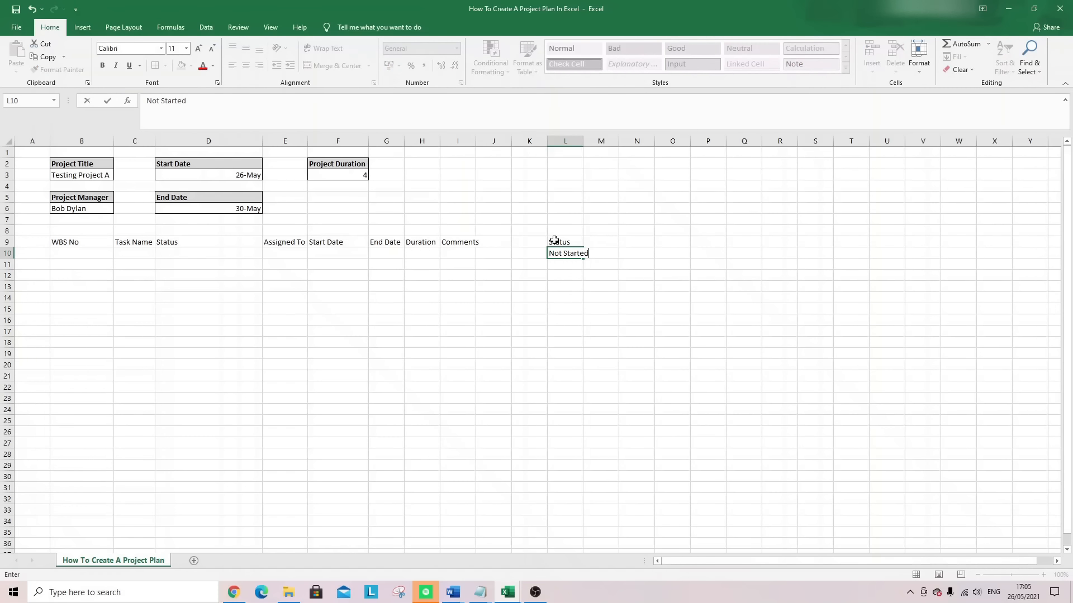
key(Return)
text(I)
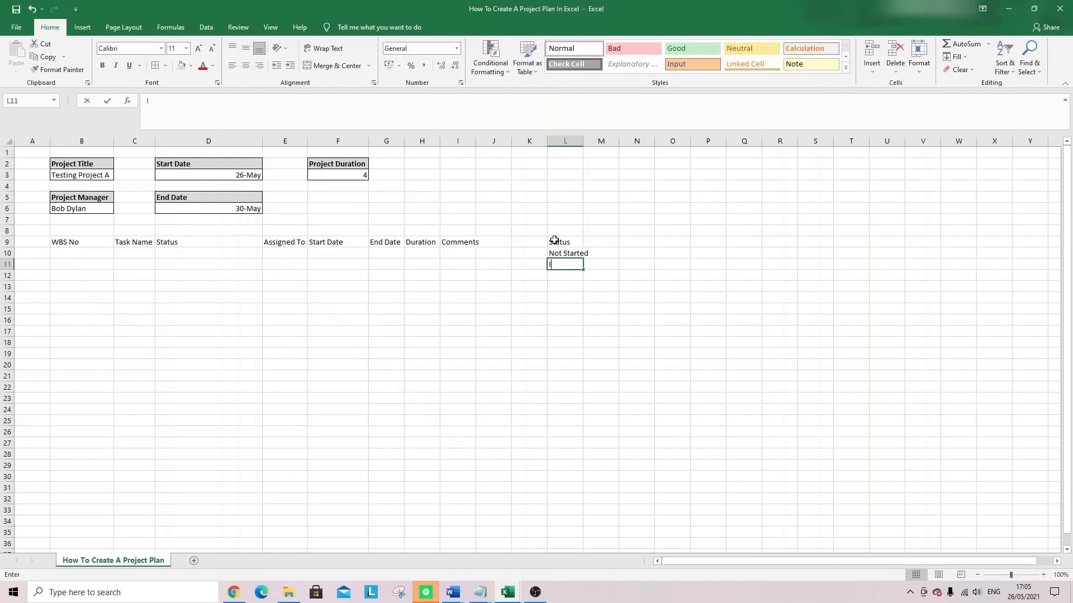
text(n Progress)
key(Return)
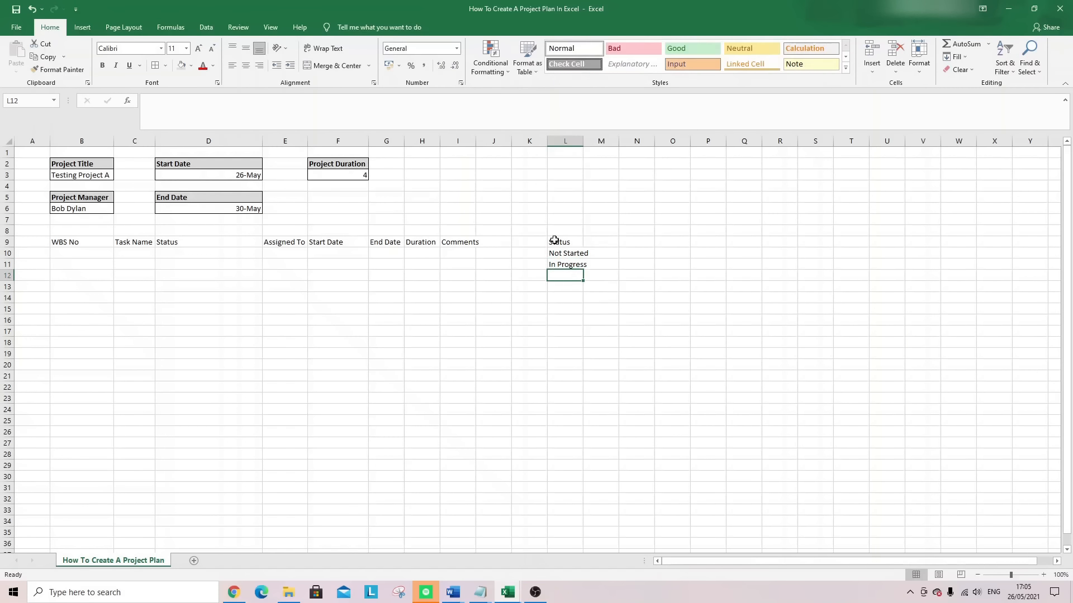
text(Complete)
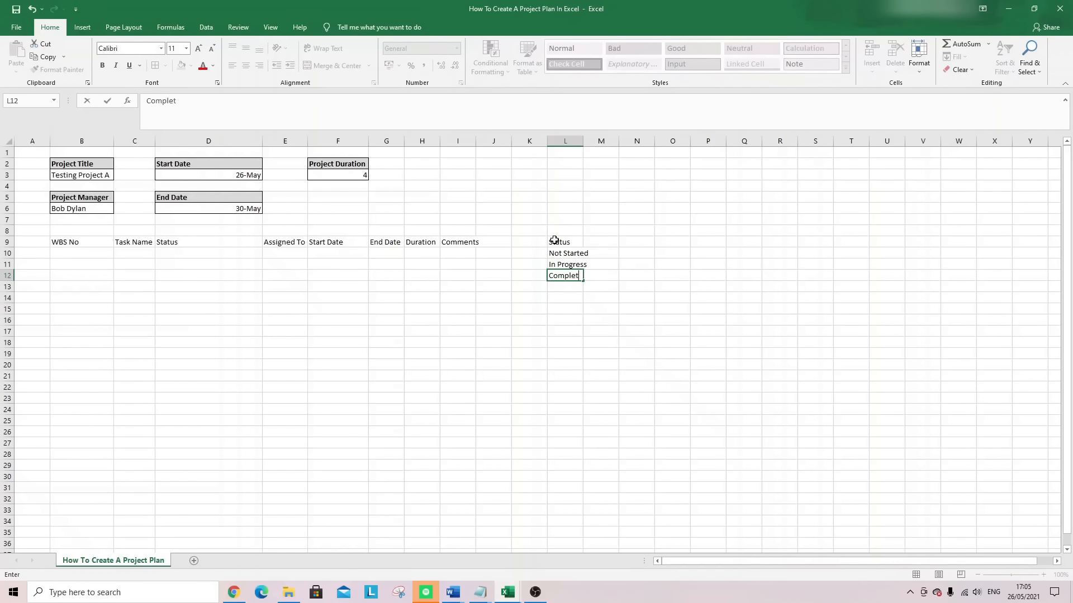
key(Return)
text(On Hold)
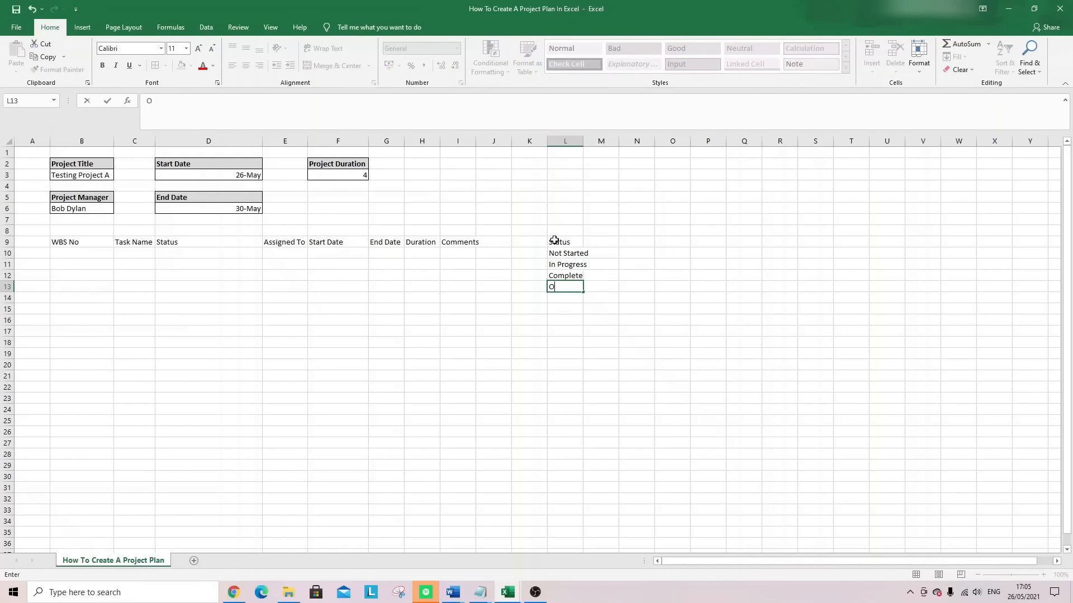
key(Return)
Copy the formatting of the Project Duration block F2:F3 onto the status list L9:L13
click(218, 256)
click(516, 258)
click(571, 244)
drag(330, 165, 334, 175)
click(57, 69)
drag(556, 242, 564, 286)
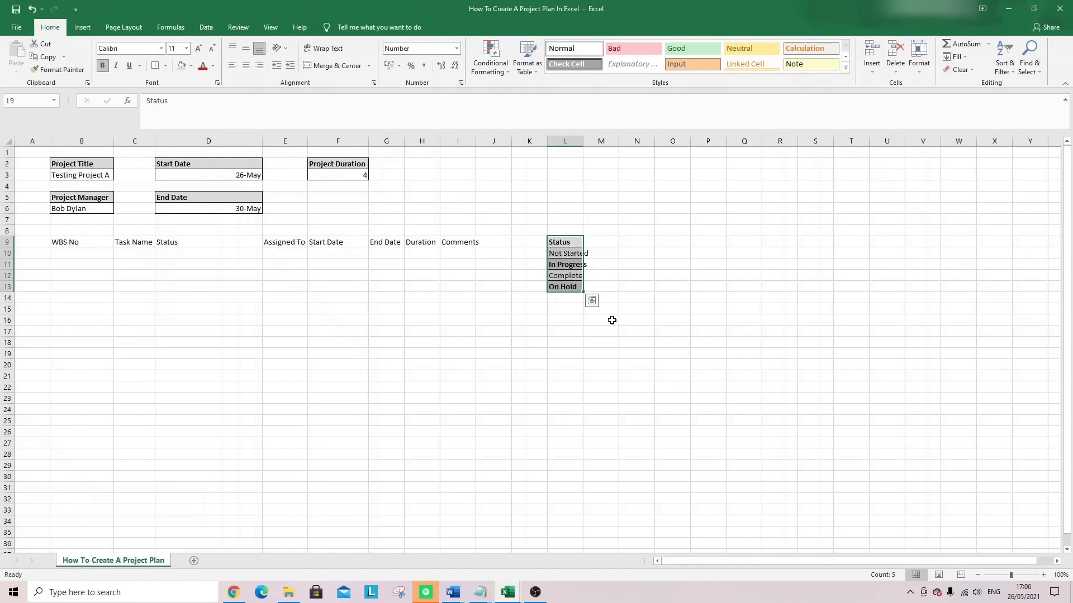
click(600, 342)
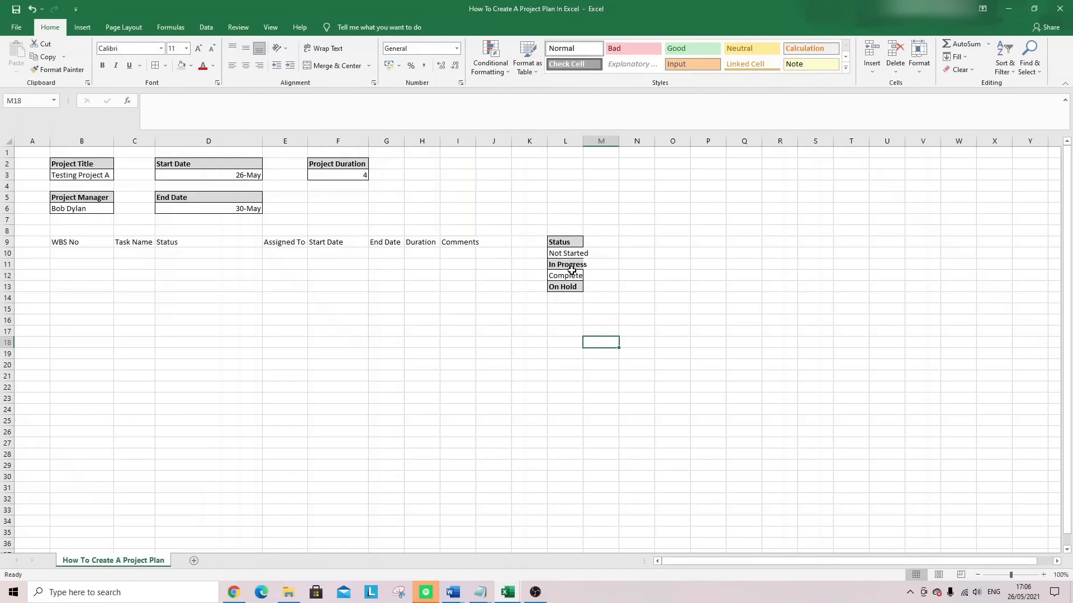
Apply the plain bordered formatting of the "Not Started" cell to all entries in L10:L13 and widen column L
click(567, 254)
click(58, 69)
drag(558, 253, 563, 287)
click(672, 297)
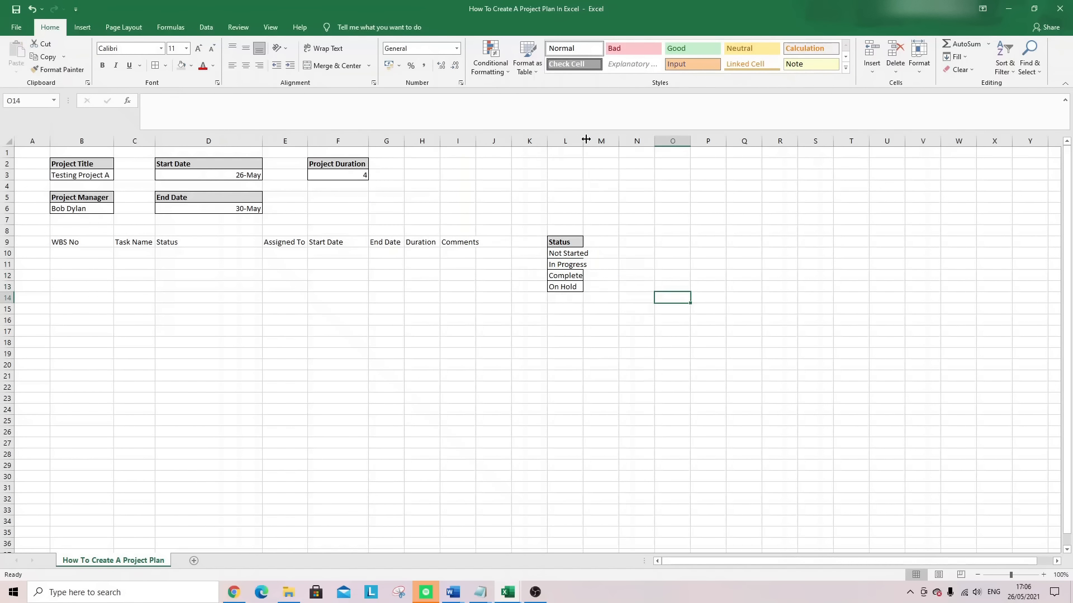
drag(582, 141, 645, 139)
drag(593, 242, 584, 286)
Enter the title "Key" in cell L8 above the status list and make it bold
click(579, 229)
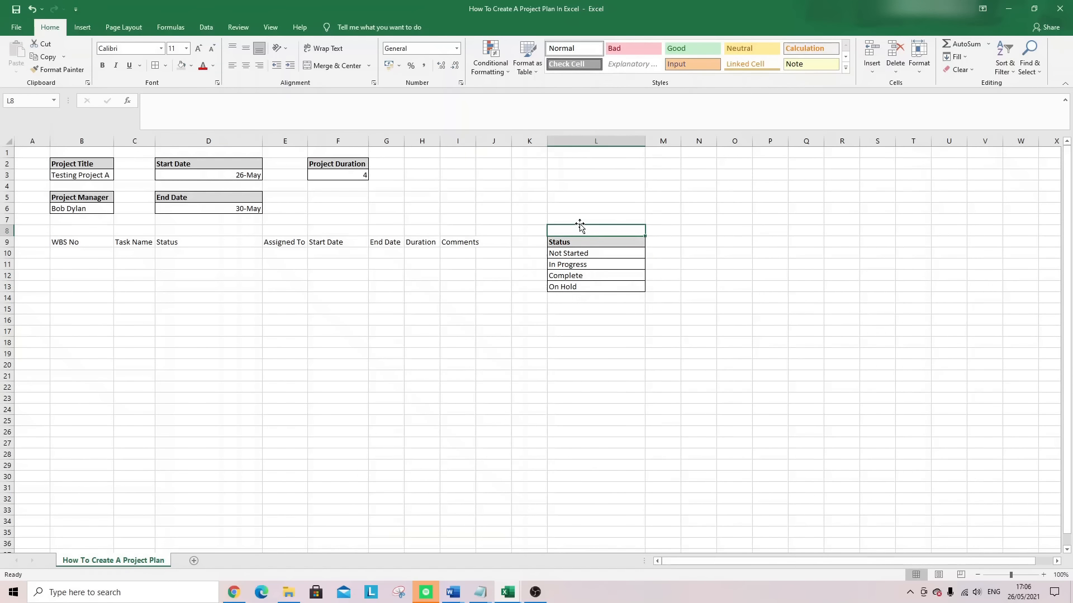
text(KEy)
key(BackSpace)
key(BackSpace)
text(ey)
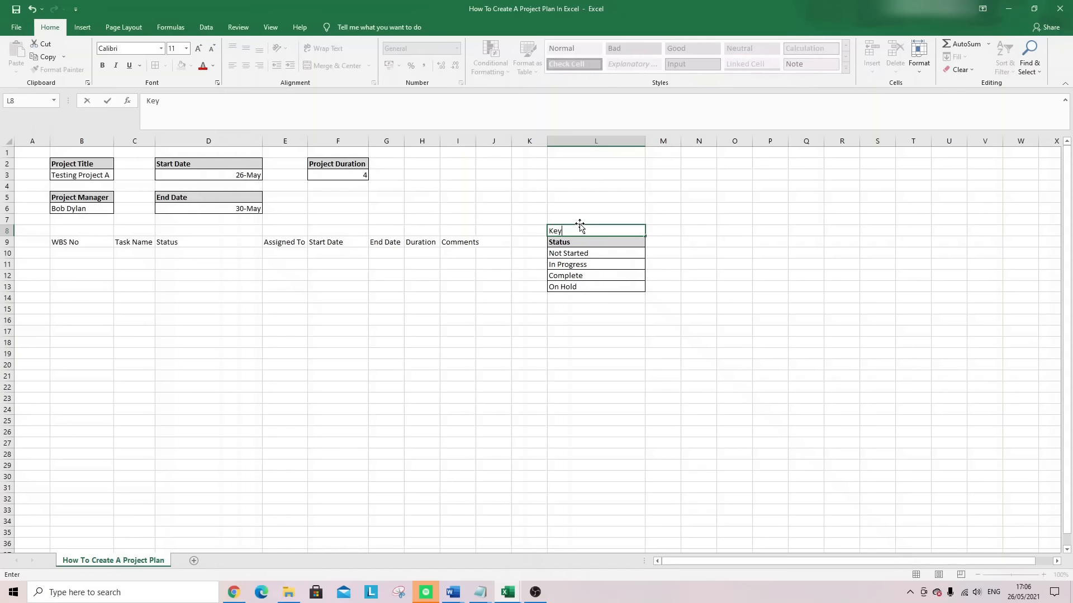
key(ctrl+Return)
click(102, 65)
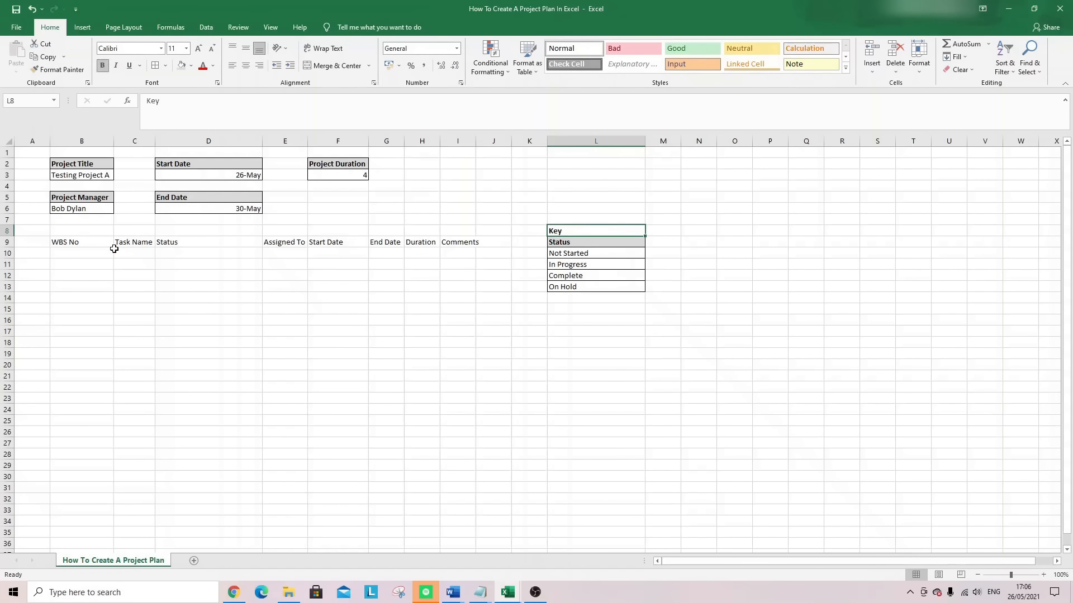
Copy the formatting of the "Project Title" header cell onto the task table's header row B9:I9
click(85, 168)
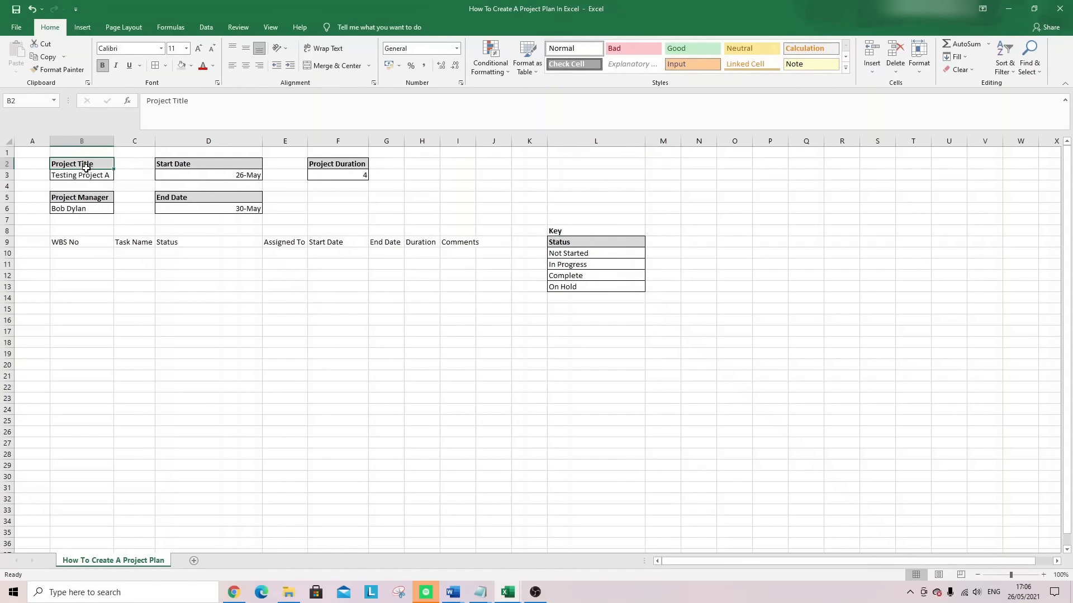
click(58, 70)
drag(90, 242, 478, 243)
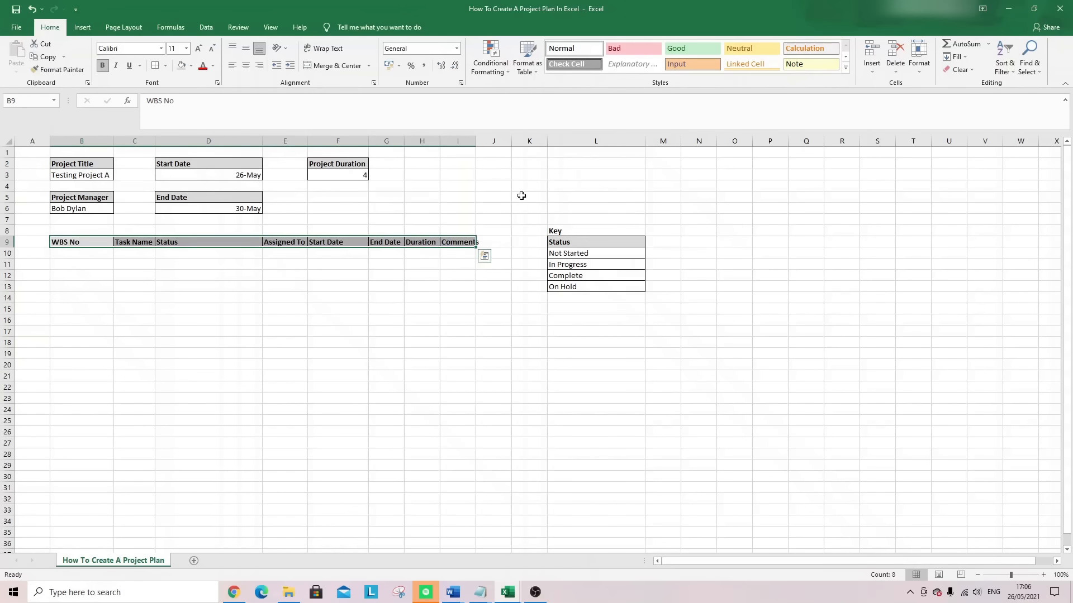
click(493, 174)
Widen column I to fit the "Comments" header and autofit columns H and G
drag(475, 140, 478, 139)
double_click(440, 141)
double_click(404, 140)
Enter the first task name "Project Conception And Initiation" in cell C10
click(95, 249)
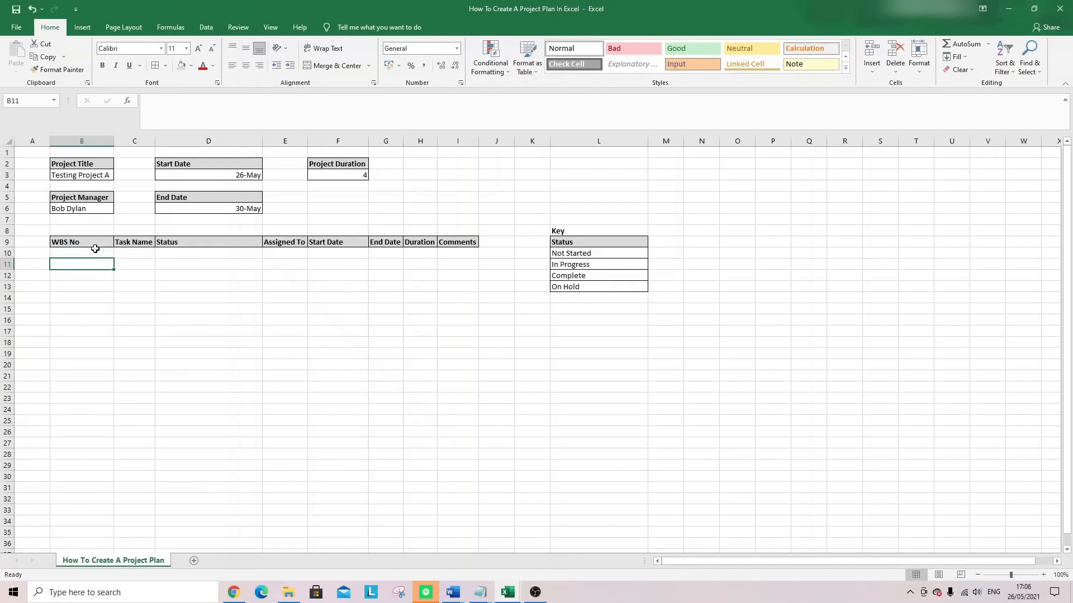
key(Tab)
text(Projet)
key(BackSpace)
text(ct Conception And Initiation)
key(Return)
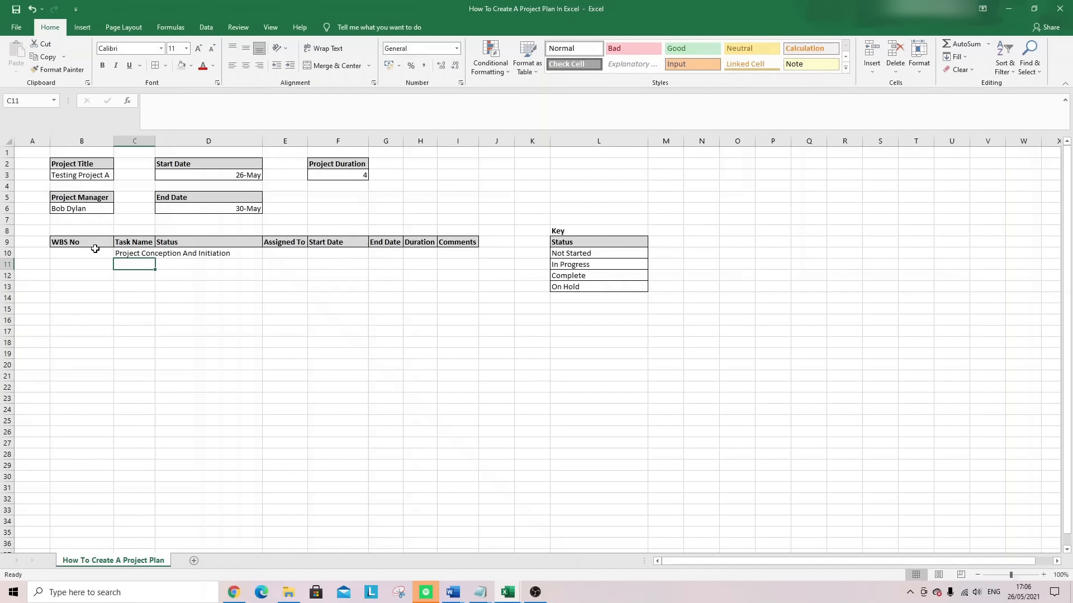
Enter the task name "Project Definition & Planning" in cell C11 and autofit column C
text(Project De)
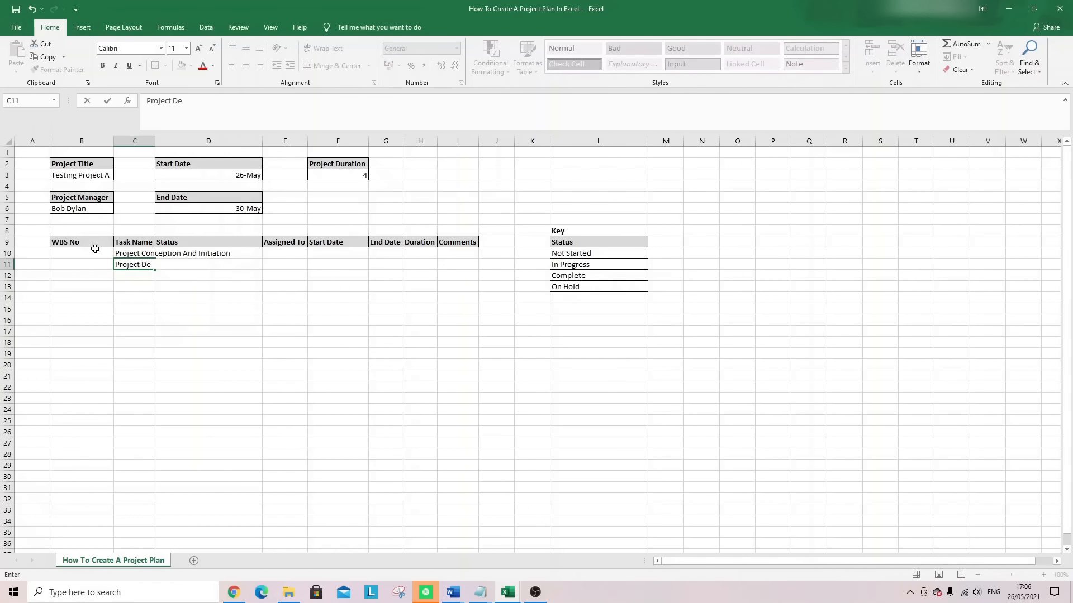
text(finition & Planning)
key(Return)
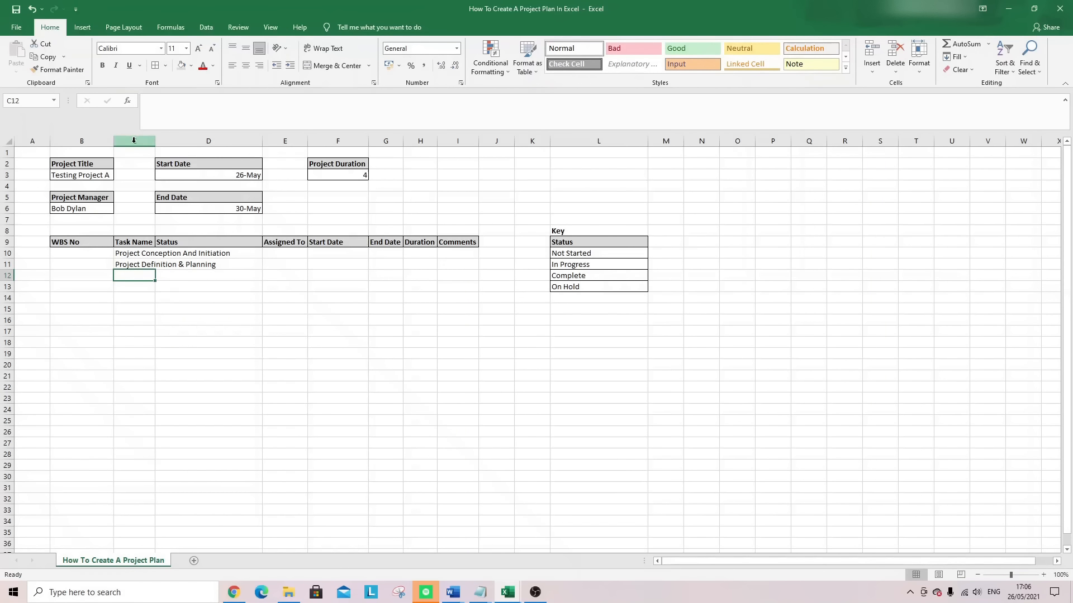
double_click(155, 145)
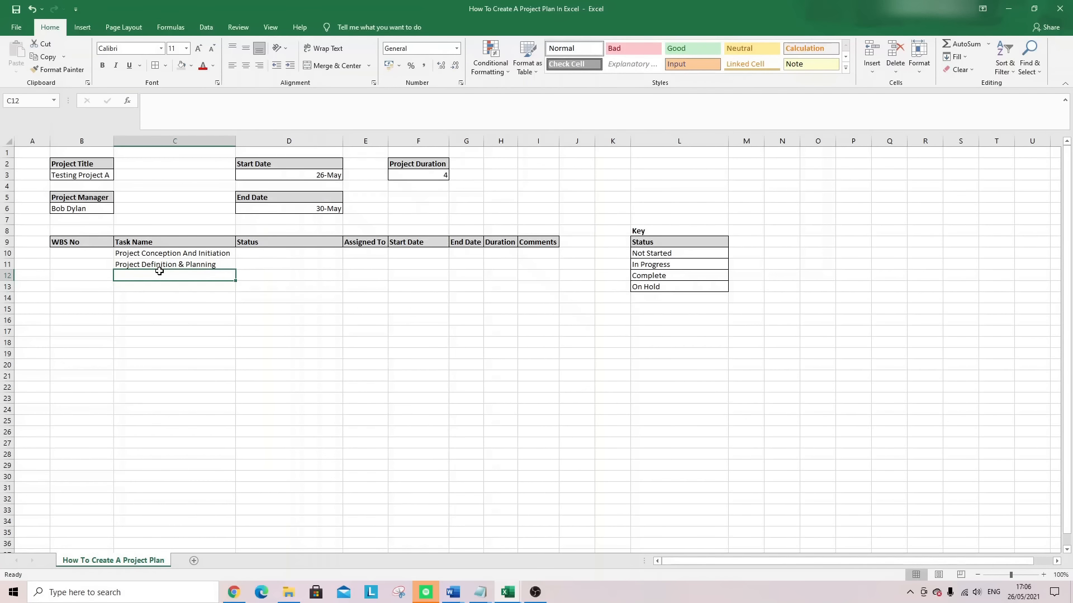
Enter the task name "Project Launch & Execution" in cell C12
text(Project )
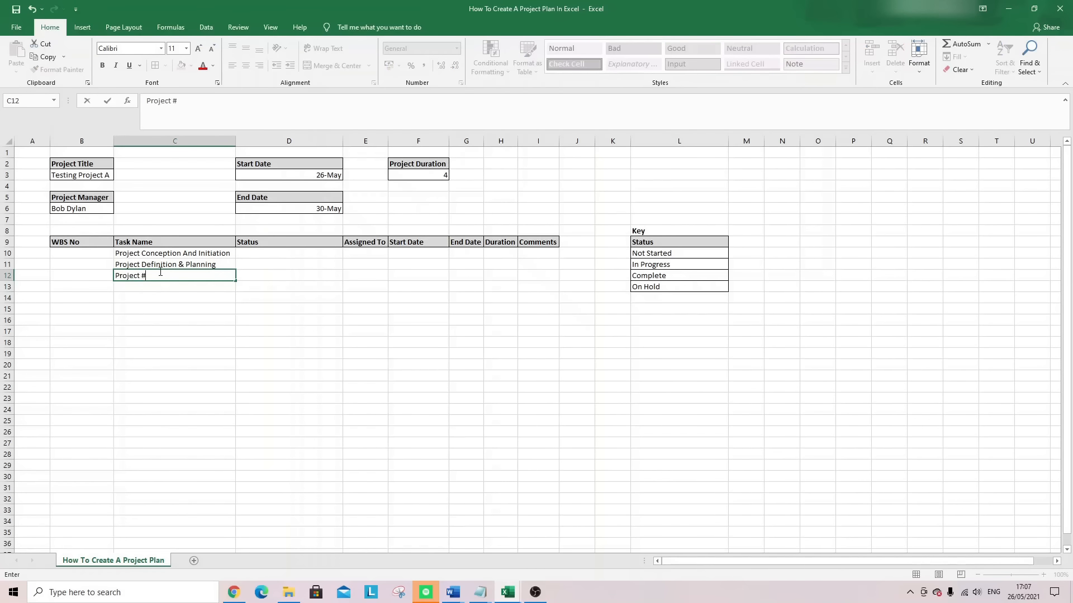
text(Launch *)
key(BackSpace)
text(& Ec)
key(BackSpace)
text(xecution)
key(Return)
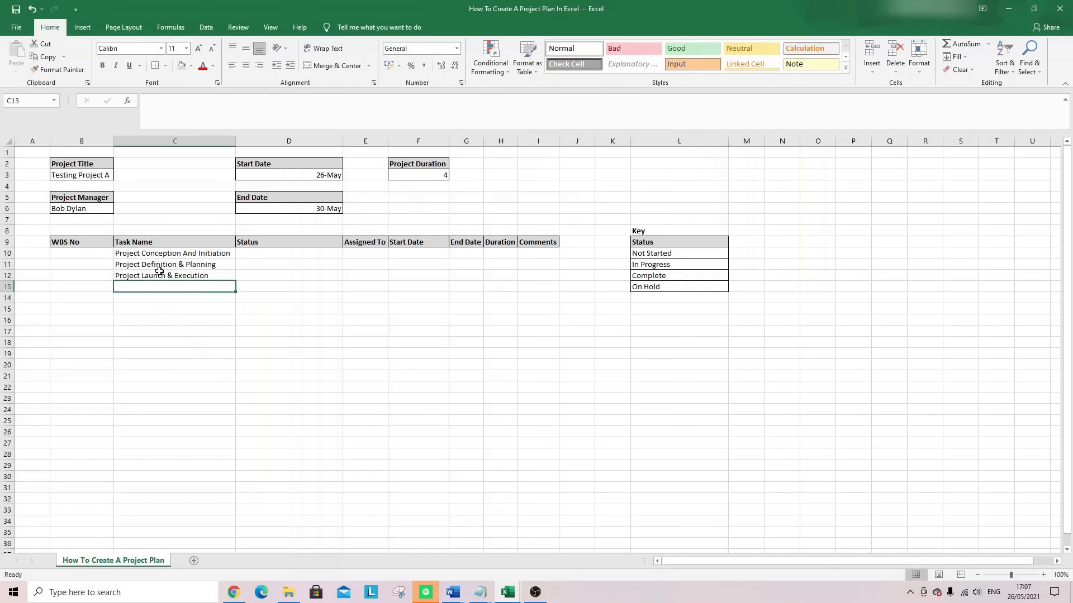
Enter the task name "Project Performance and Monitoring" in cell C13 and widen column C to fit it
text(Project PErfo)
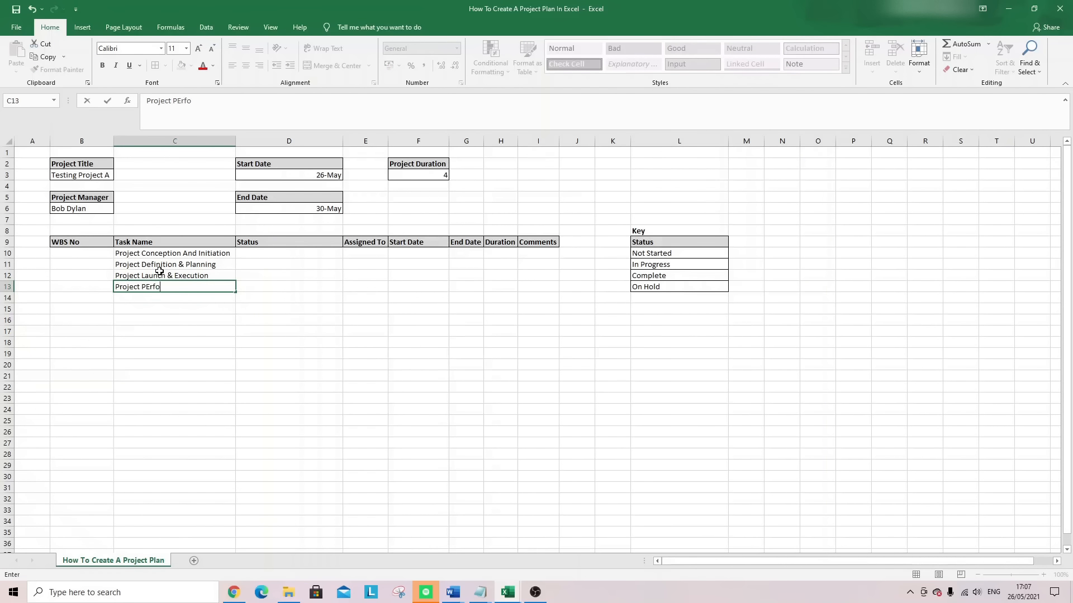
text(rmance and Monitoring)
key(Return)
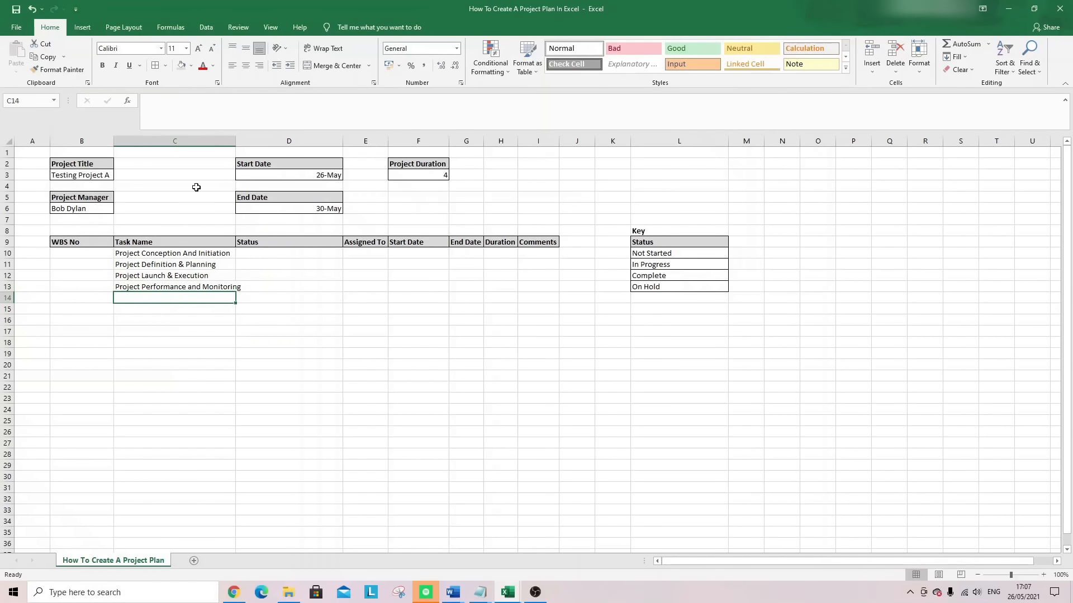
drag(236, 144, 247, 144)
Enter the task name "Project Closure" in cell C14
click(222, 287)
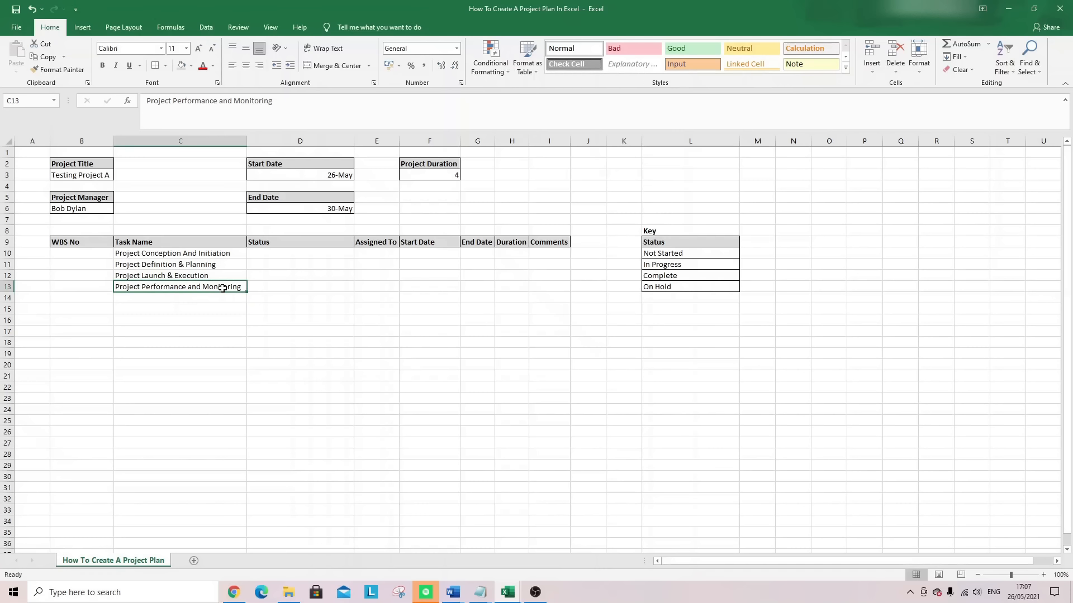
key(Down)
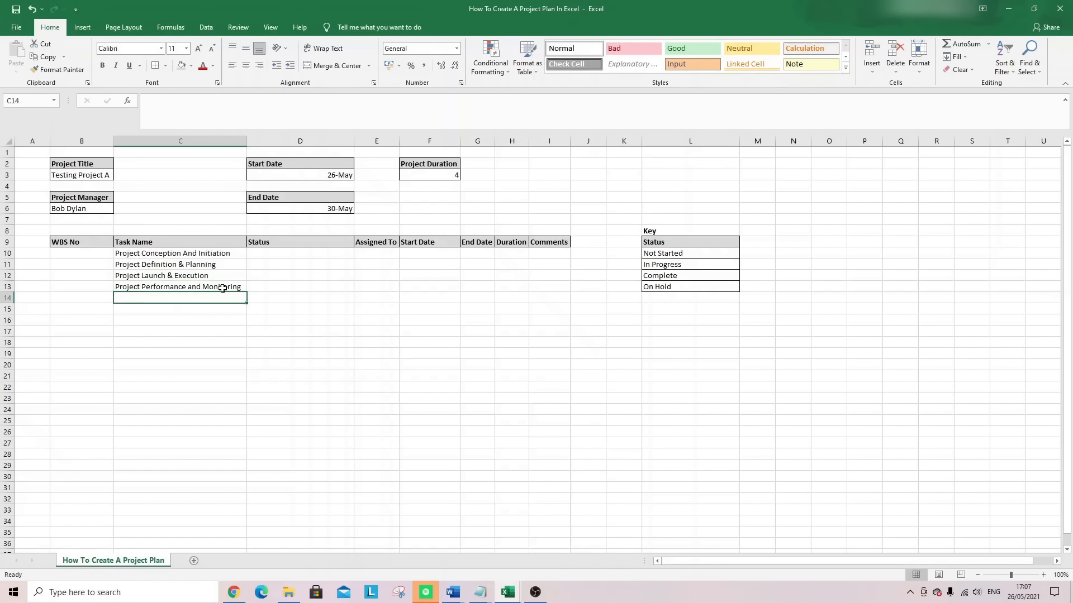
text(PRoje)
key(BackSpace)
key(BackSpace)
key(BackSpace)
key(BackSpace)
text(roject Closure)
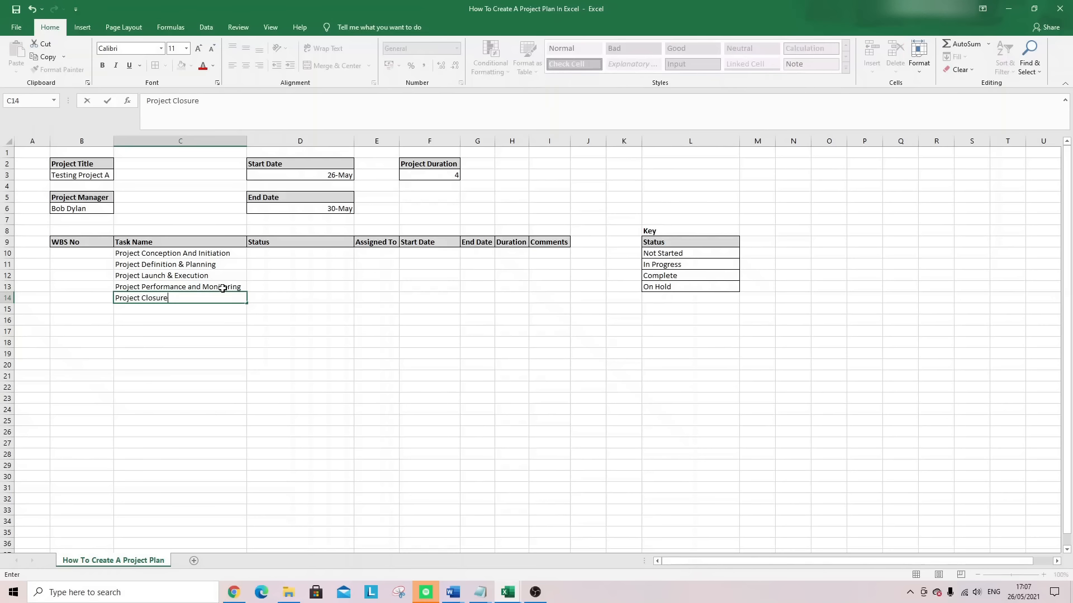
click(222, 289)
double_click(249, 95)
key(Return)
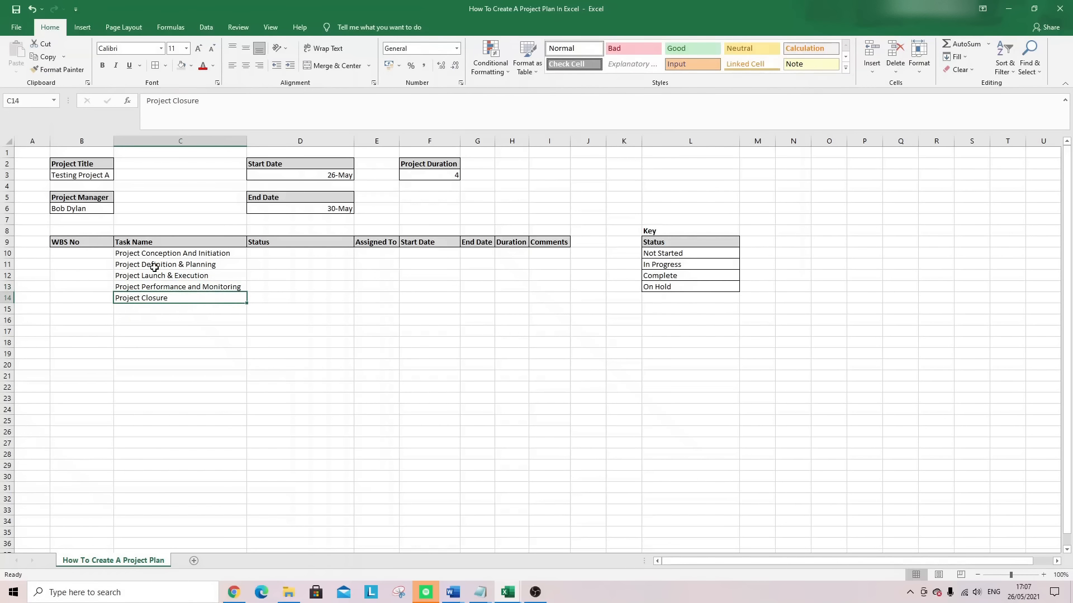
Apply borders to all cells of the task table, B9:I14
mouse_move(82, 245)
mouse_down()
mouse_move(437, 312)
mouse_move(531, 311)
mouse_move(88, 240)
mouse_move(532, 296)
mouse_up()
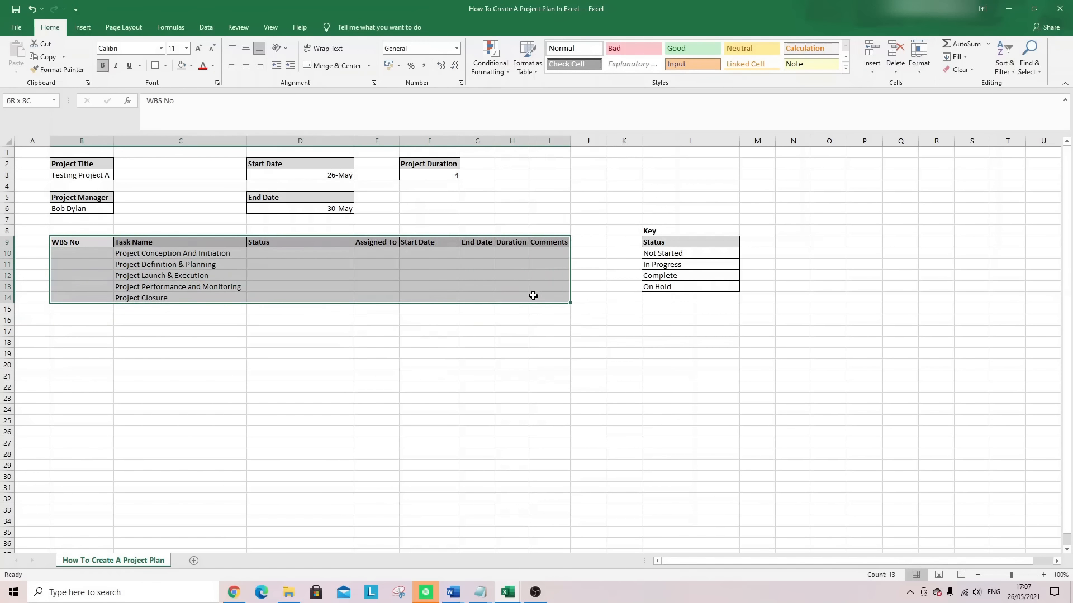
click(155, 70)
click(228, 255)
Number the five project phases 1 to 5 in the WBS No column, cells B10:B14
click(90, 256)
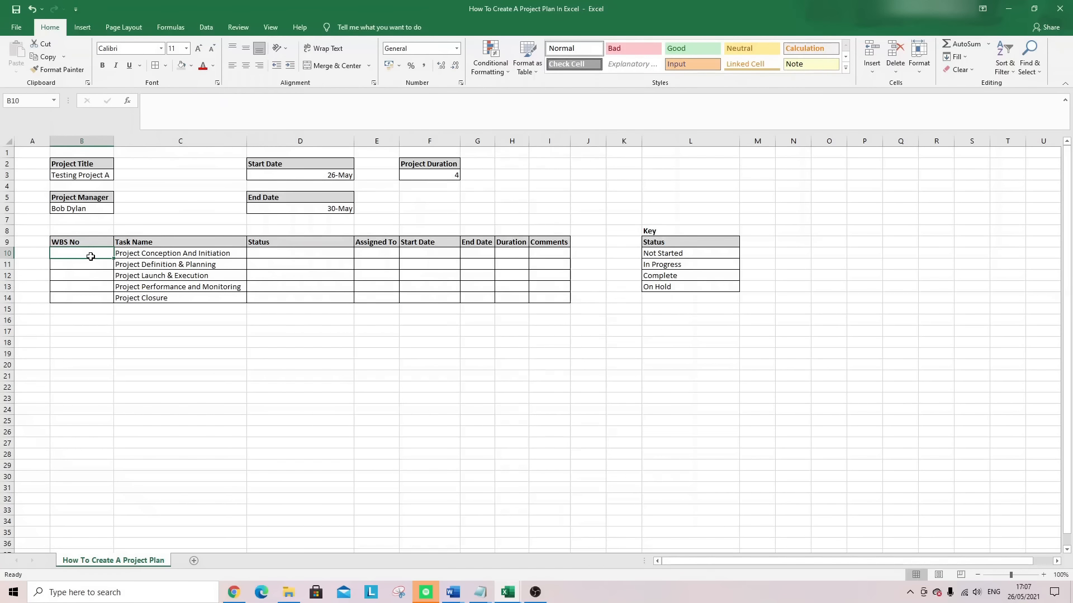
text(1)
key(Return)
text(2)
key(Return)
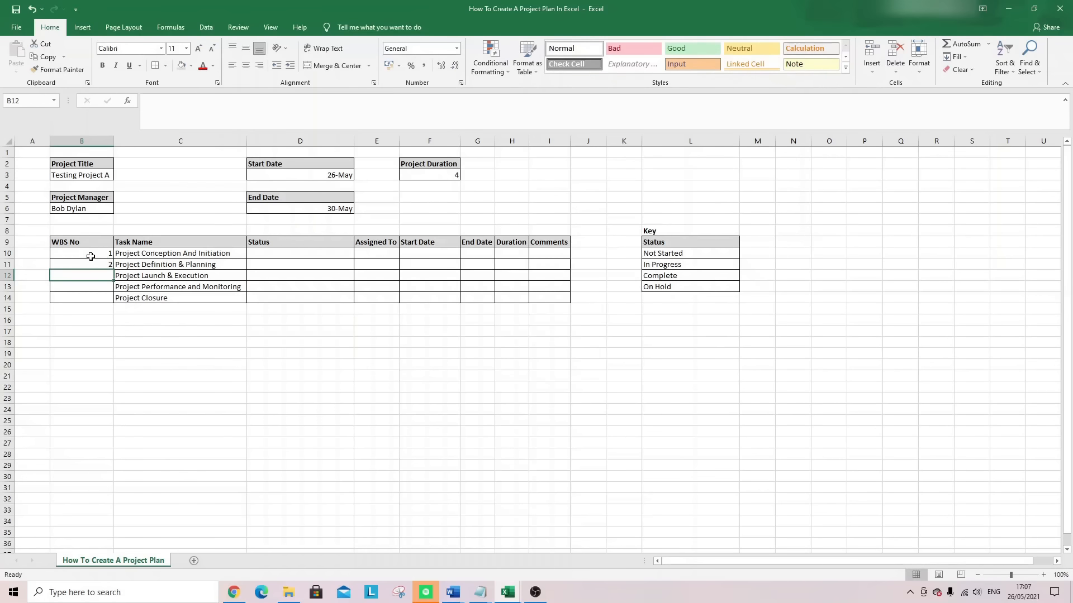
text(3)
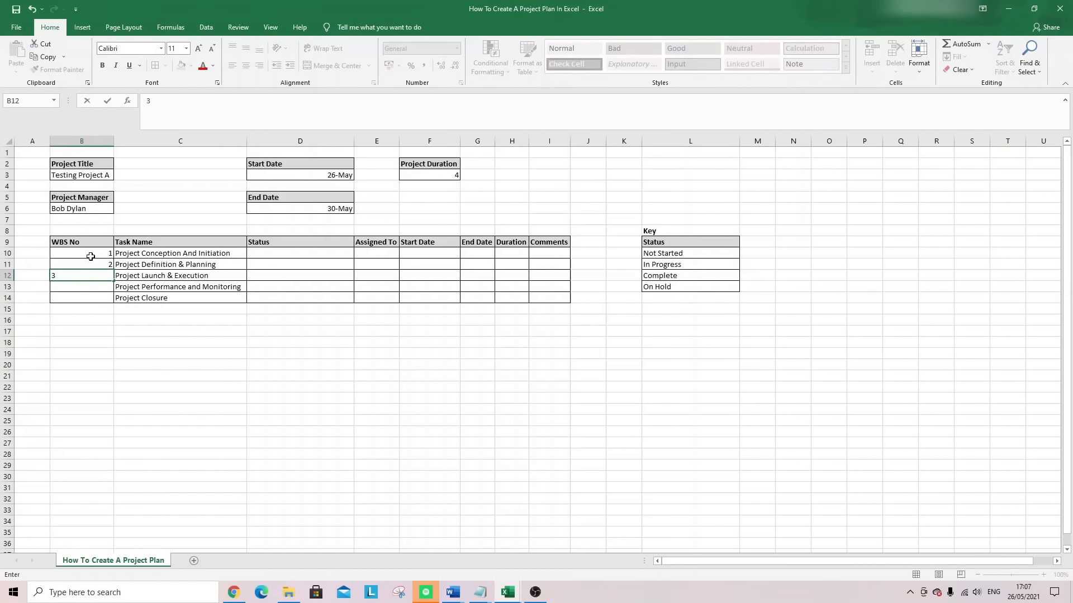
key(Return)
text(4)
key(Return)
text(5)
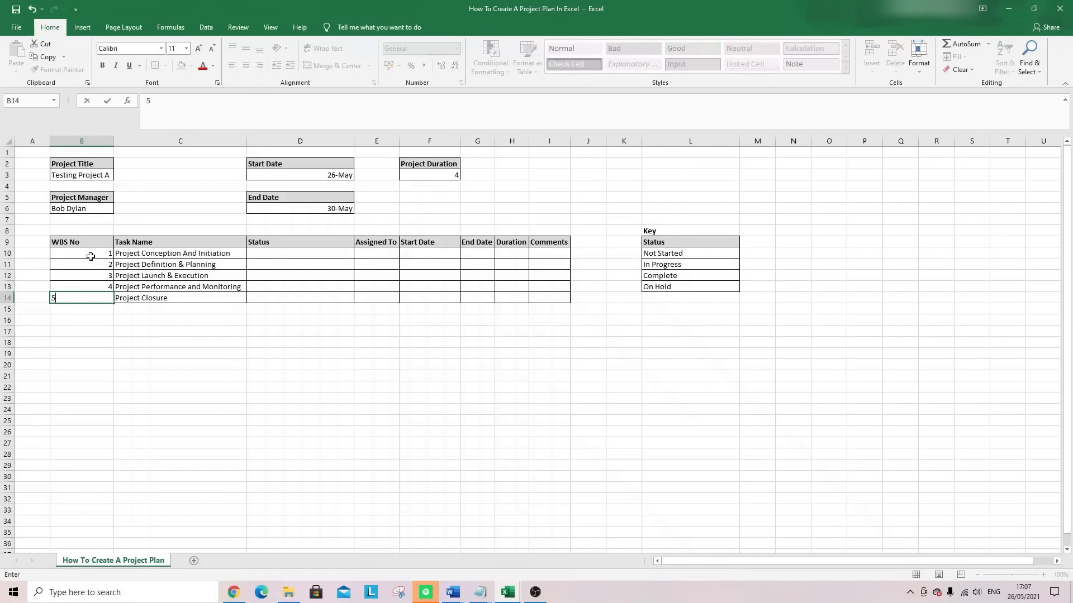
key(Return)
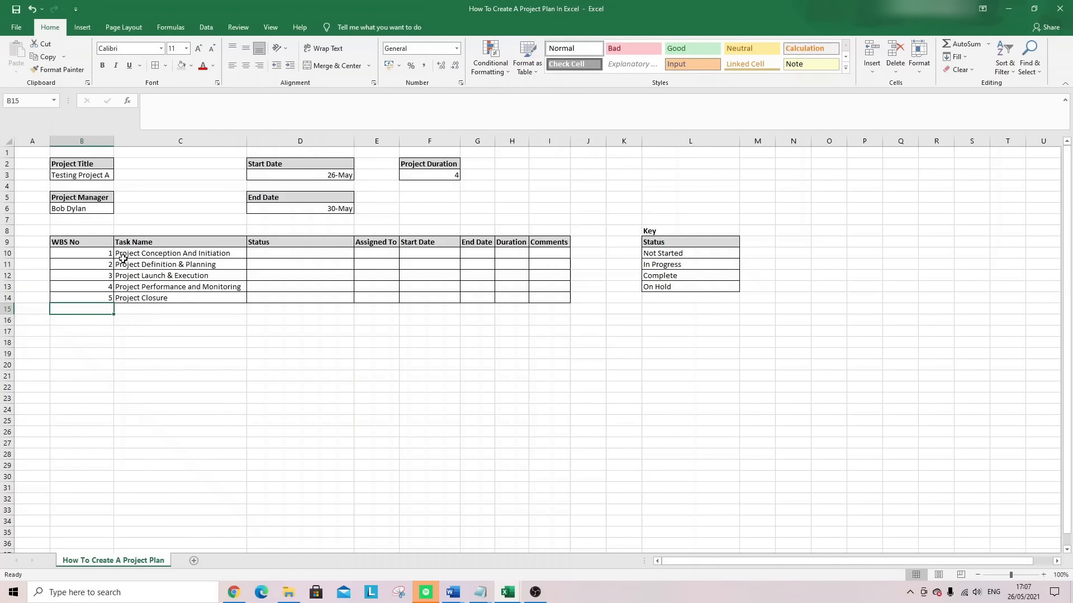
Insert four blank rows between "Project Conception And Initiation" and "Project Definition & Planning"
click(143, 266)
right_click(8, 265)
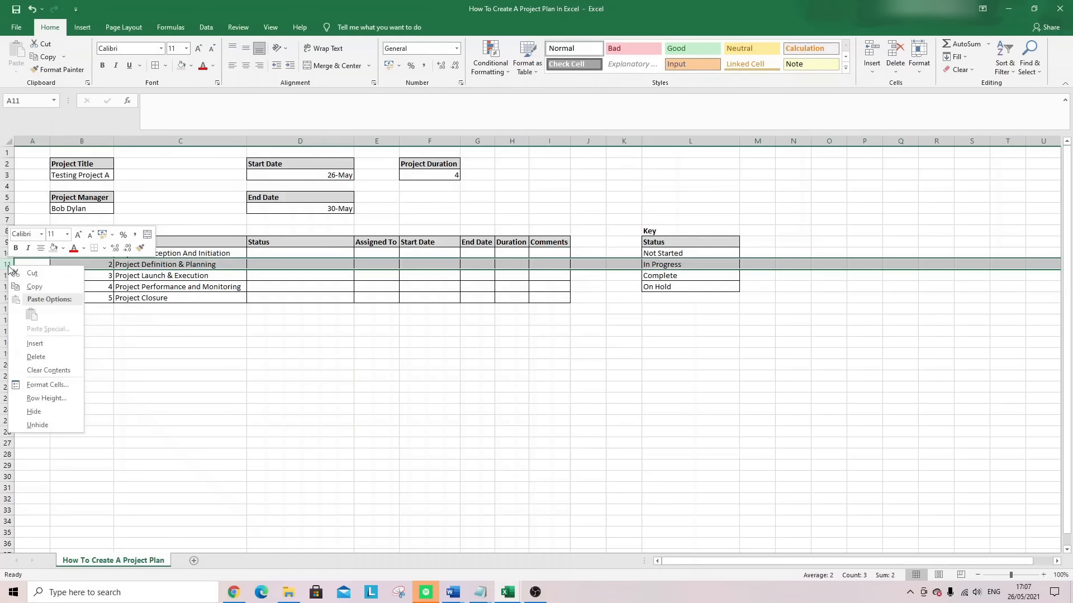
click(35, 343)
right_click(8, 265)
click(46, 344)
right_click(8, 266)
click(35, 344)
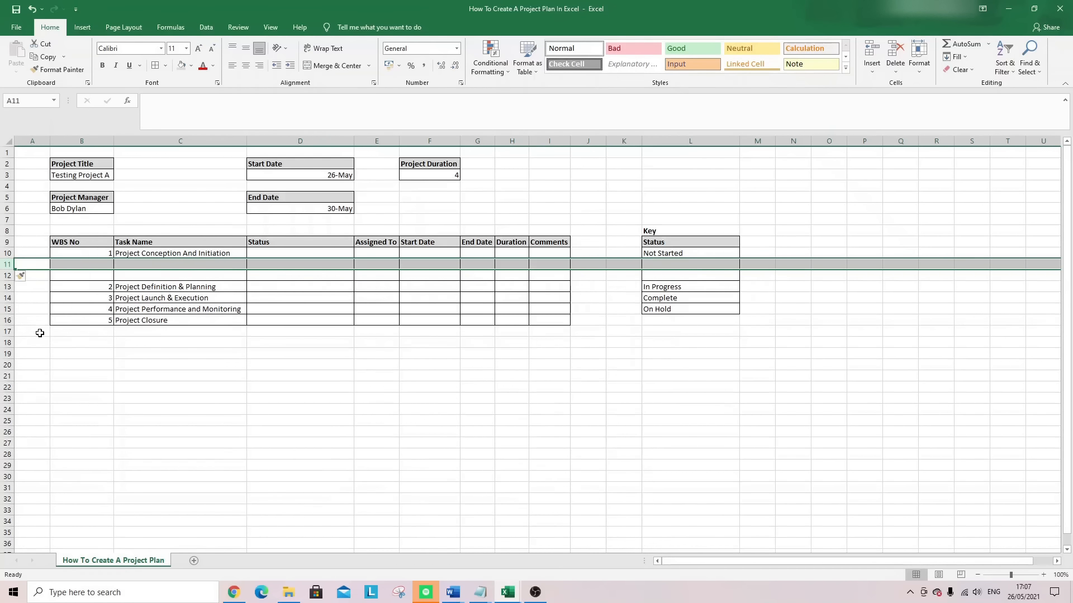
right_click(8, 265)
click(34, 344)
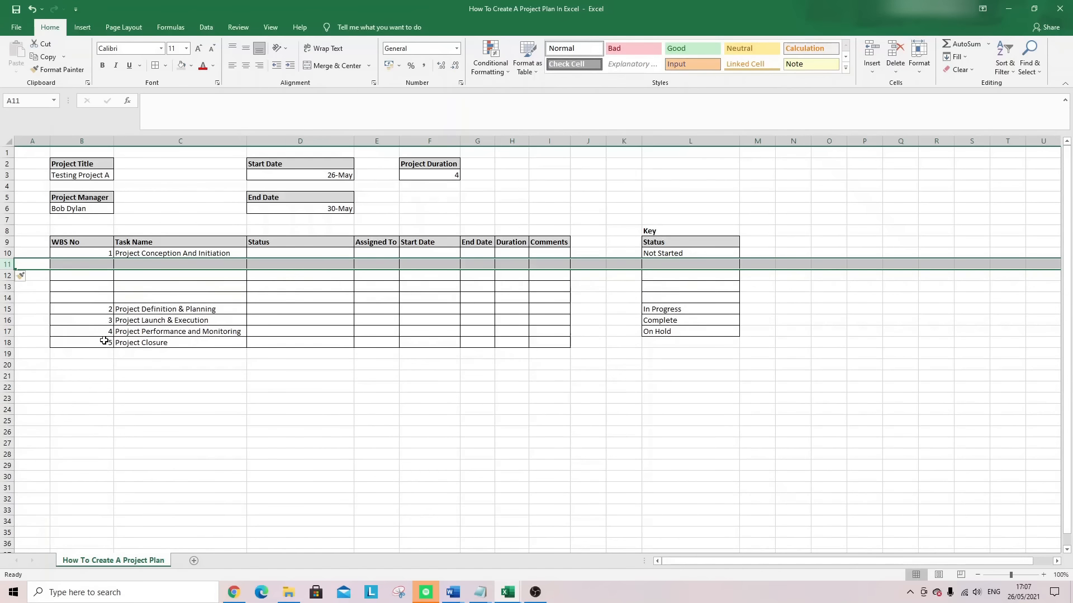
Enter the subtask name "Research" in cell C11
click(145, 265)
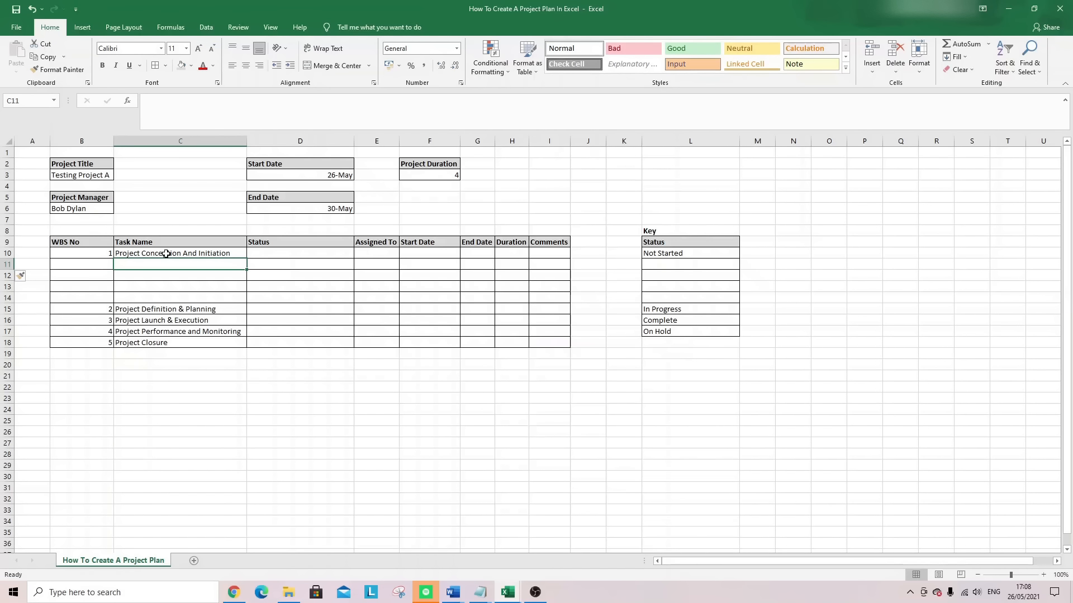
text(Researc)
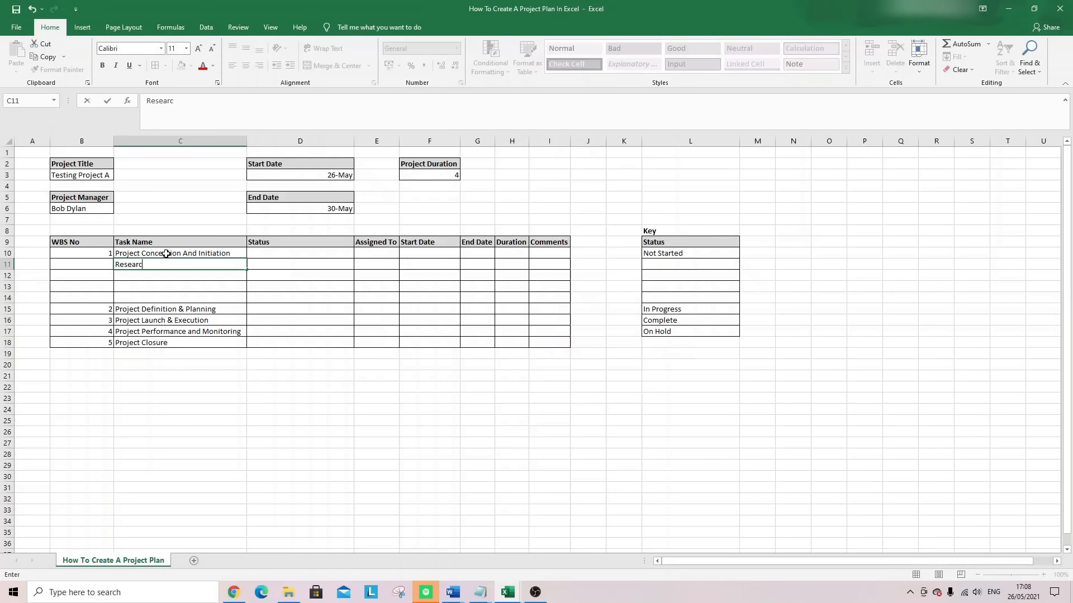
text(h)
key(Return)
Enter the subtask name "Stakeholder Mapping" in cell C12
click(166, 254)
click(163, 260)
click(163, 273)
double_click(163, 274)
text(Sta)
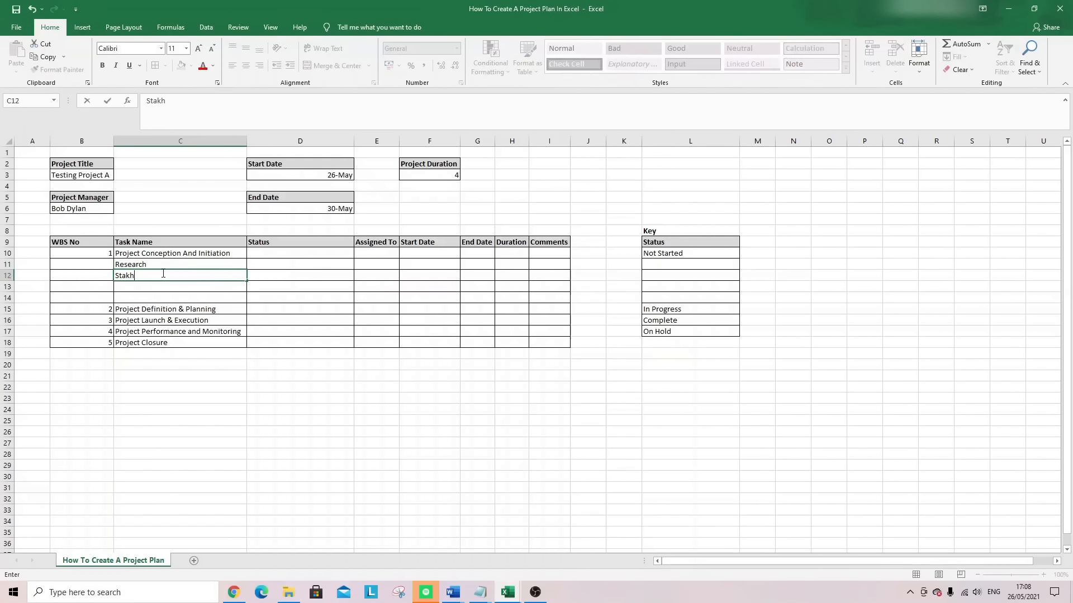
text(kehol)
key(BackSpace)
text(older Mapping)
key(Return)
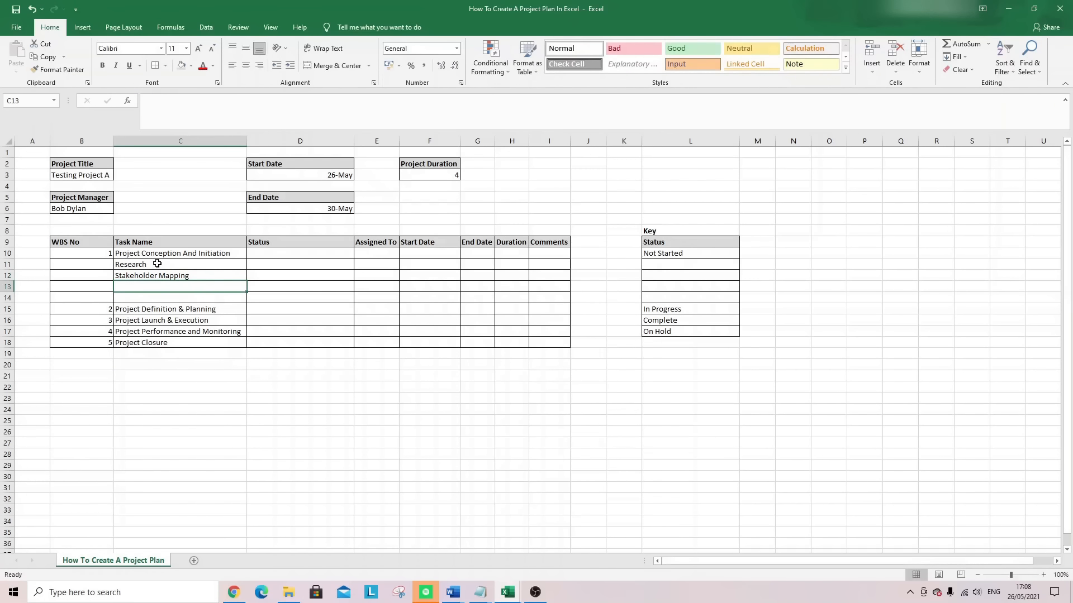
Enter the subtask name "Project Charter" in cell C13
drag(157, 263, 165, 275)
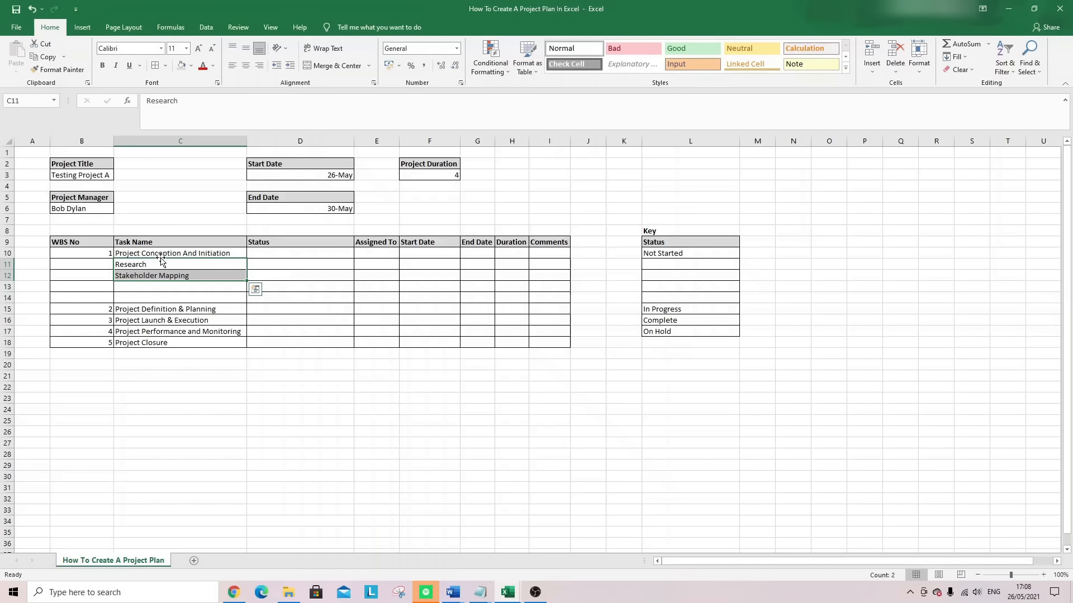
click(143, 289)
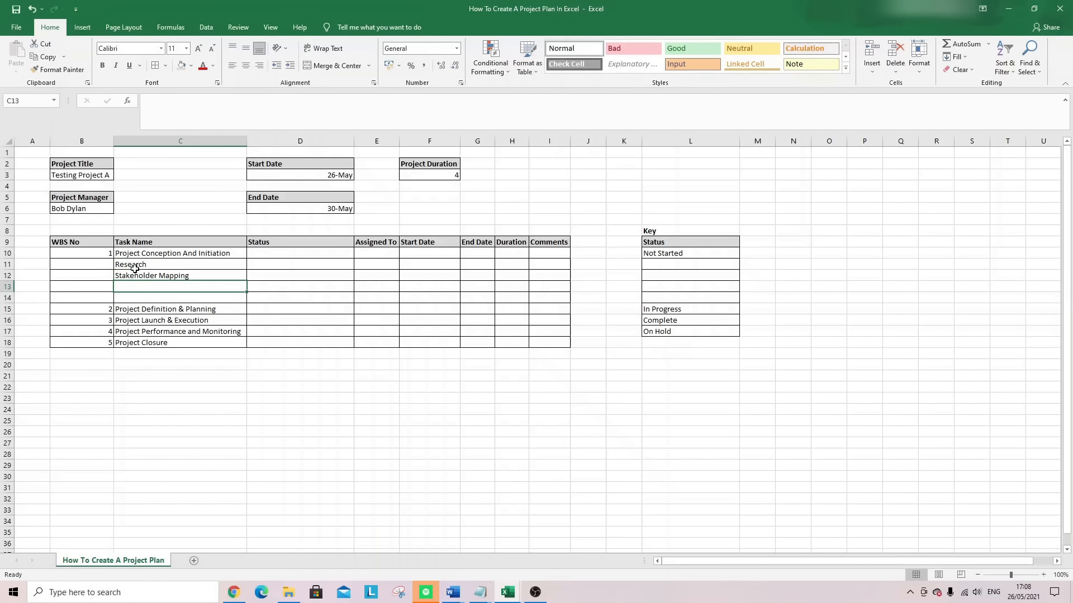
drag(132, 267, 133, 277)
click(132, 284)
text(Project Charter)
key(Return)
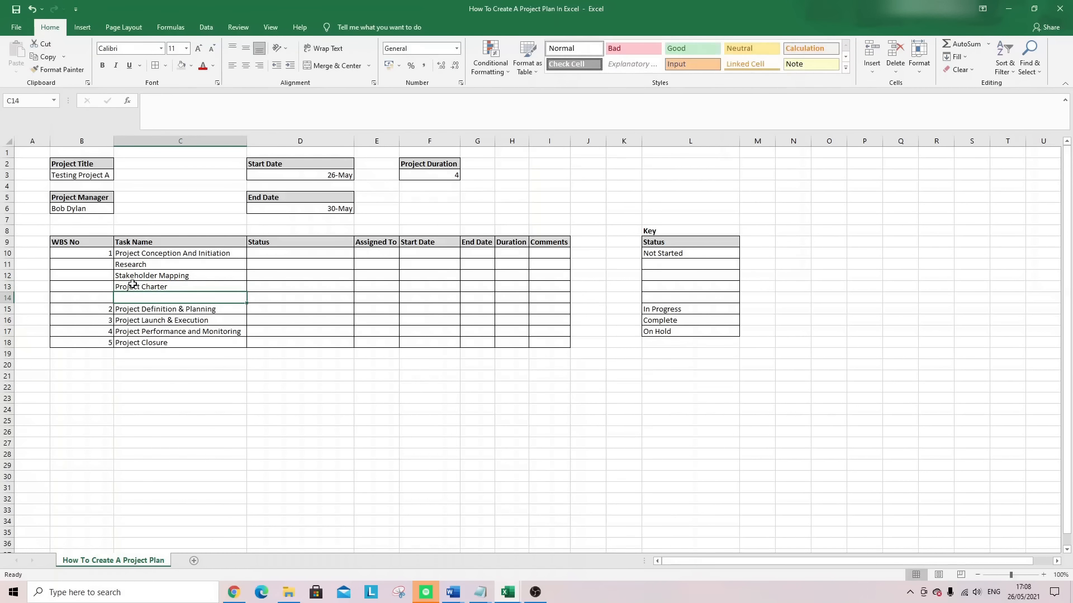
Indent the three subtask names in C11:C13 by one level
drag(137, 265, 139, 287)
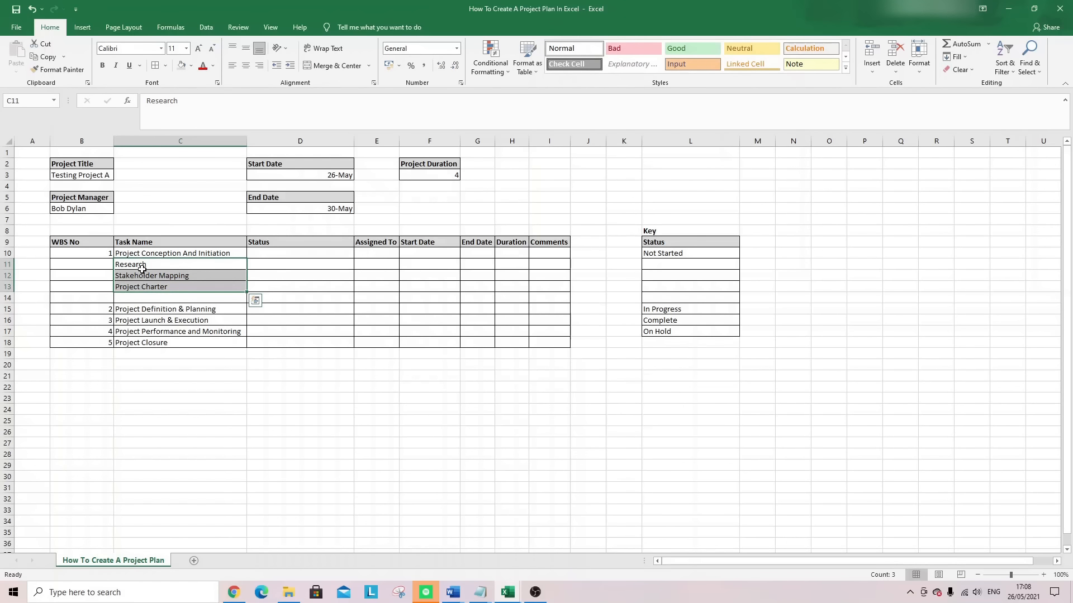
click(148, 265)
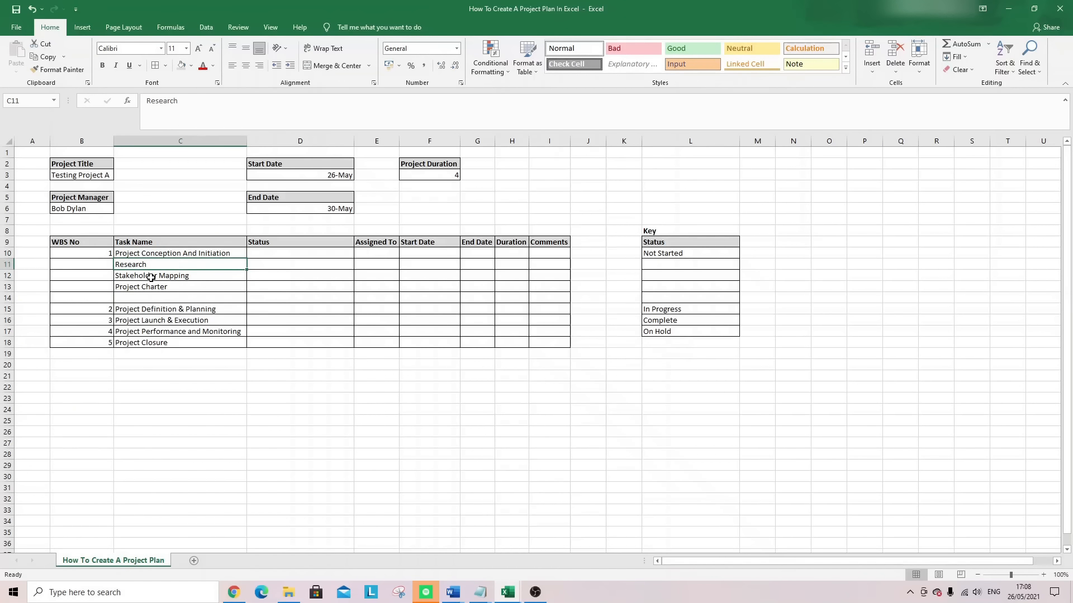
drag(148, 286, 148, 264)
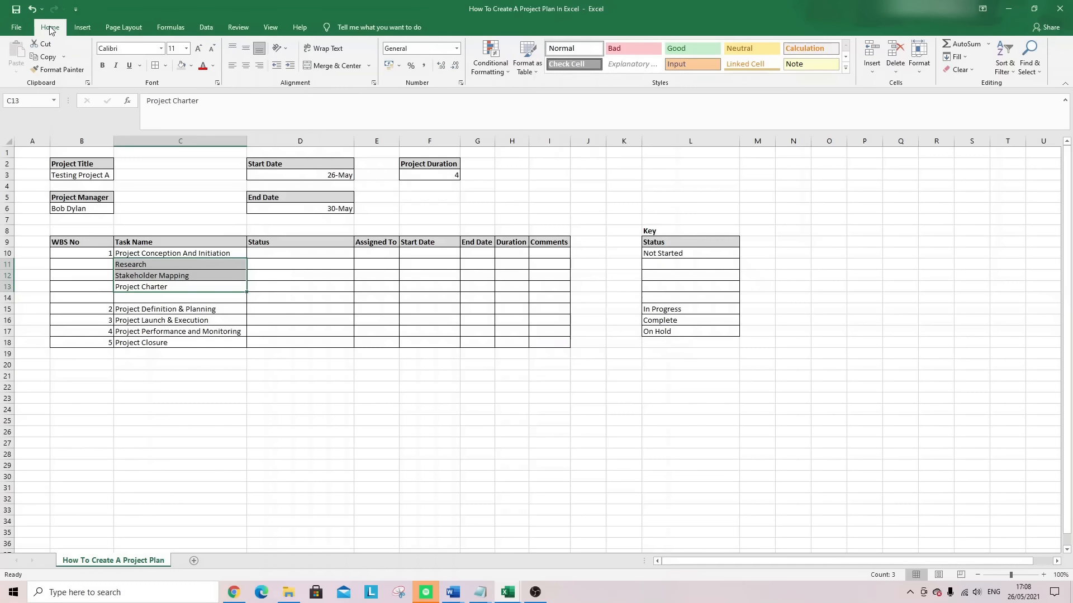
click(290, 67)
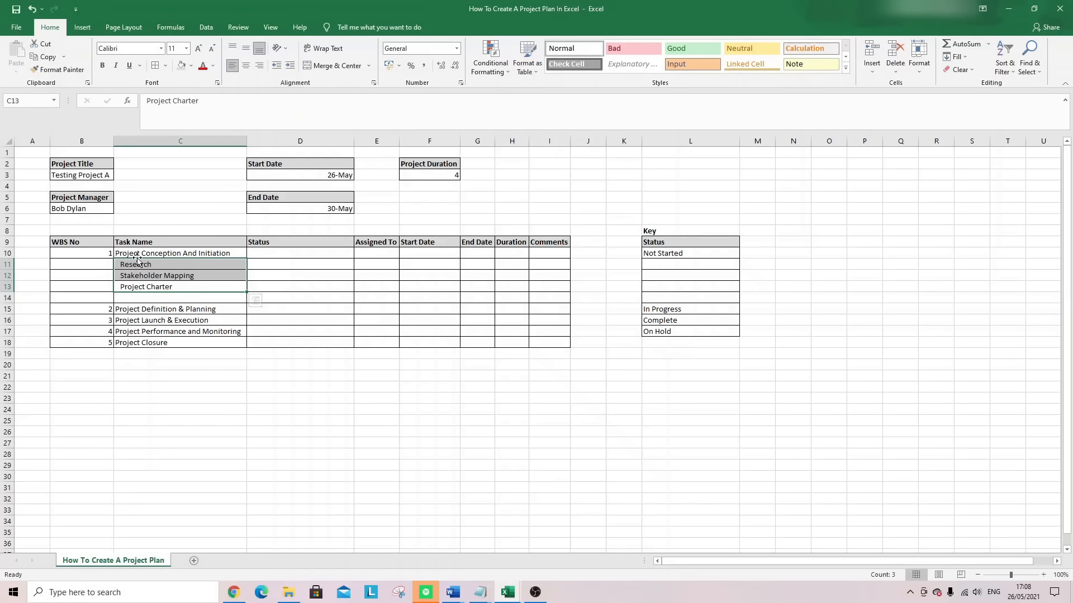
Enter the WBS numbers 1.1, 1.2 and 1.3 for the subtasks in B11:B13
click(136, 252)
click(135, 265)
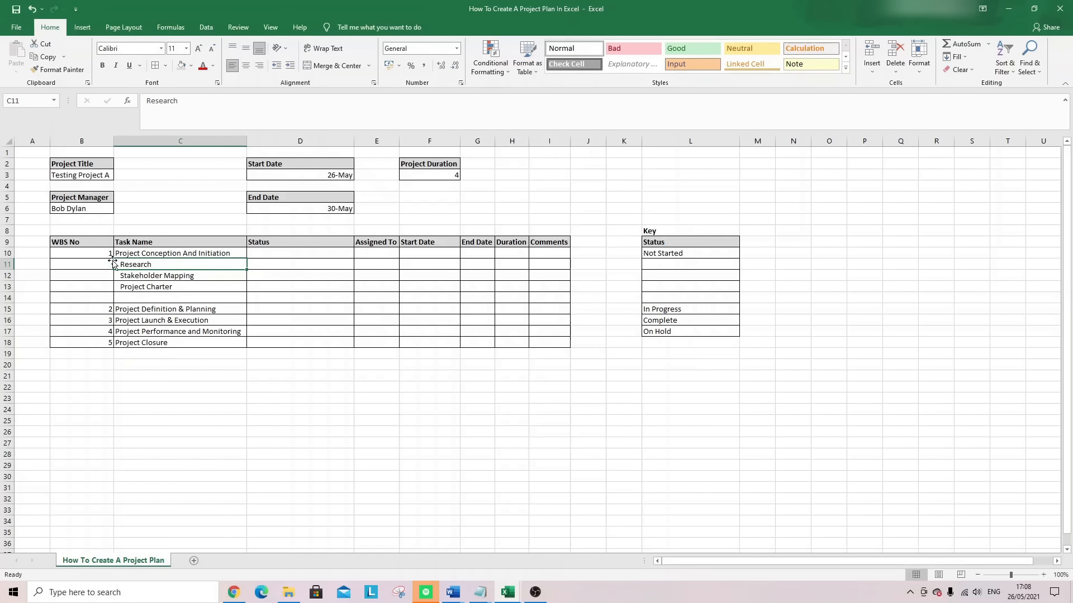
click(110, 265)
text(1.1)
key(Return)
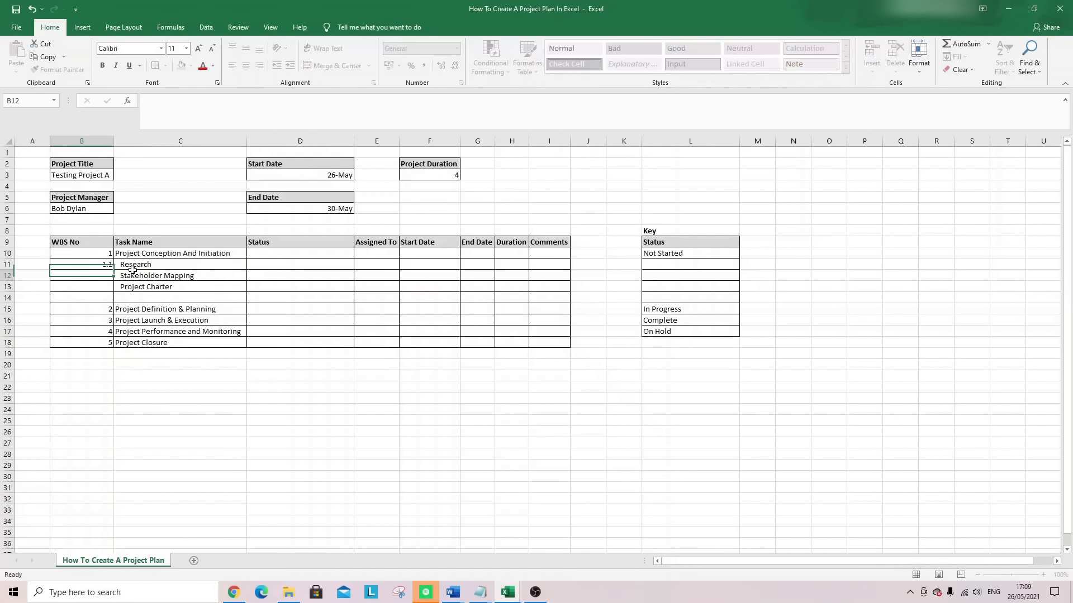
text(1)
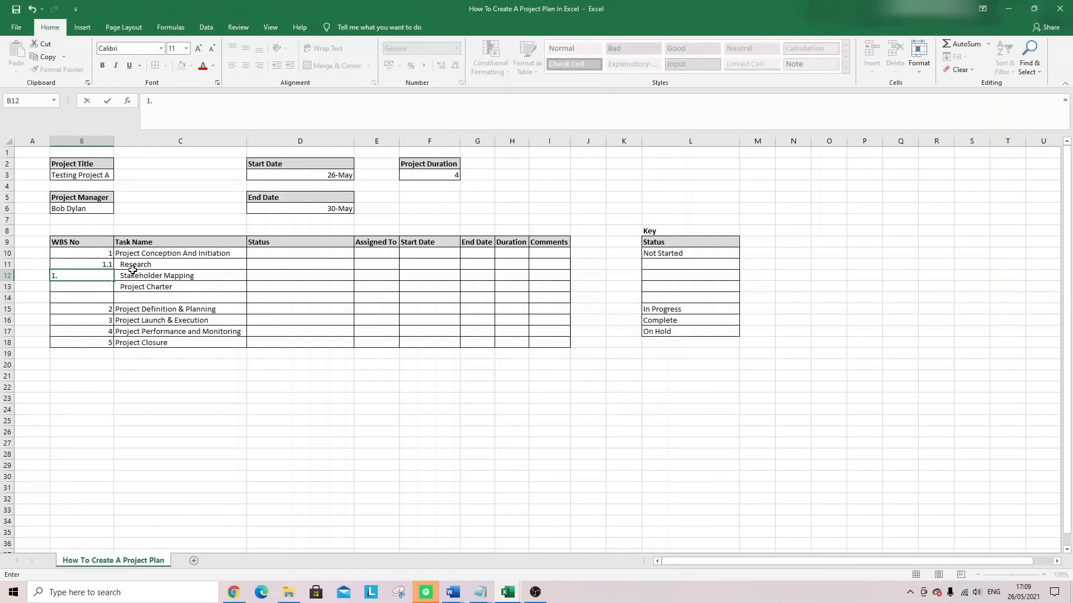
text(.2)
key(Return)
text(1.3)
key(Return)
Delete the leftover blank row 14 below the "Project Charter" subtask
right_click(8, 298)
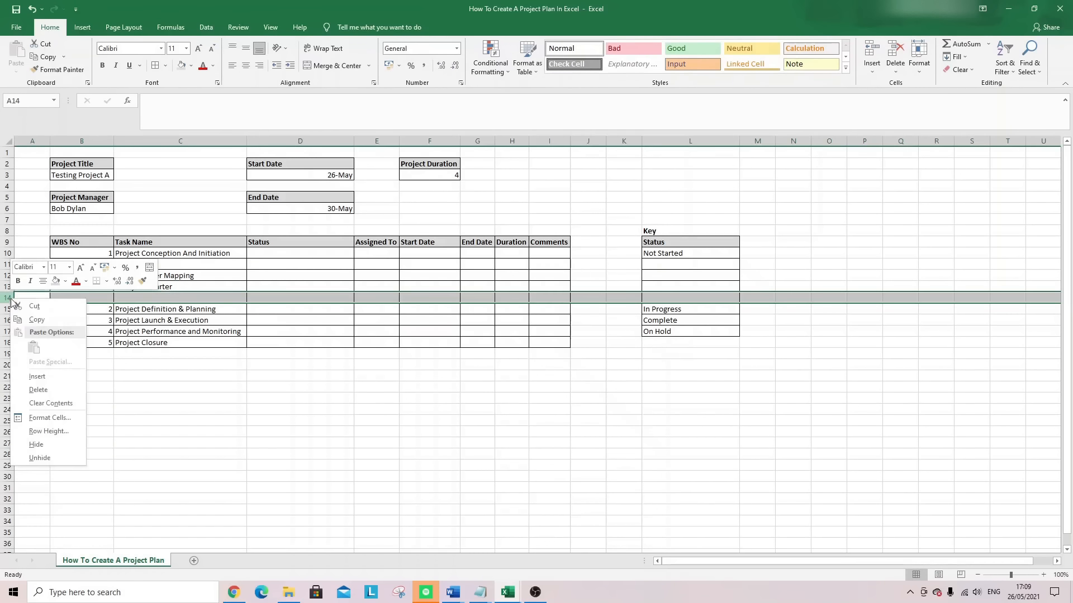
click(39, 387)
click(156, 366)
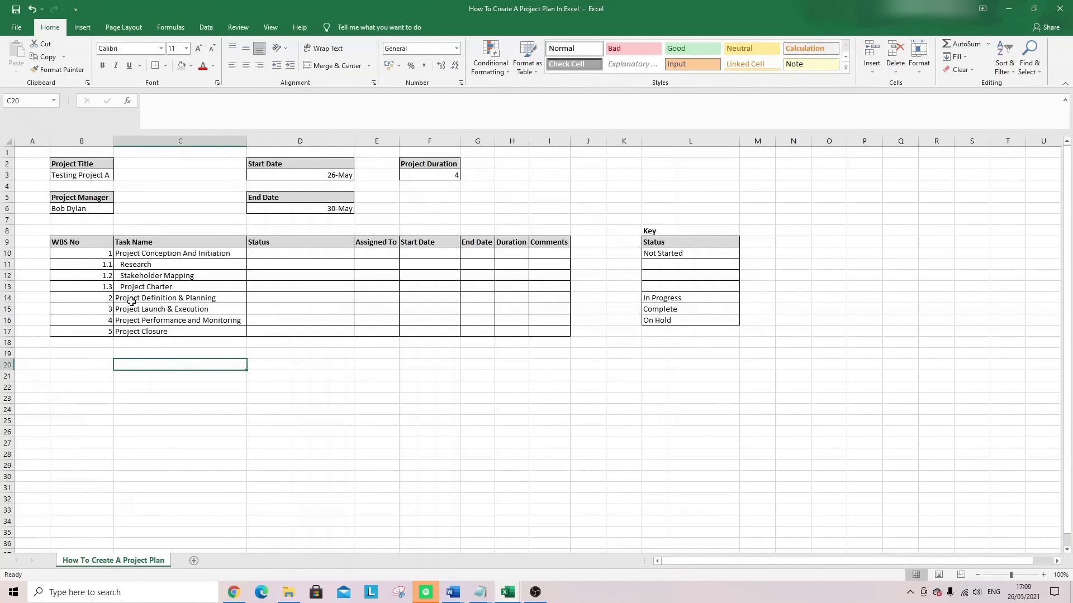
Make the five main phase names in C10 and C14:C17 bold
click(148, 260)
click(143, 251)
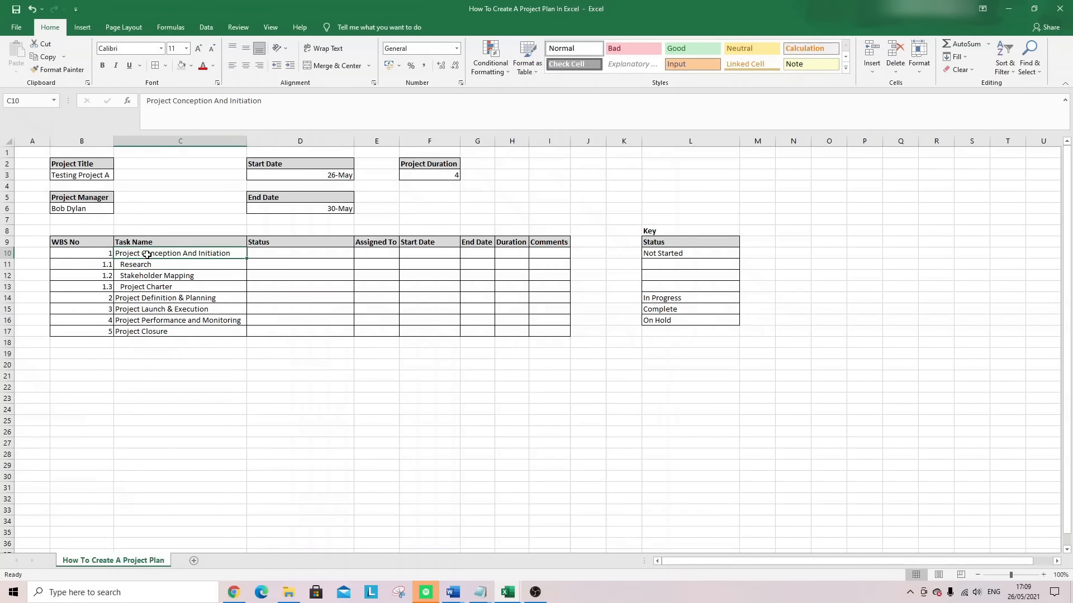
click(102, 65)
drag(138, 297, 139, 331)
click(102, 65)
Insert three blank rows below "Project Definition & Planning"
right_click(5, 310)
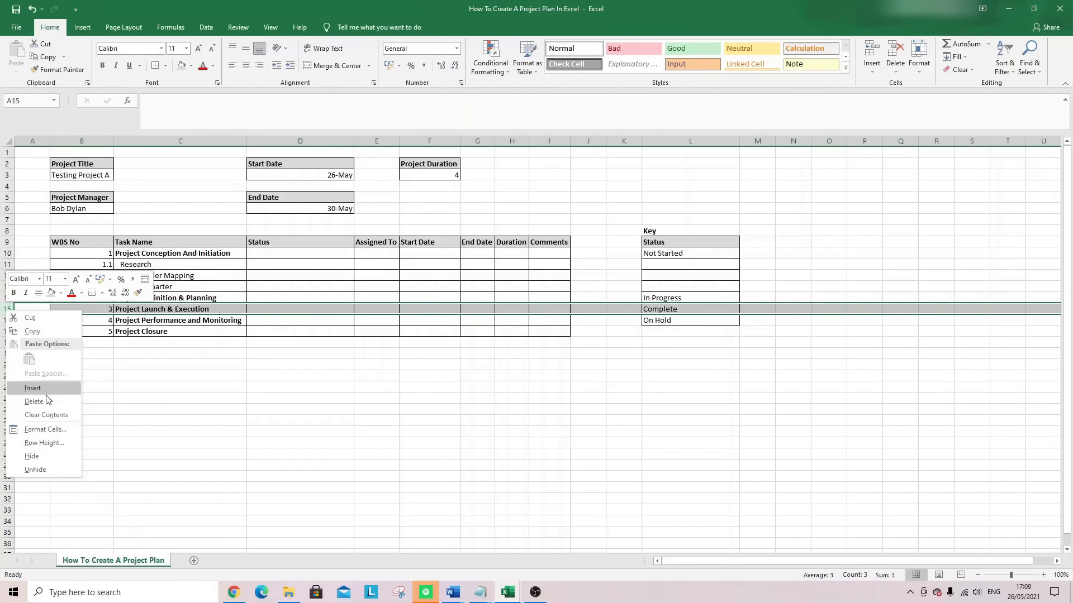
click(48, 386)
right_click(6, 310)
click(38, 386)
right_click(7, 309)
click(40, 380)
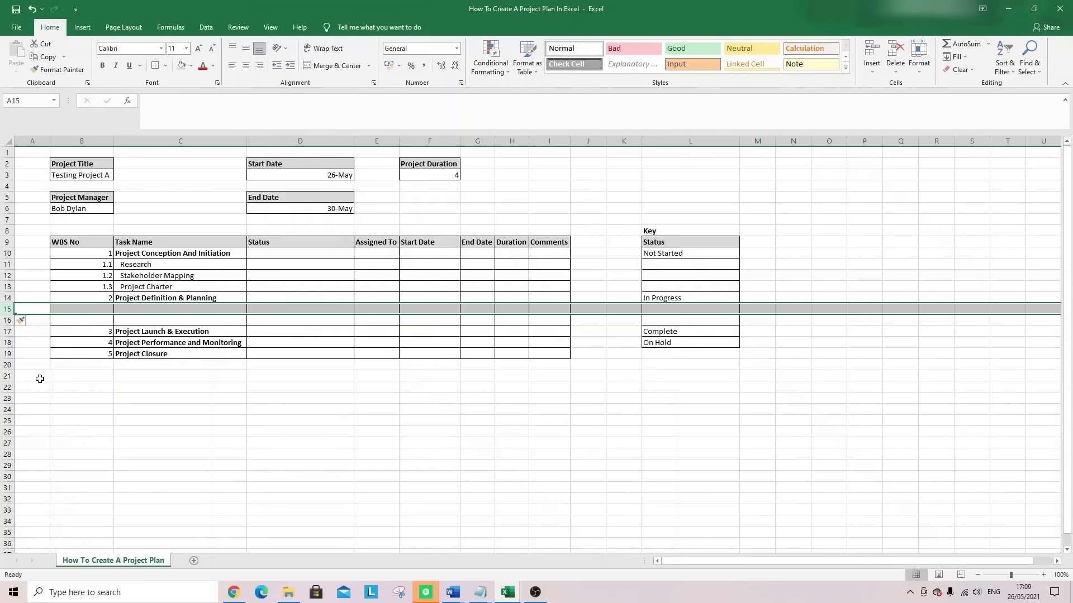
Insert three blank rows below "Project Launch & Execution"
right_click(6, 354)
click(39, 428)
right_click(7, 343)
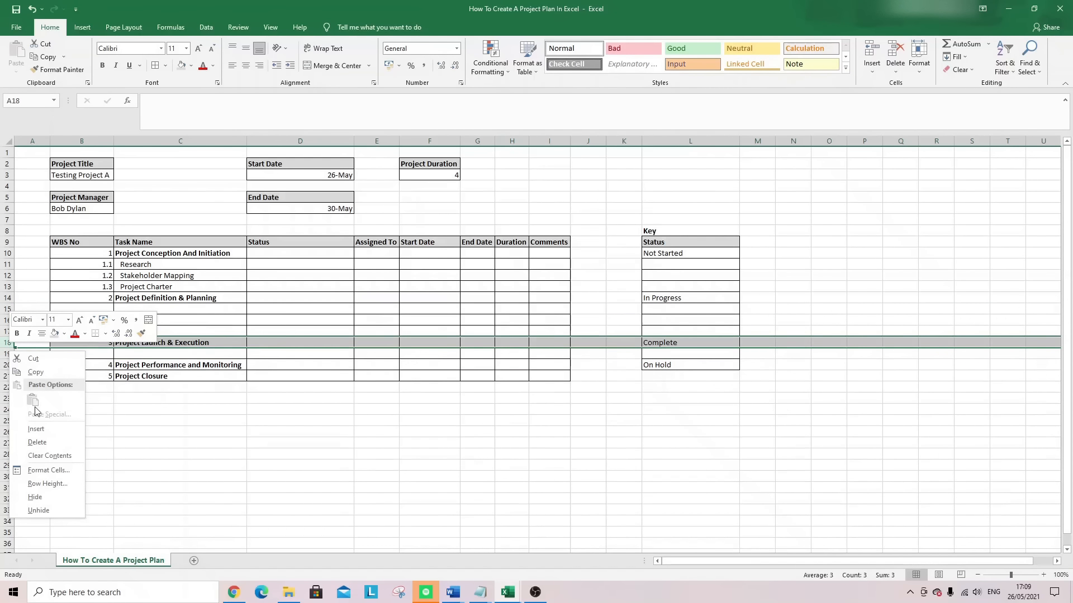
key(Escape)
right_click(6, 352)
click(39, 433)
right_click(7, 353)
click(42, 428)
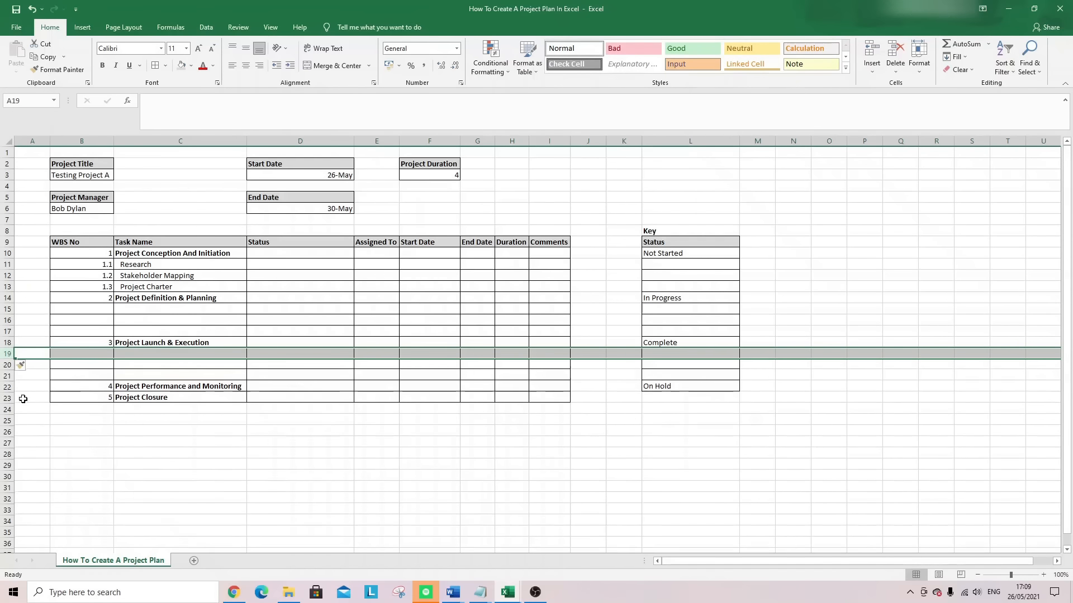
Insert three blank rows between "Project Performance and Monitoring" and "Project Closure"
right_click(8, 399)
click(38, 476)
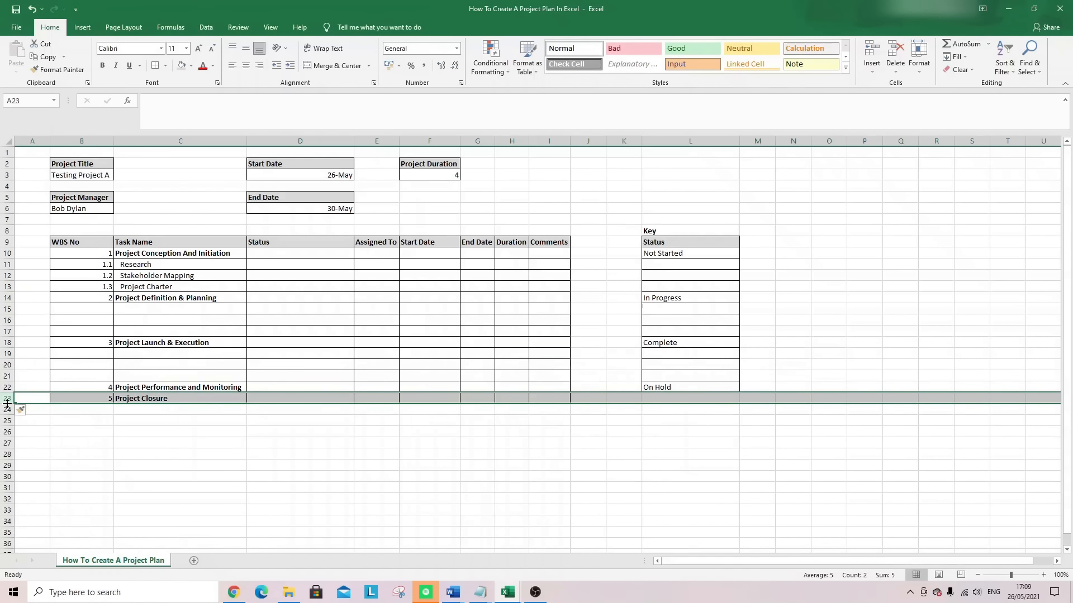
right_click(8, 398)
key(Escape)
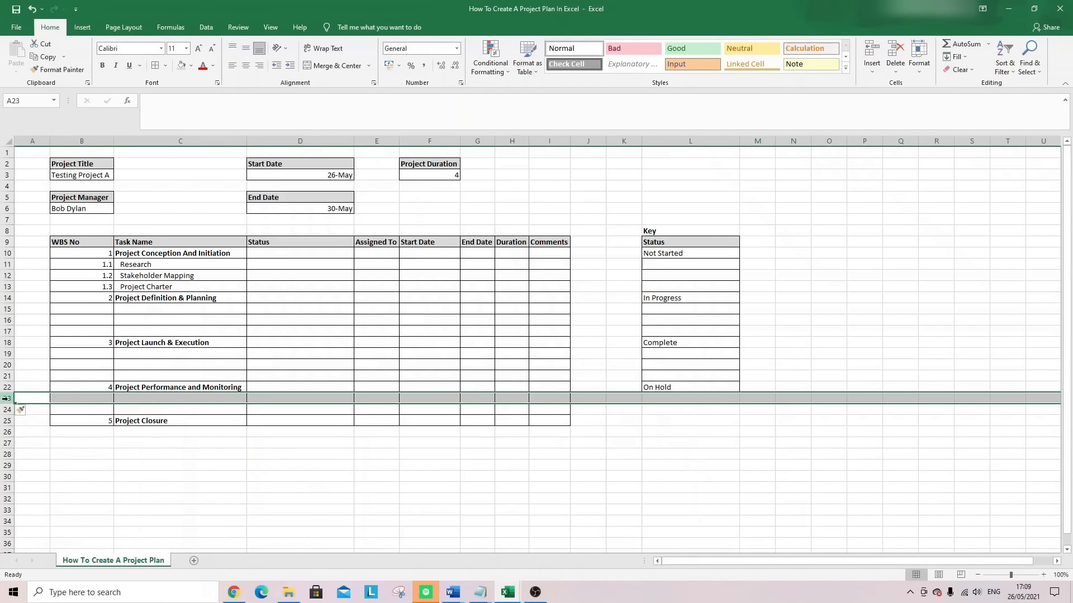
right_click(7, 398)
click(38, 476)
Number the three blank rows under "Project Definition & Planning" 2.1, 2.2 and 2.3 in B15:B17
click(102, 311)
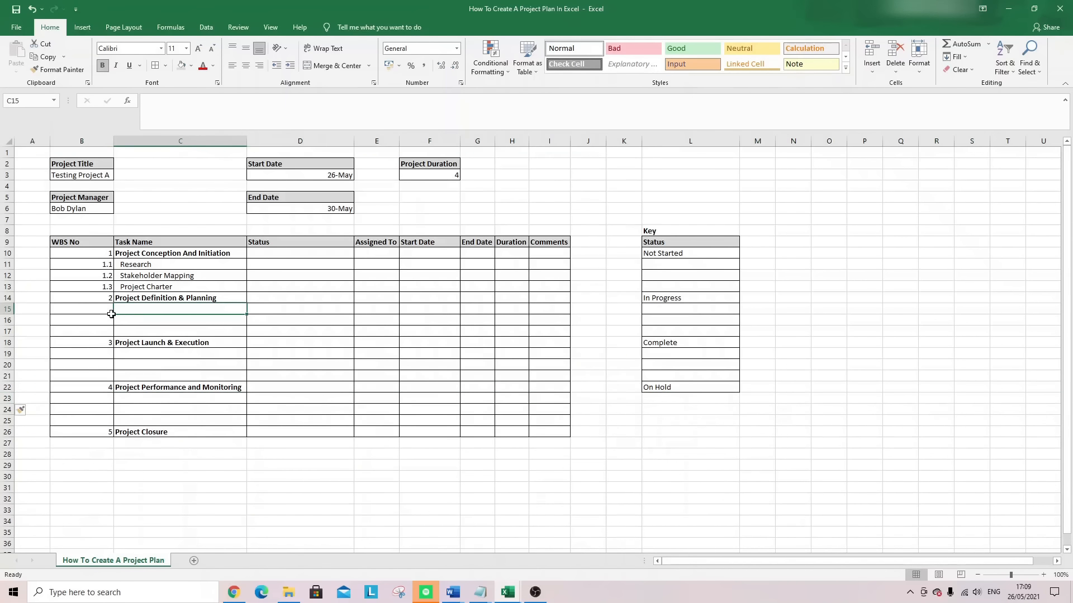
text(2.1)
key(Return)
text(2)
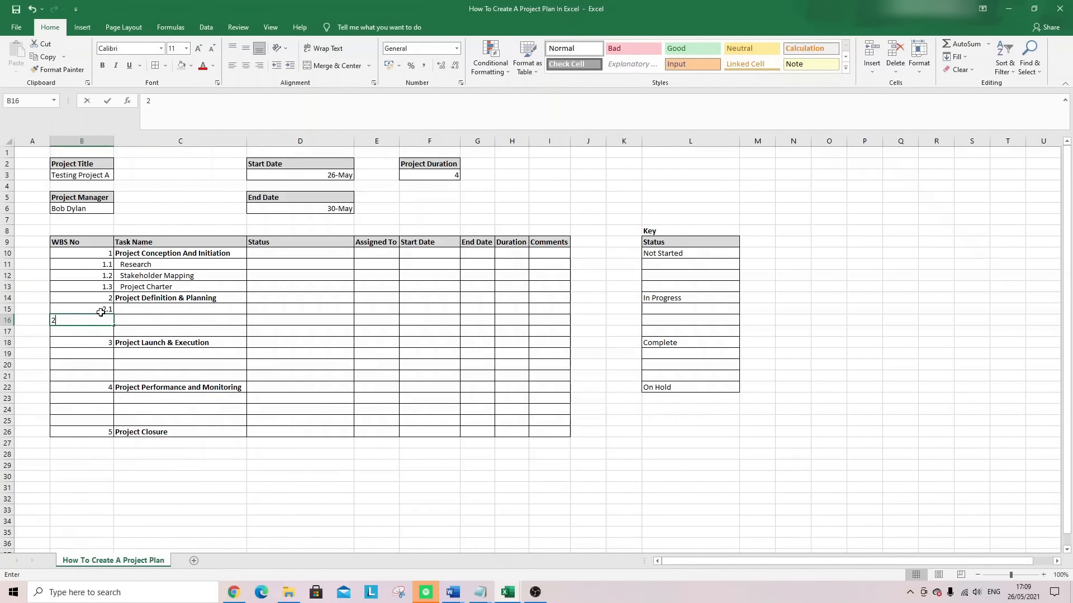
text(.2)
key(Return)
text(2.3)
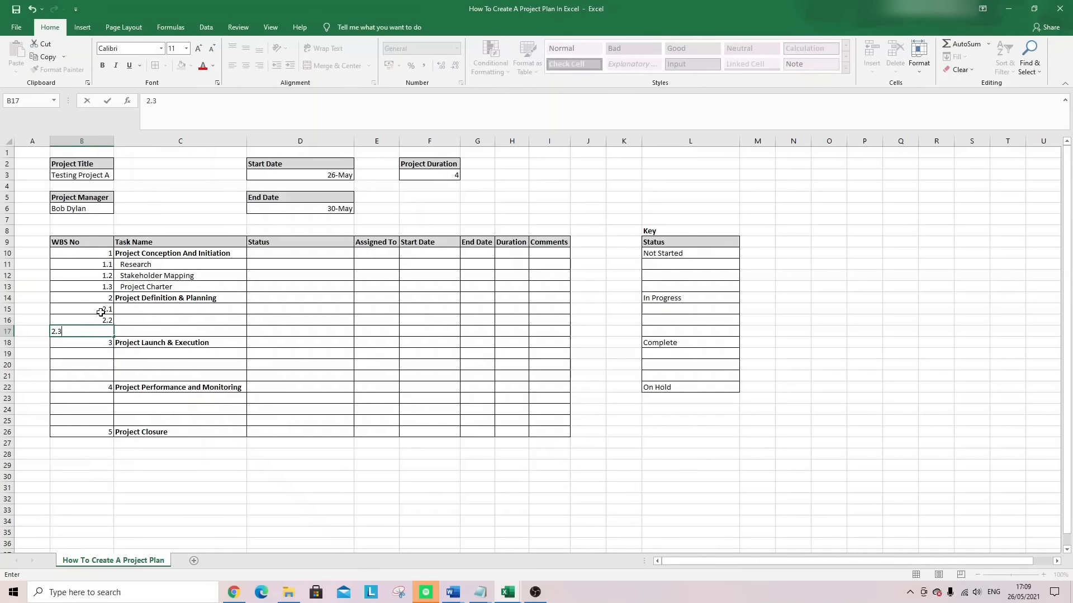
key(Return)
Number the three rows under "Project Launch & Execution" 3.1, 3.2 and 3.3 in B19:B21
key(Return)
text(3.1)
key(Return)
text(3.2)
key(Return)
text(3.3)
key(Return)
Number the three rows under "Project Performance and Monitoring" 4.1, 4.2 and 4.3 in B23:B25
key(Return)
text(4.1)
key(Return)
text(4.2)
key(Return)
text(4)
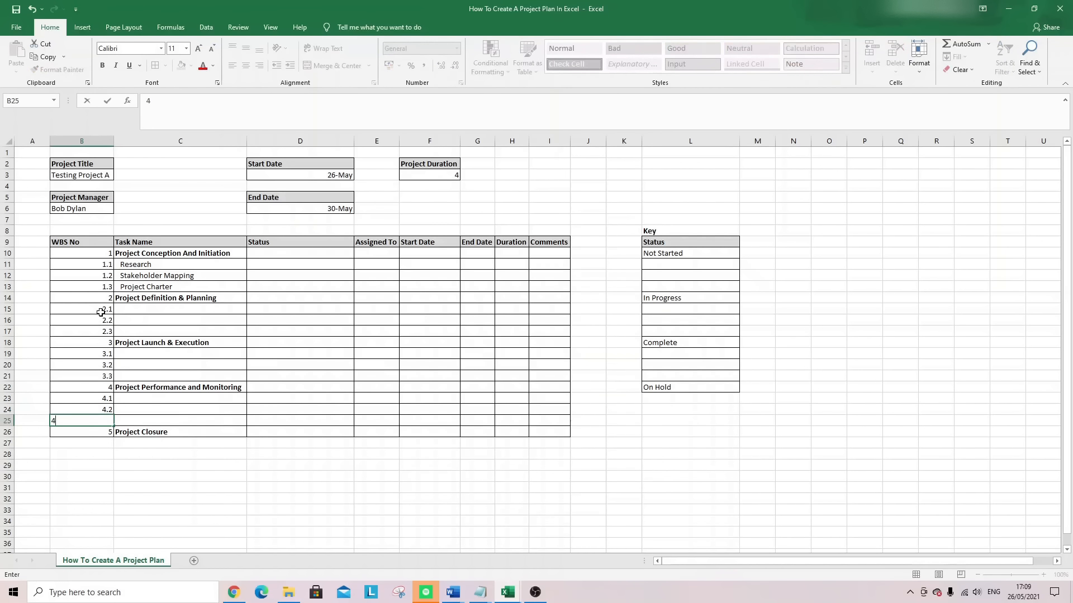
text(.3)
key(Return)
click(150, 301)
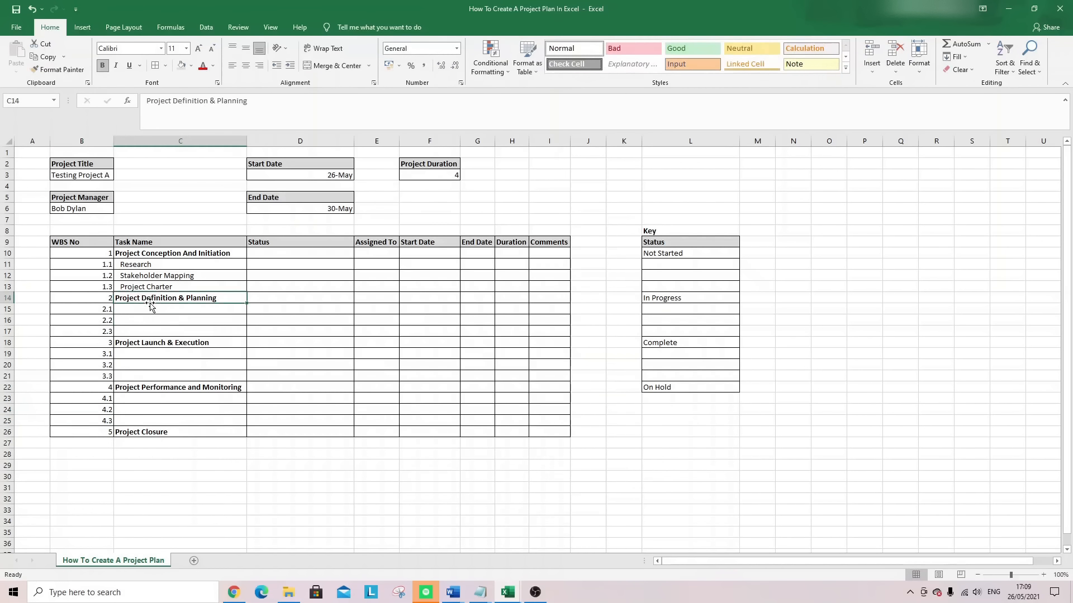
key(Down)
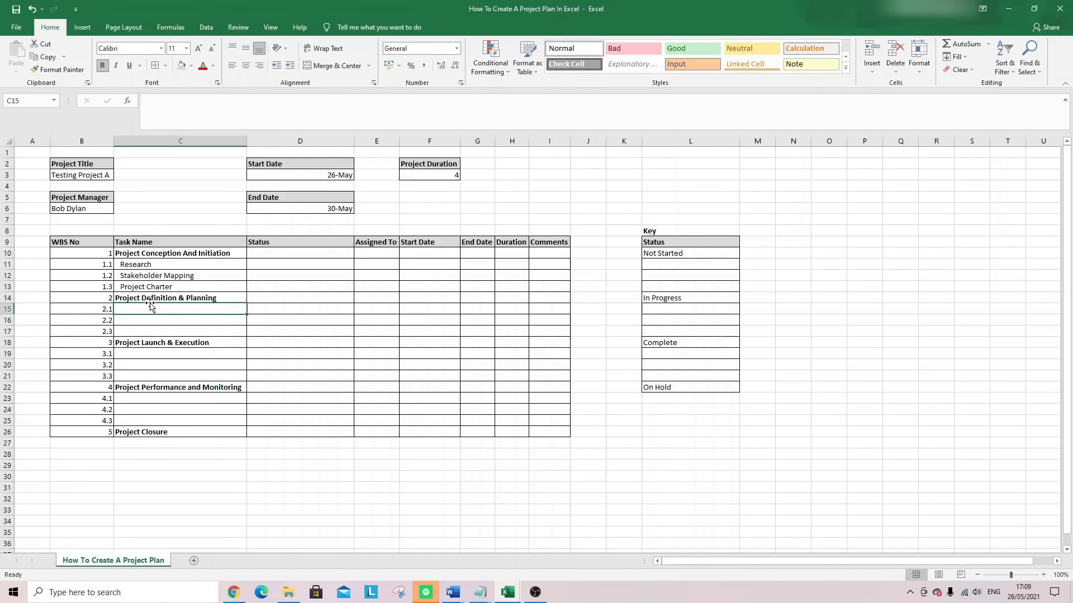
text(Scope and go)
key(BackSpace)
key(BackSpace)
key(BackSpace)
key(BackSpace)
key(BackSpace)
key(BackSpace)
key(BackSpace)
key(BackSpace)
key(BackSpace)
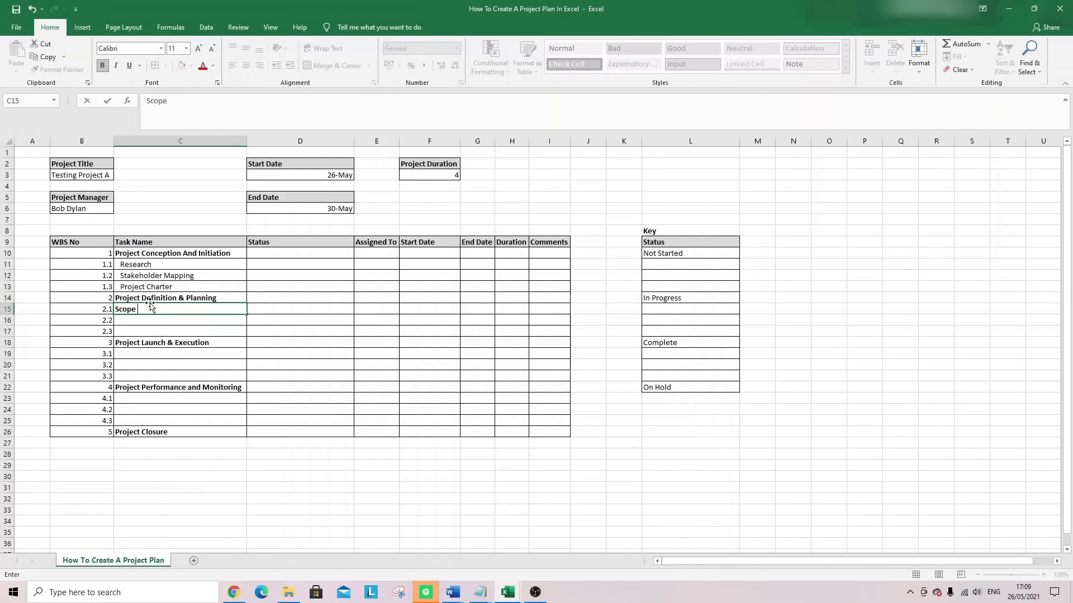
key(Return)
Enter the subtasks "Scope & Goal Setting", "Budget" and "Communication Plan" in C15:C17
click(150, 305)
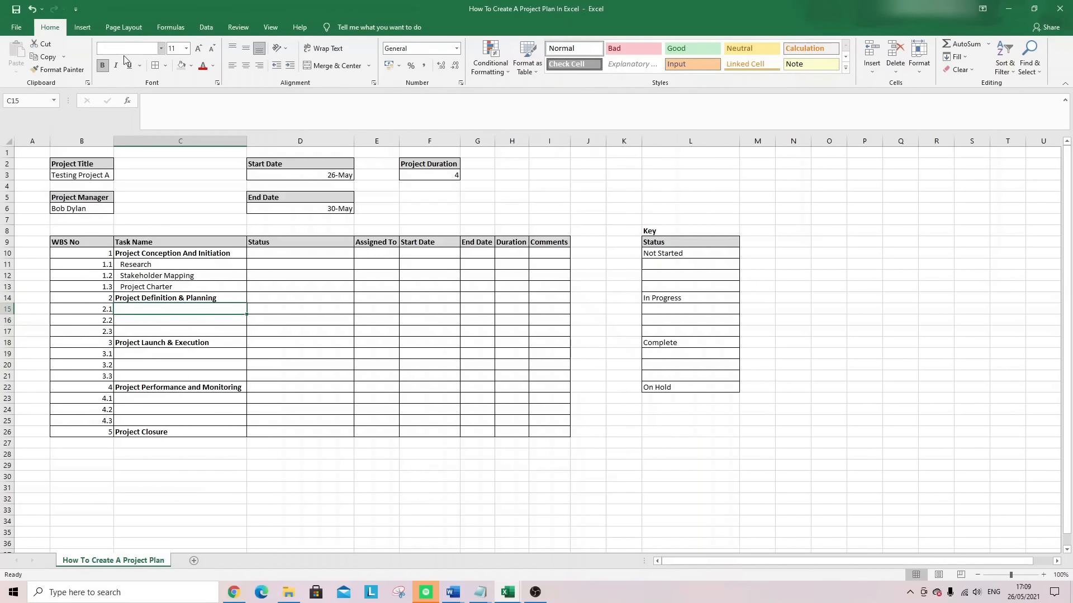
text(Scope)
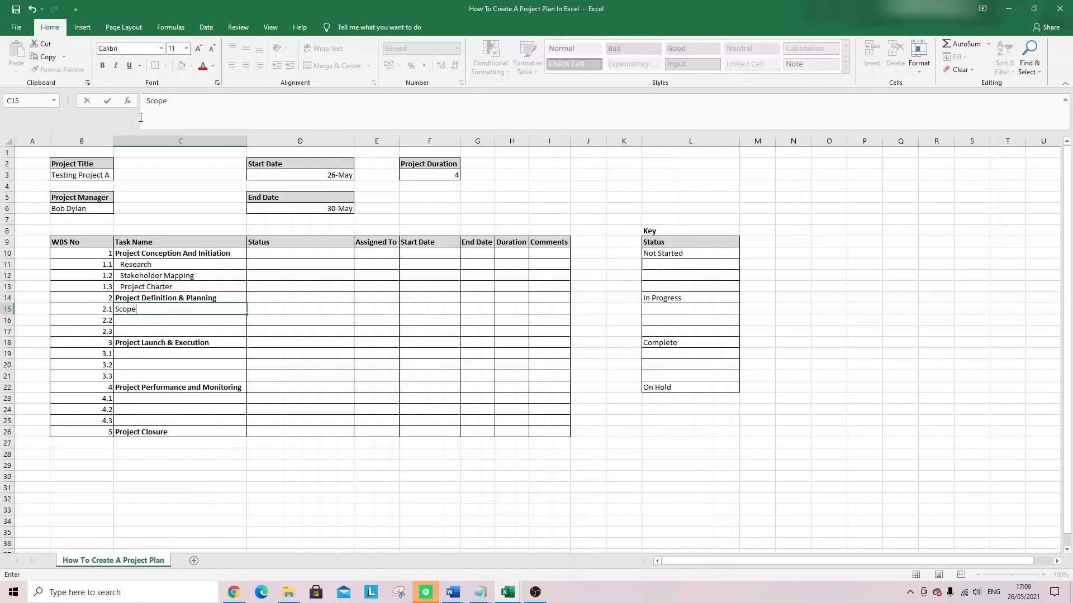
text( & Goal Setting)
key(Return)
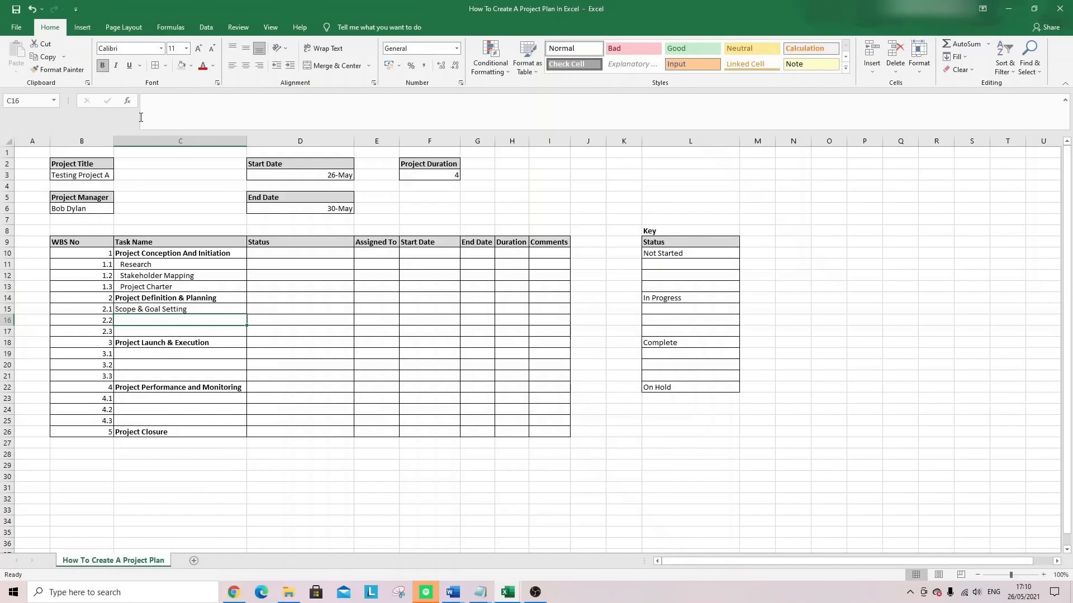
text(Budget)
key(Return)
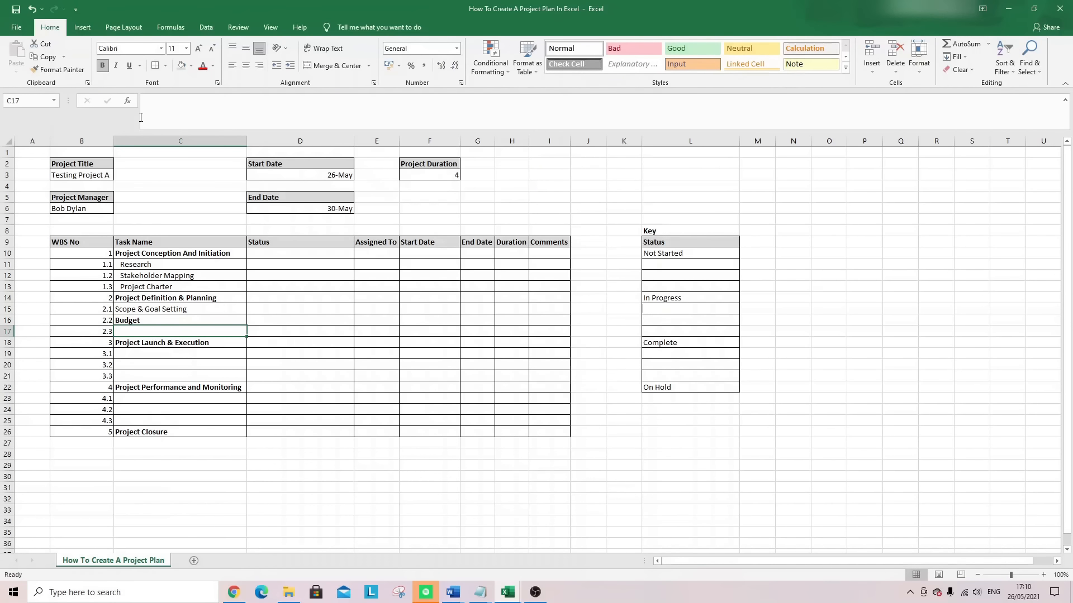
text(Communication Plan)
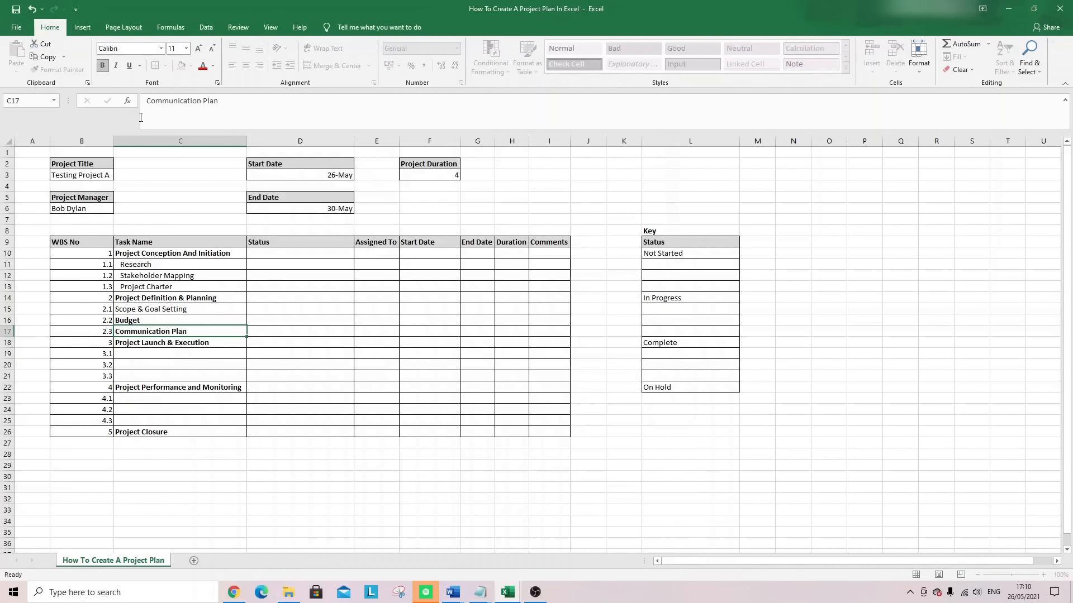
key(Return)
Remove the bold from the three subtasks in C15:C17 and indent them one level
drag(128, 310, 139, 331)
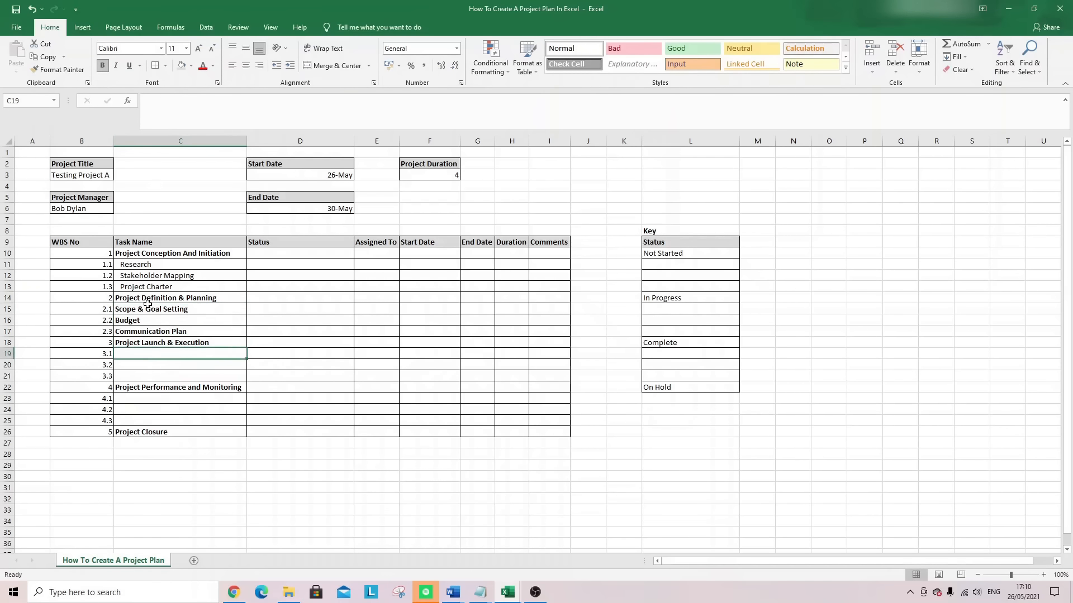
drag(144, 332, 144, 310)
click(102, 65)
click(291, 66)
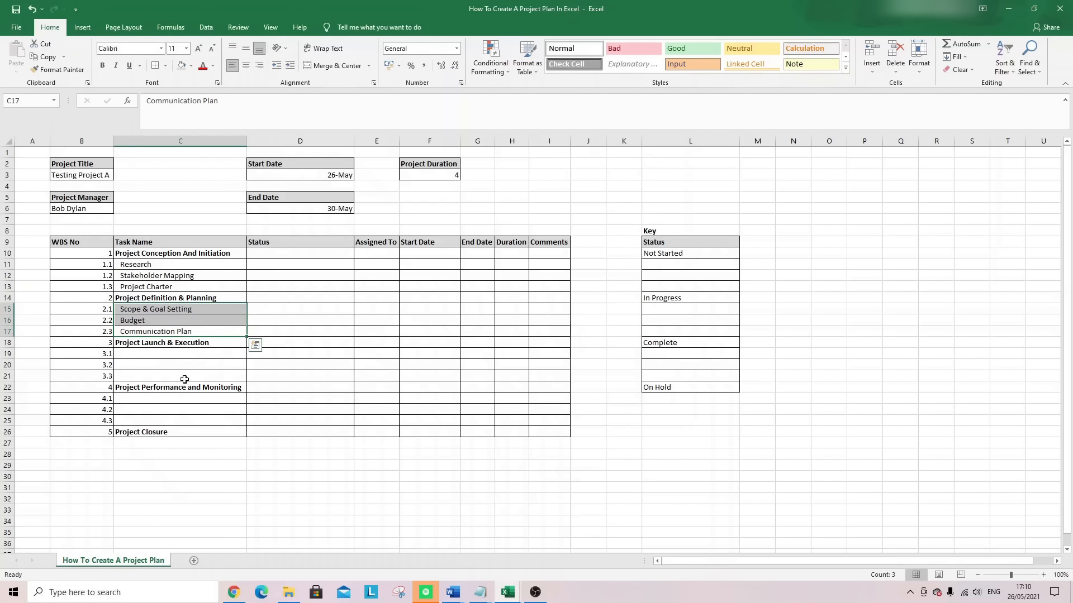
Enter the subtasks "Status and Tracking" and "KPIs" in C19:C20 without bold
click(151, 353)
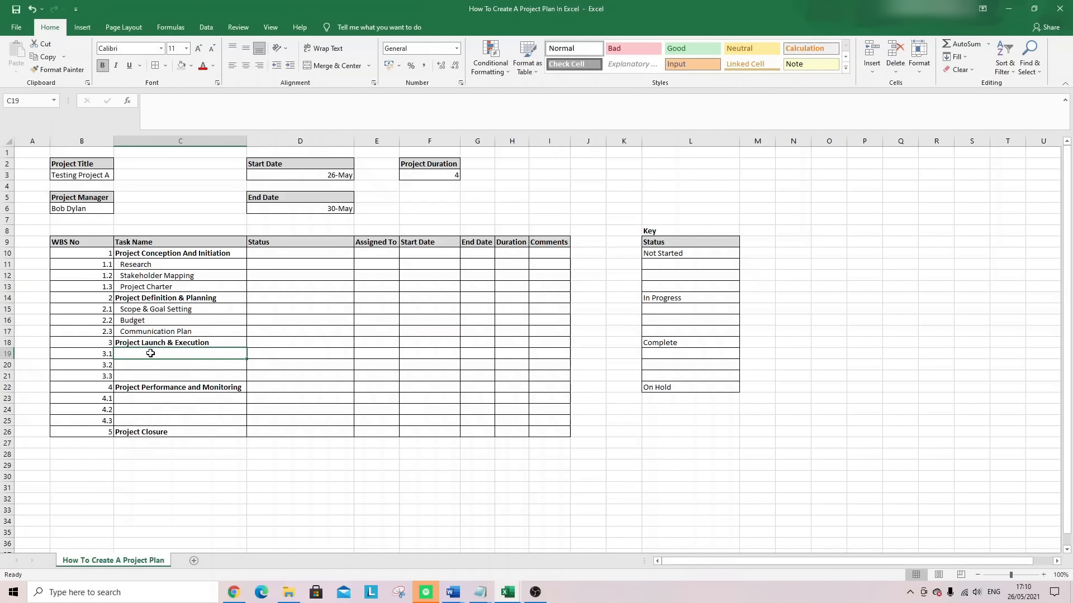
text(Status a)
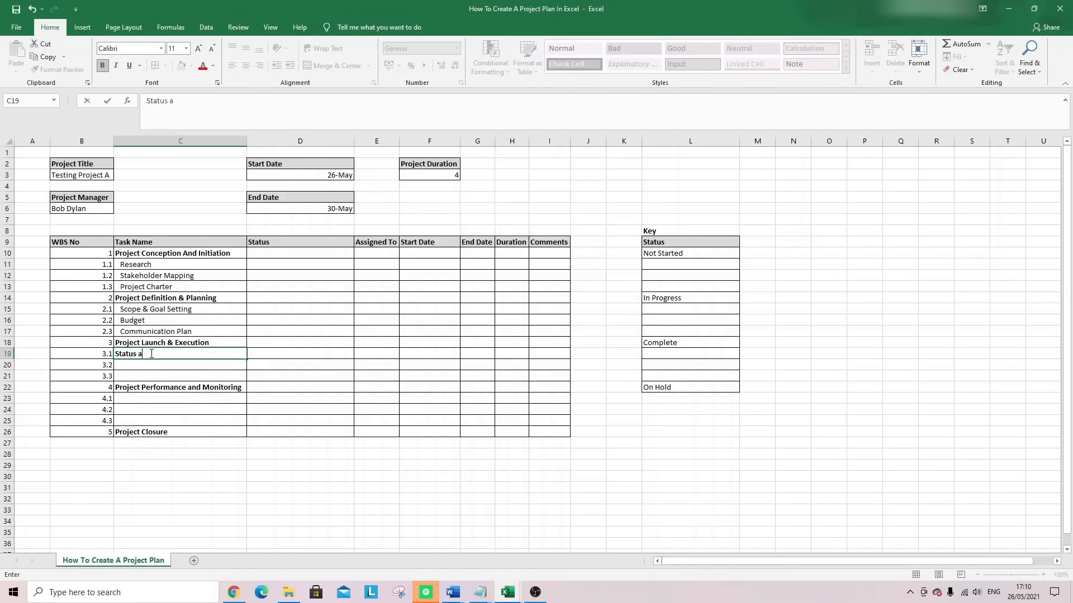
text(nd Tracking)
key(Return)
text(KPI)
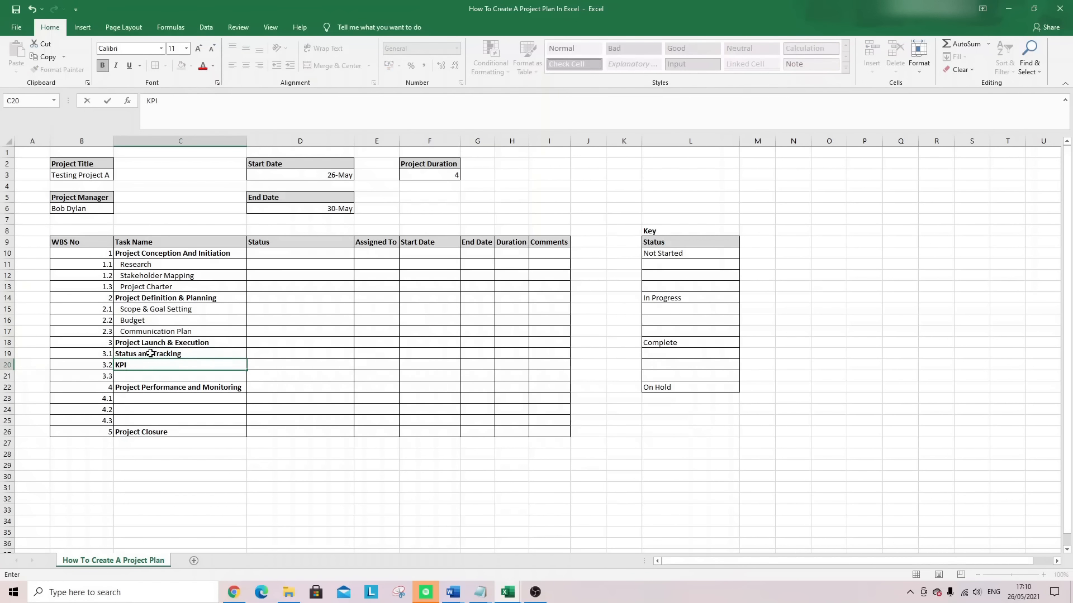
text(s)
key(Return)
drag(138, 351, 138, 362)
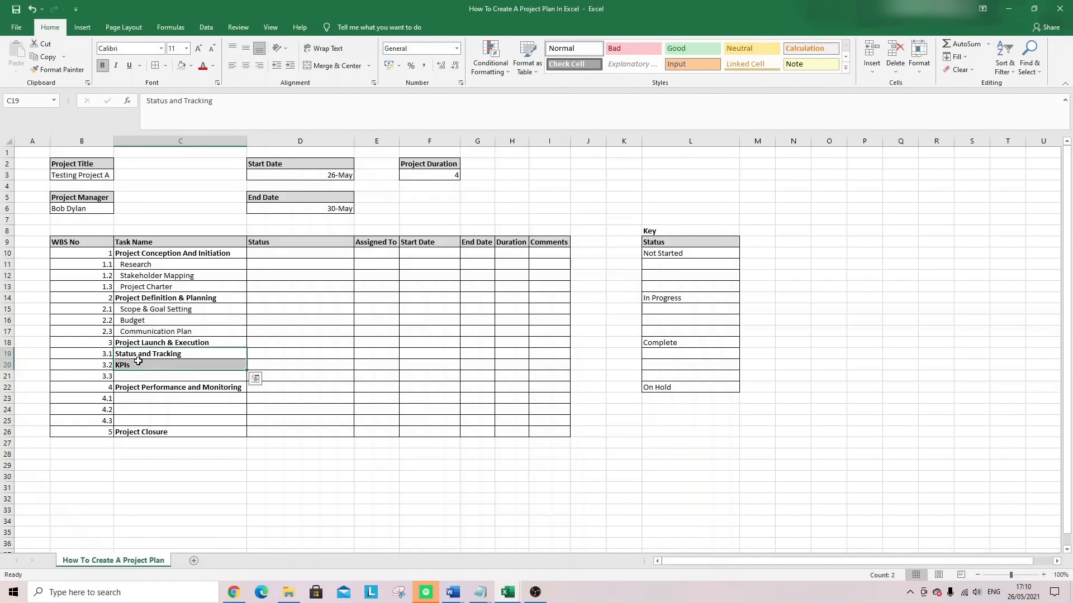
Insert two blank rows below "KPIs", above the row numbered 3.3
right_click(8, 378)
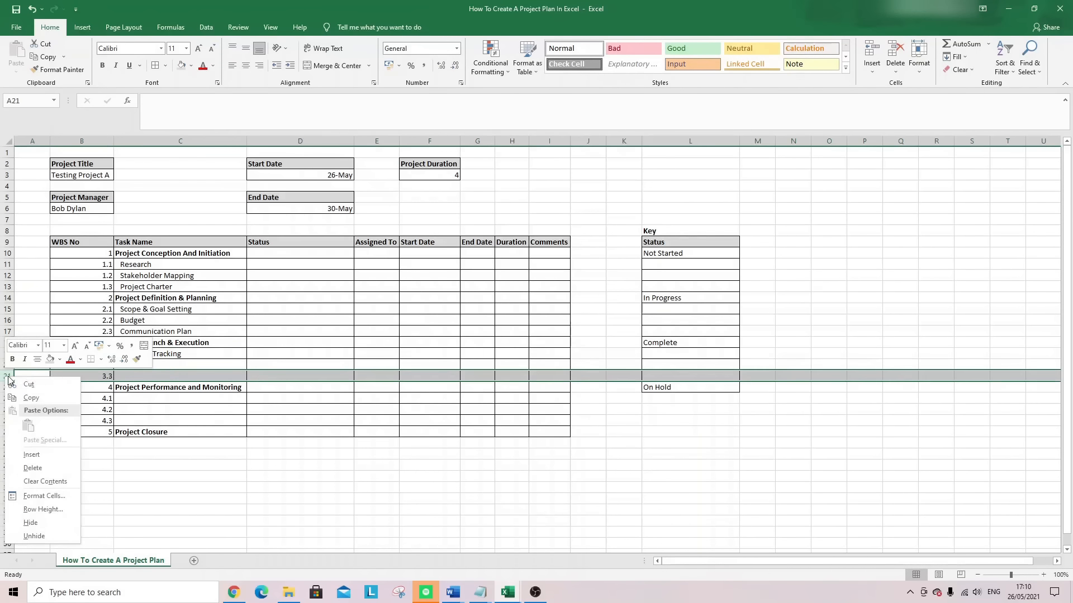
click(31, 454)
right_click(15, 377)
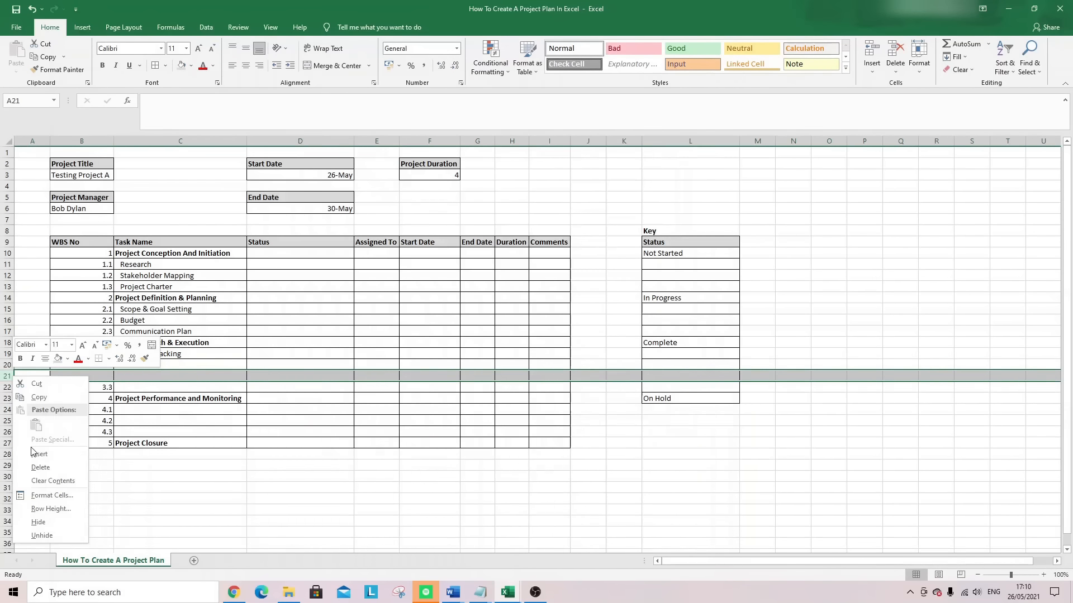
click(35, 454)
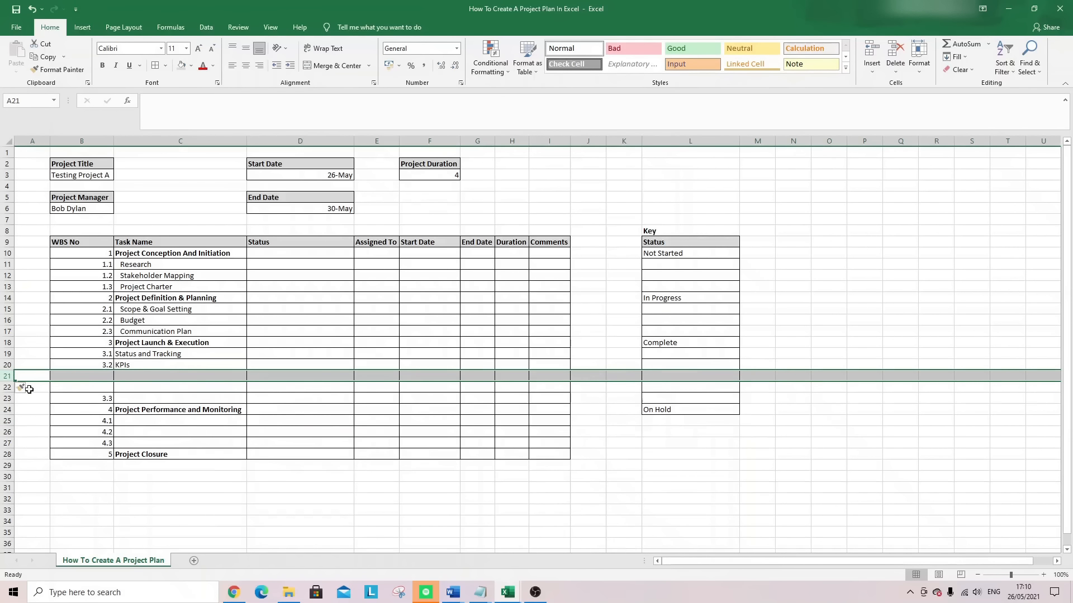
Enter "Monitoring" and "Forecasts" in C21:C22 and indent them one level
click(131, 373)
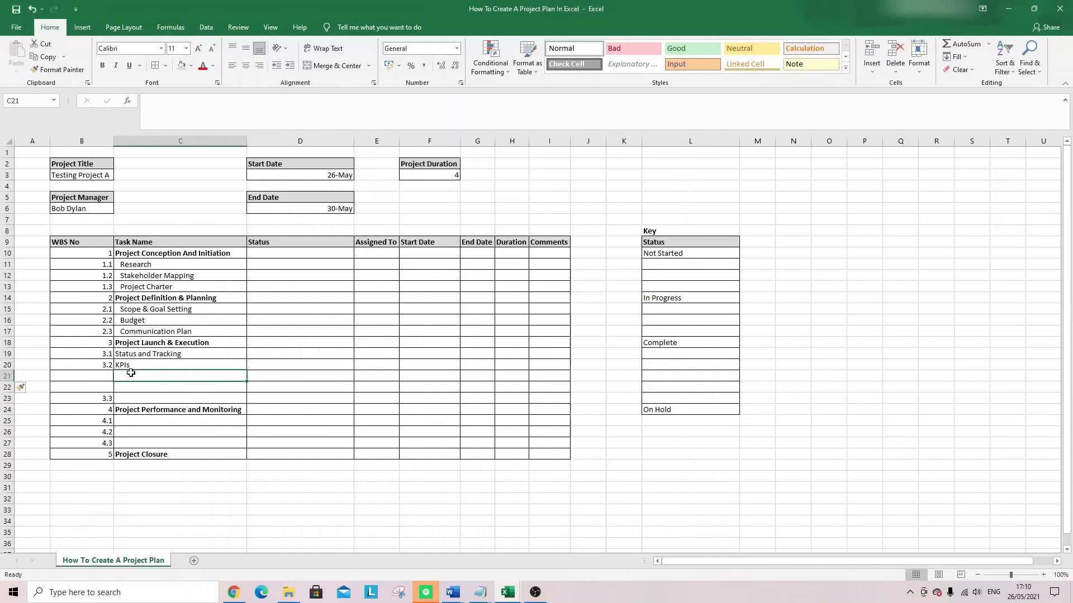
text(Monitoring)
key(Return)
text(Forecast)
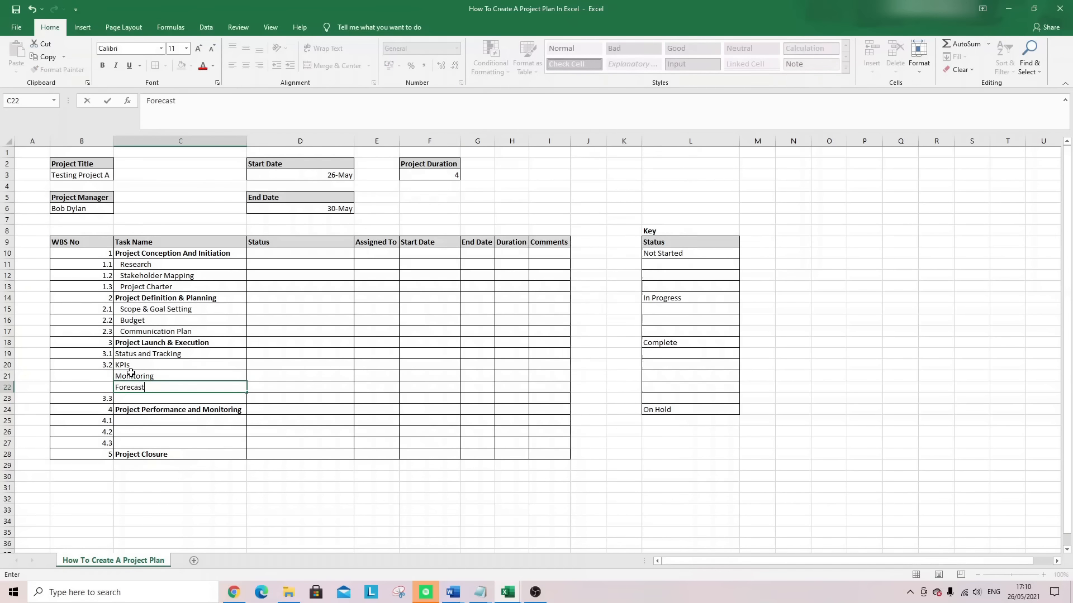
text(s)
key(Return)
drag(132, 372, 133, 387)
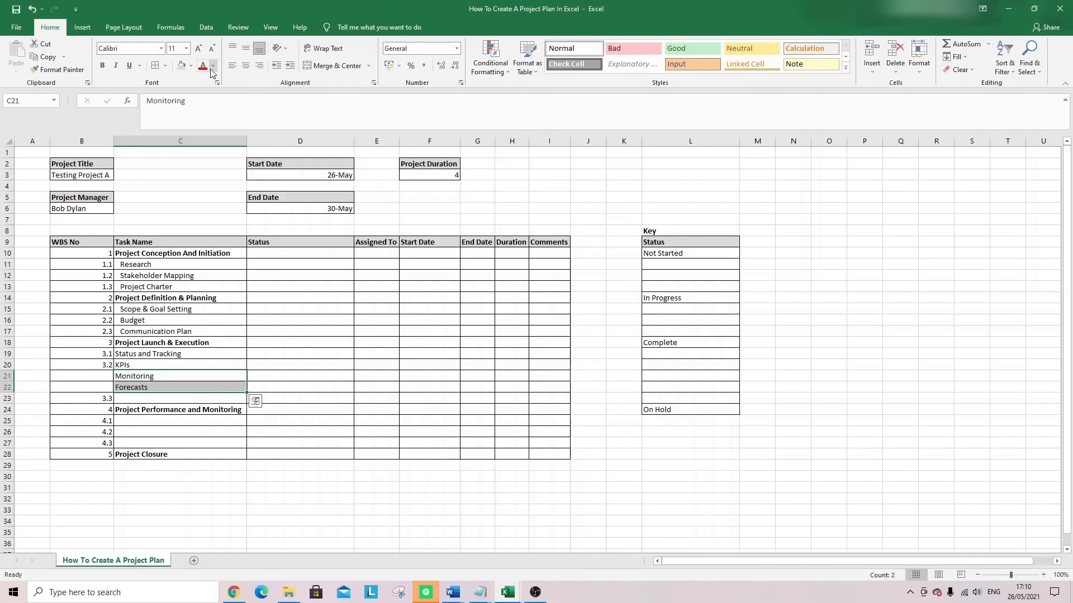
click(290, 65)
Number the "Monitoring" and "Forecasts" rows 3.2.1 and 3.2.2 in B21:B22
click(100, 373)
text(3.2)
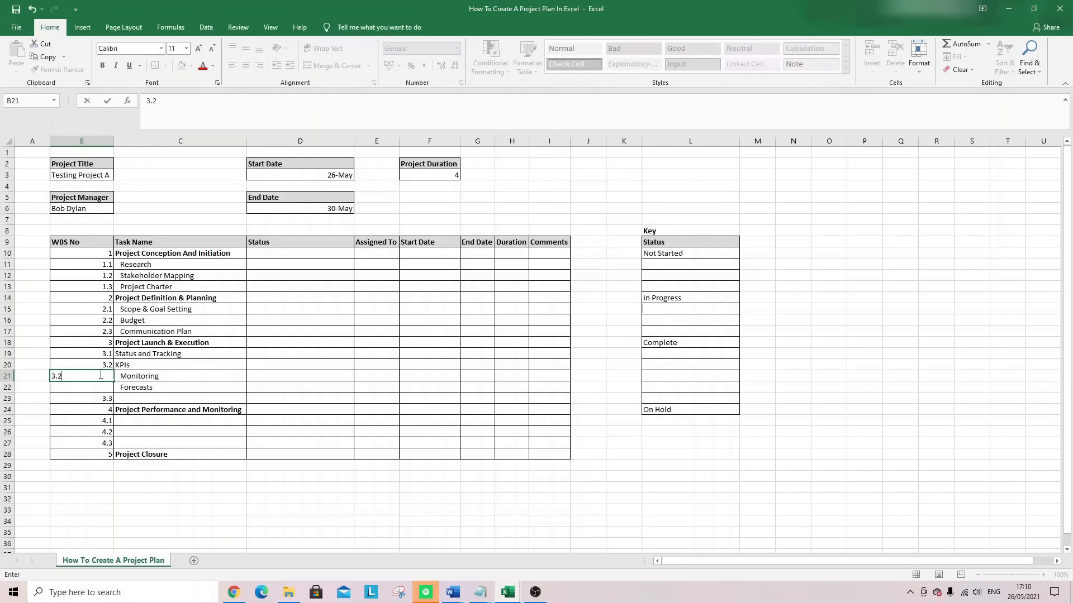
key(Return)
text(3.2.)
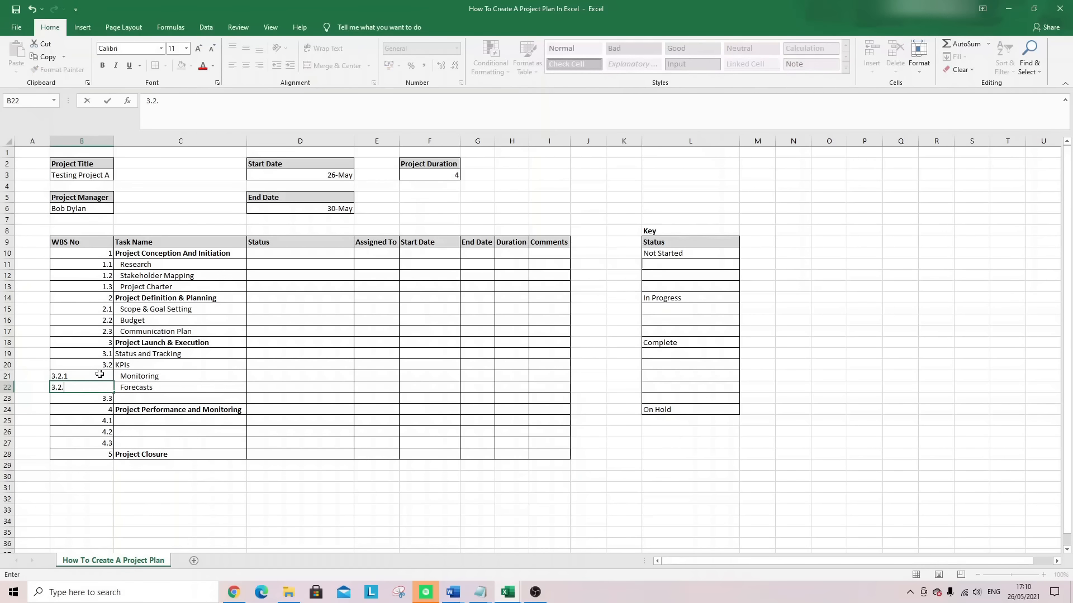
text(2)
key(Return)
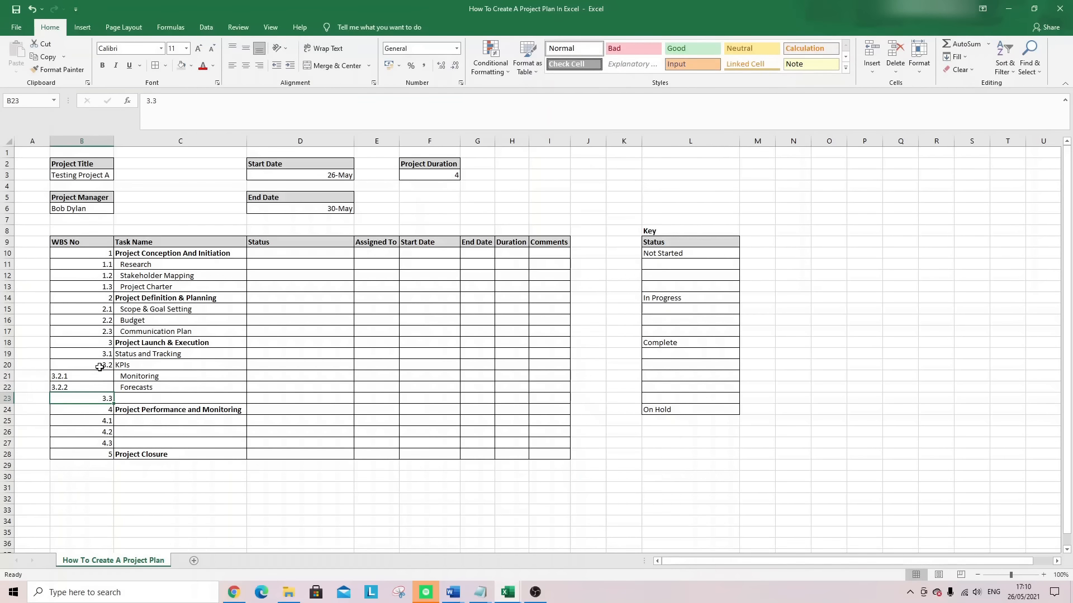
drag(100, 367, 99, 355)
click(77, 72)
mouse_move(90, 378)
mouse_down()
mouse_move(92, 389)
mouse_move(82, 385)
mouse_up()
click(88, 396)
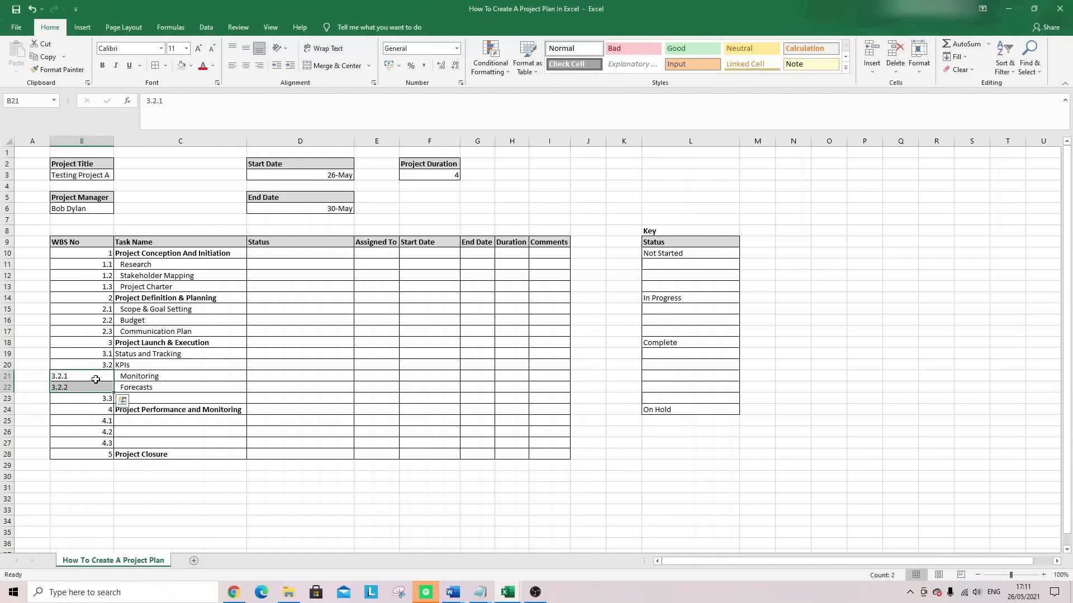
click(146, 376)
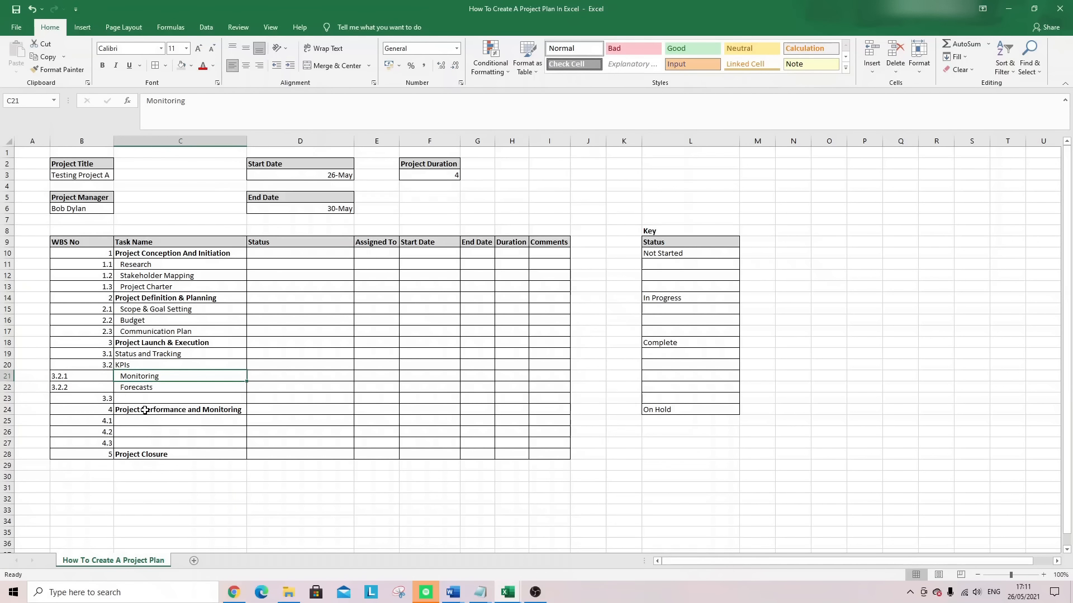
Enter "Project Updates" as task 3.3 in C23 and remove its bold
click(141, 400)
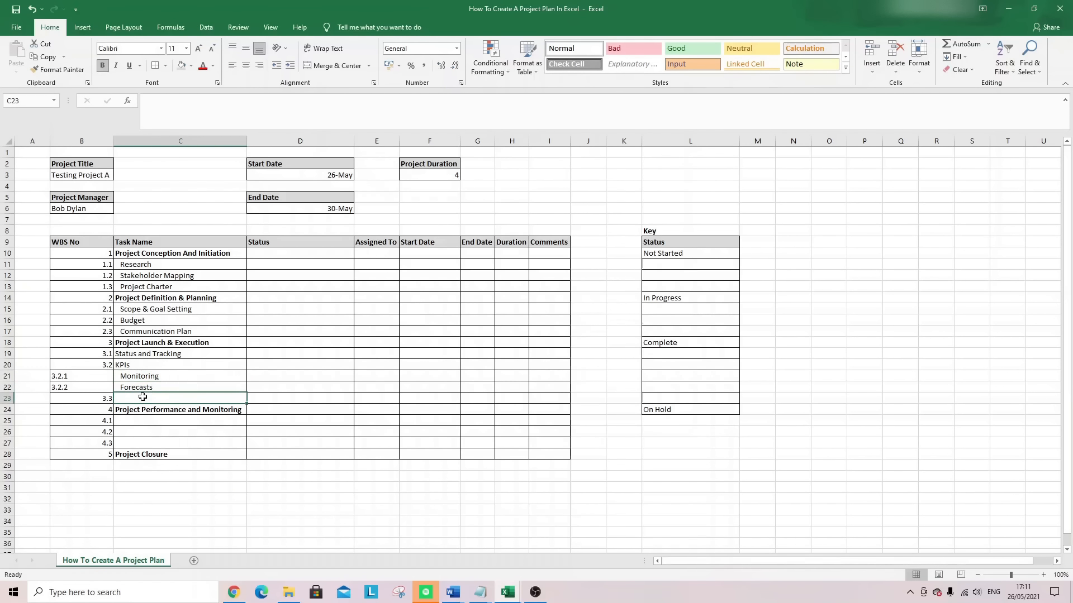
text(Project Updates])
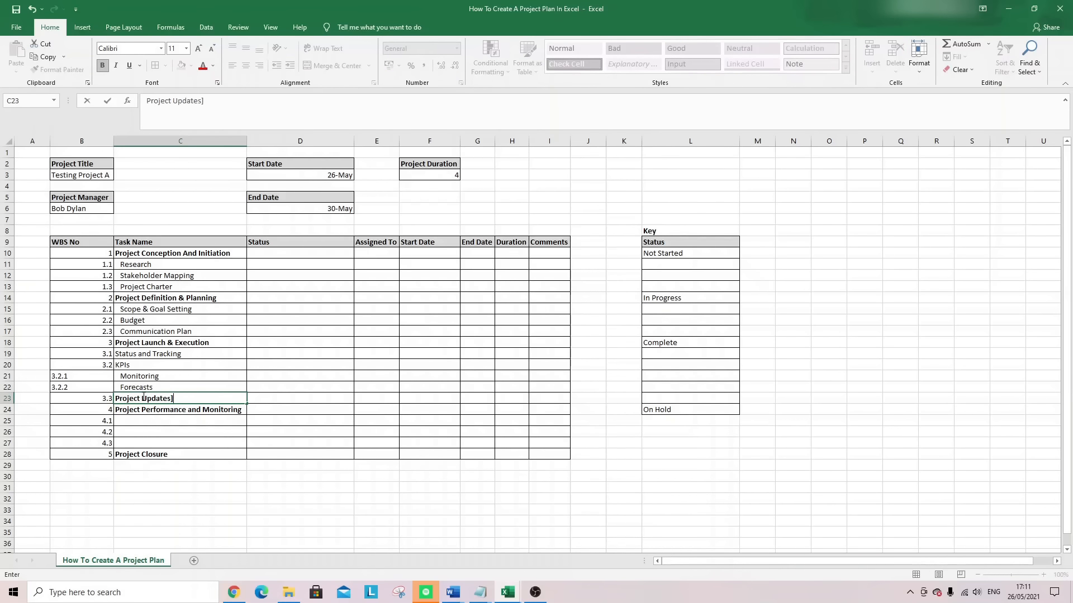
key(Return)
click(170, 400)
click(211, 107)
key(BackSpace)
key(Return)
key(Return)
key(Up)
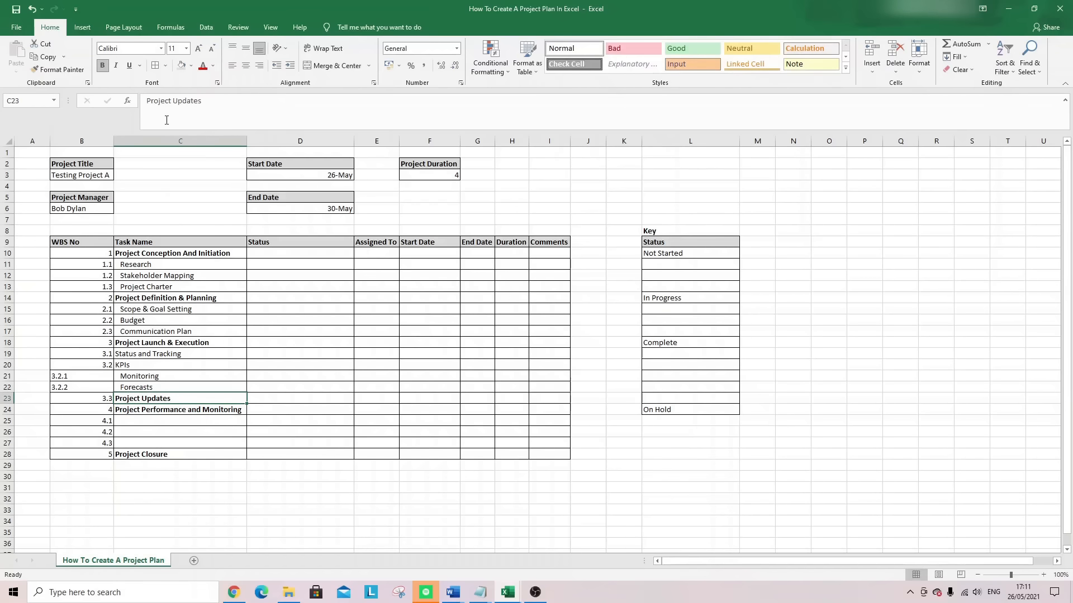
key(ctrl+b)
key(Up)
click(157, 379)
click(154, 399)
click(129, 380)
mouse_move(129, 381)
mouse_down()
mouse_move(130, 391)
mouse_move(132, 376)
mouse_up()
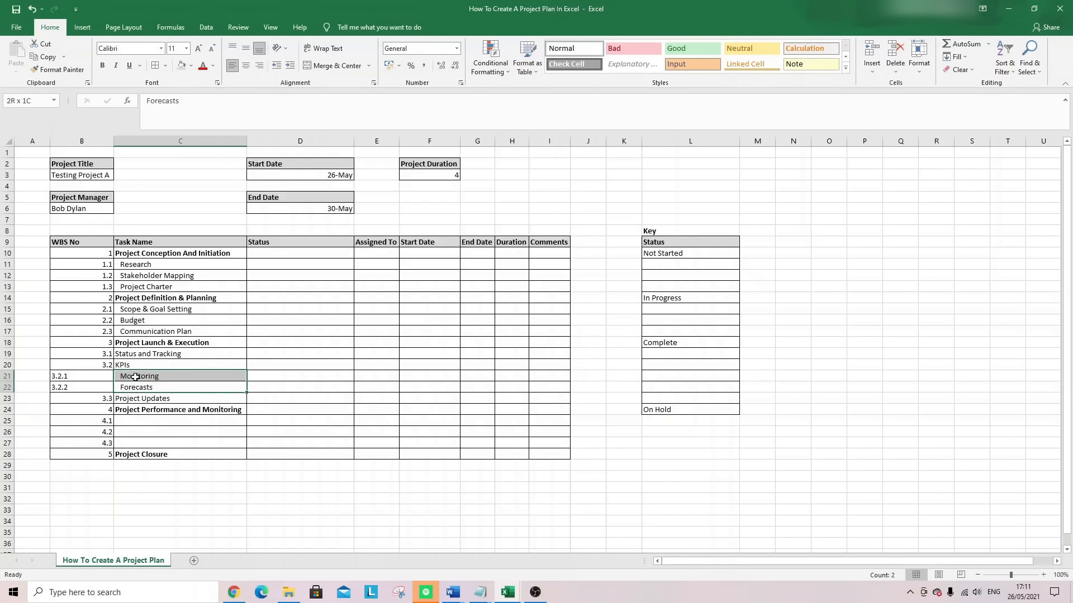
click(126, 367)
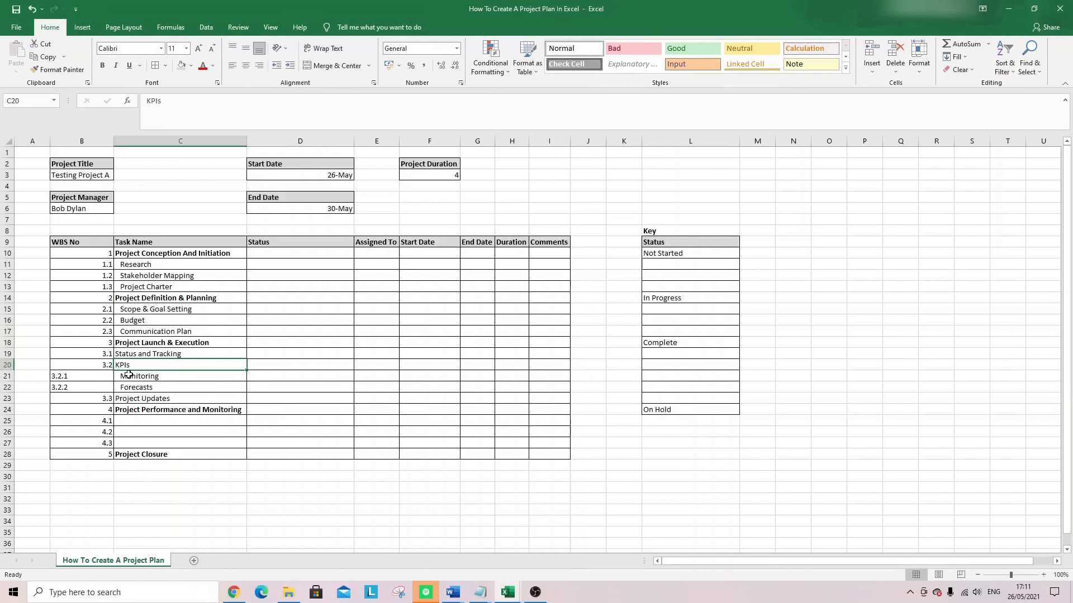
click(134, 343)
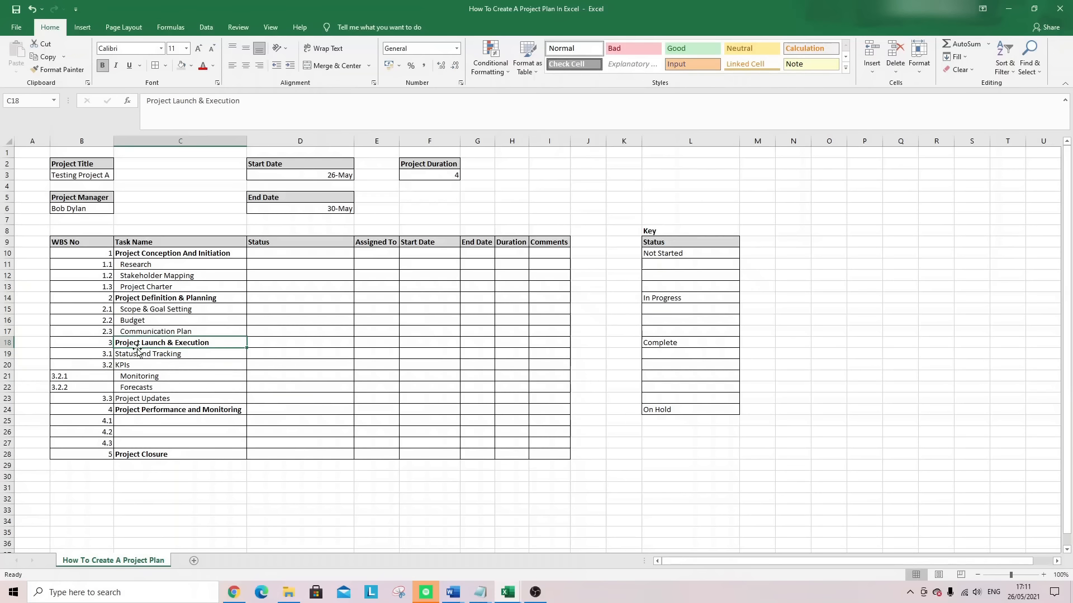
Enter "Project Objectives" and "Quality Deliverables" as tasks 4.1 and 4.2 in C25:C26
click(160, 420)
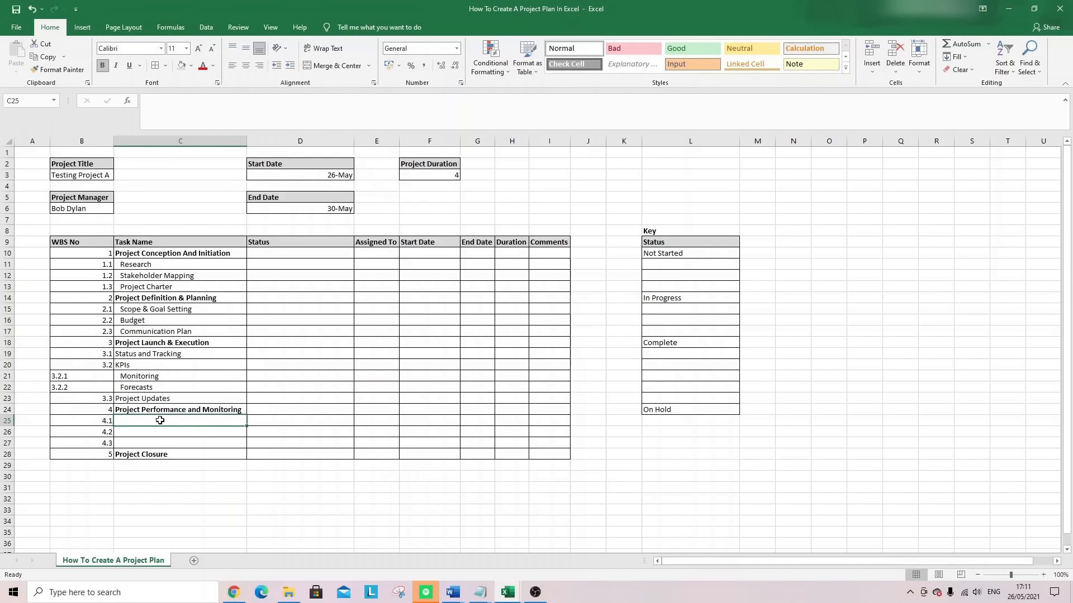
text(Project O)
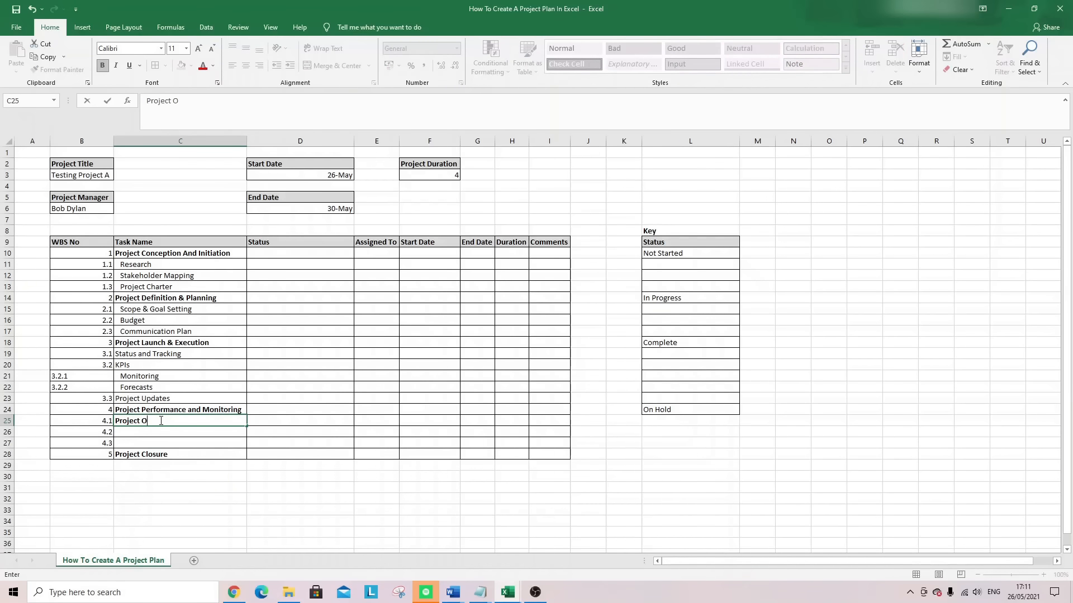
text(bjectives)
key(Return)
text(Quality Deliverables)
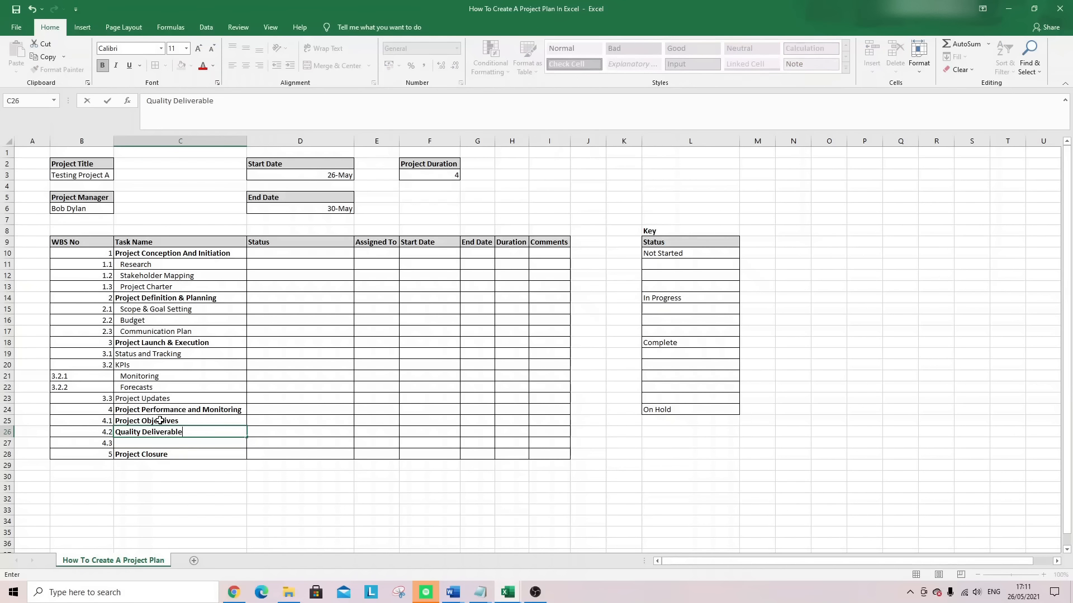
key(Return)
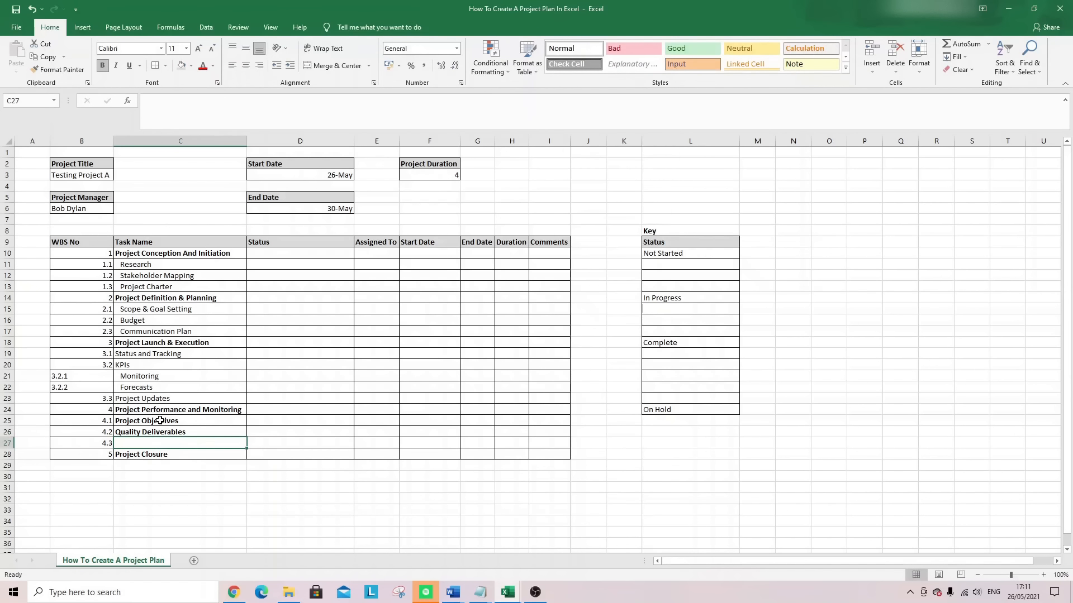
Enter "Effort and Cost Tracking" as task 4.3 in C27
text(Project Per)
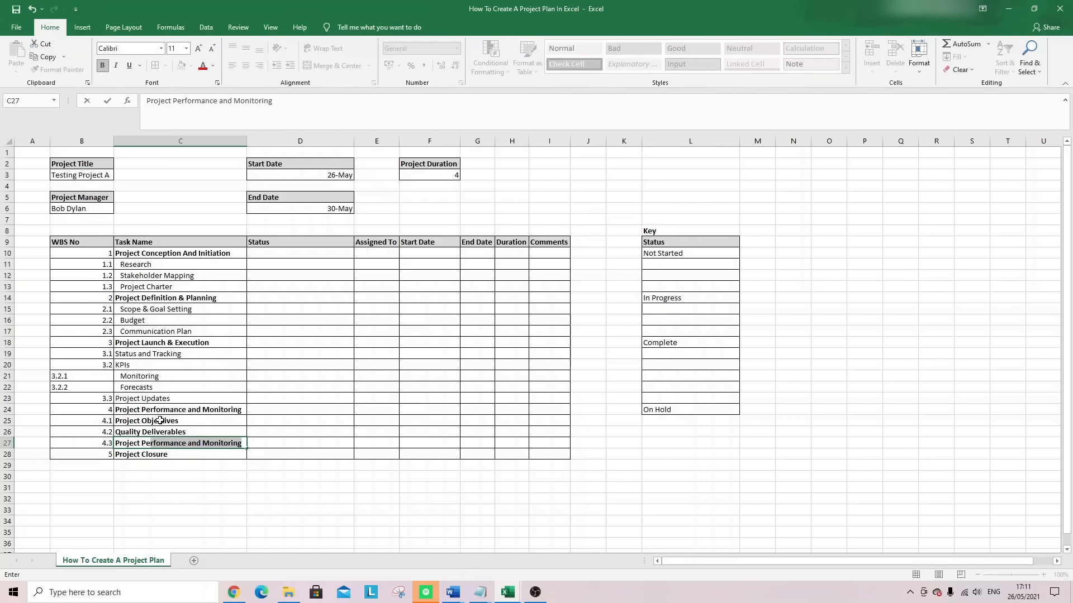
key(BackSpace)
key(BackSpace)
key(BackSpace)
key(BackSpace)
key(BackSpace)
key(BackSpace)
key(BackSpace)
key(BackSpace)
key(BackSpace)
key(BackSpace)
key(BackSpace)
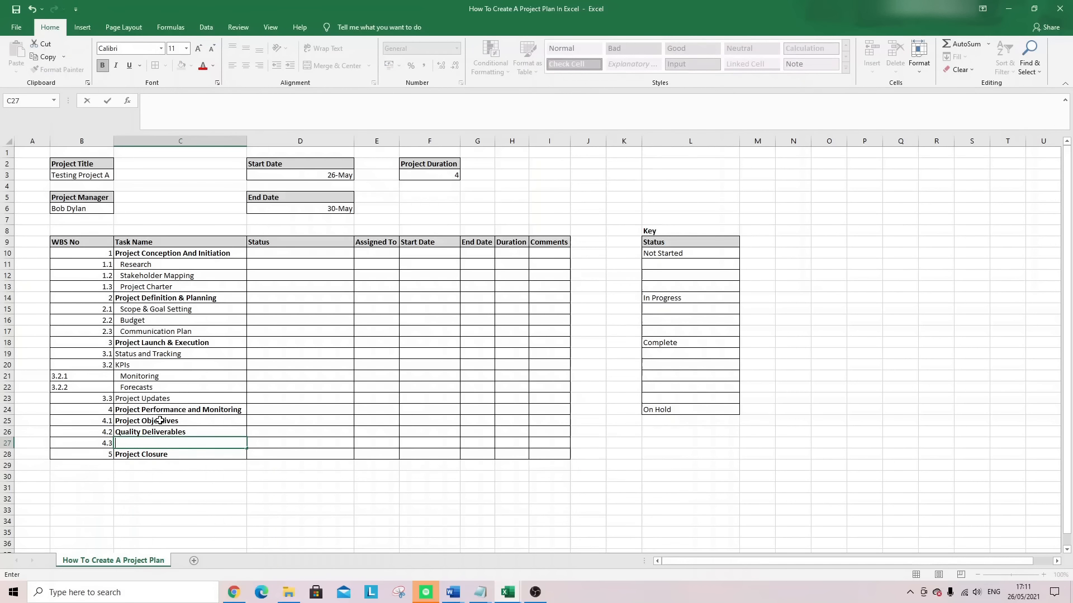
text(Effort and Cost Tracking)
key(Return)
Remove the bold from the three task names in C25:C27 and indent them one level
drag(159, 421, 162, 443)
click(102, 65)
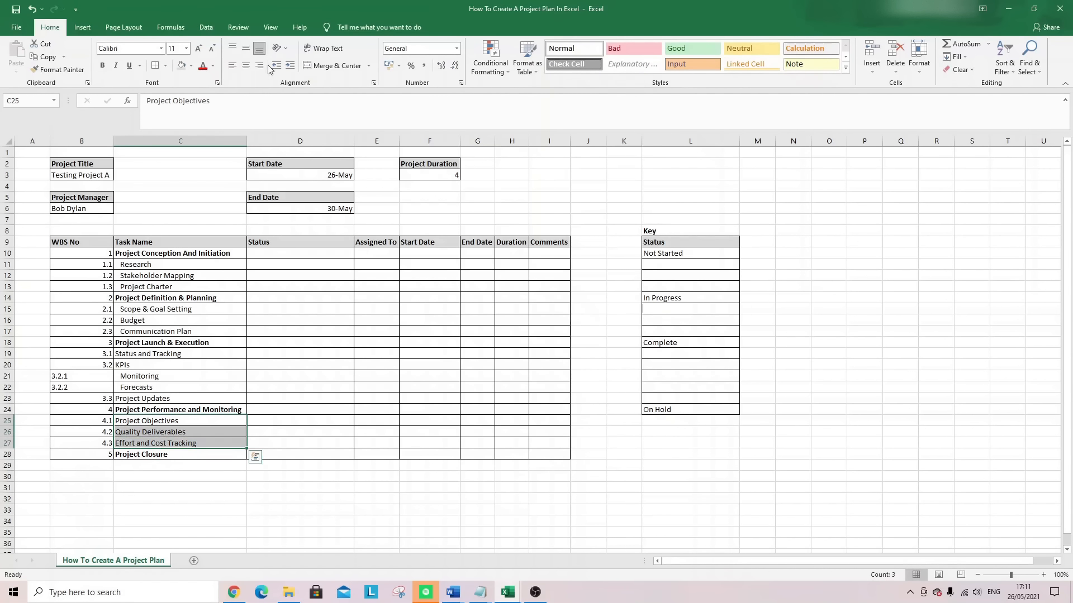
click(290, 67)
click(267, 349)
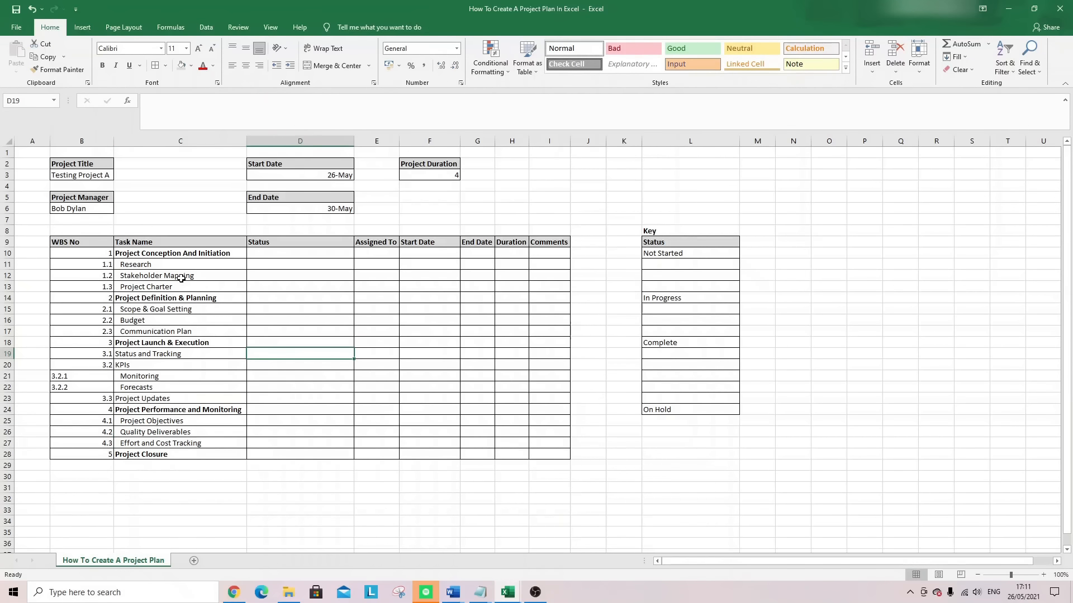
drag(81, 244, 532, 458)
click(480, 476)
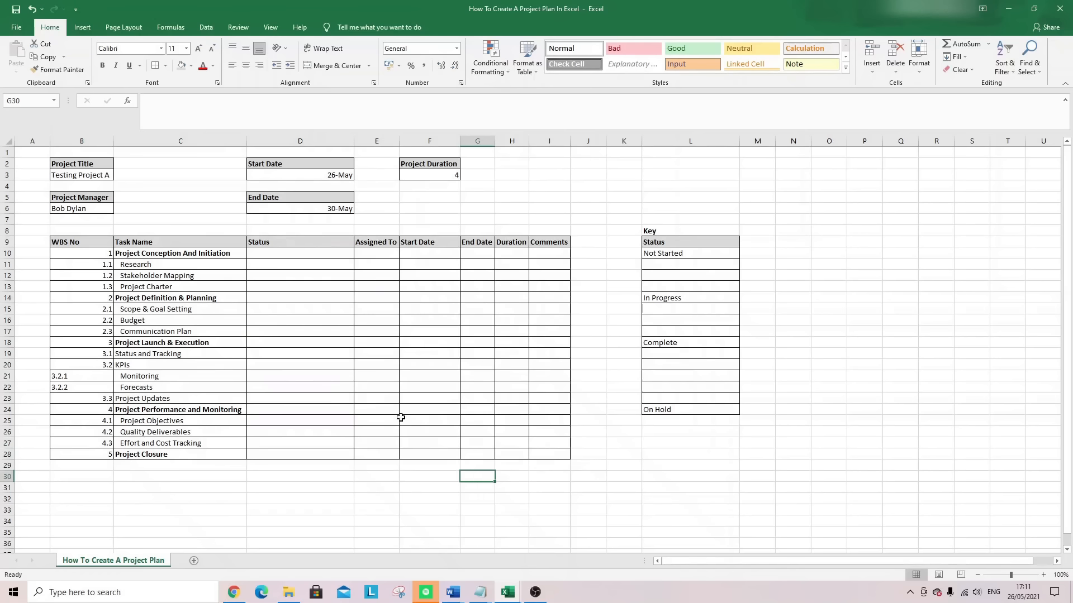
drag(284, 257, 307, 457)
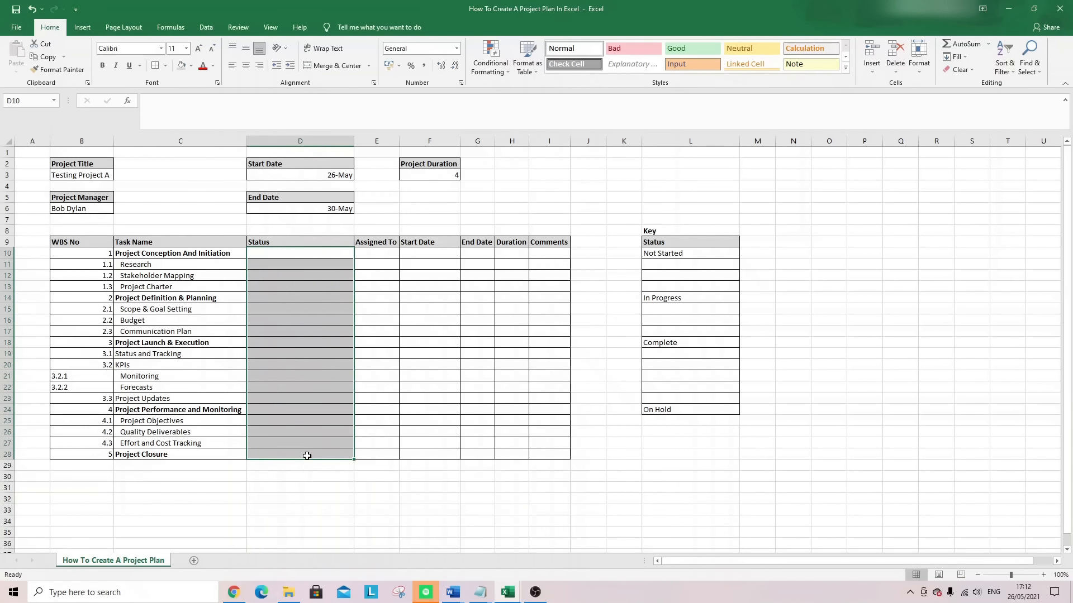
Move the In Progress, Complete and On Hold key entries up to L11:L13, directly below Not Started
drag(676, 230, 670, 277)
click(662, 299)
click(677, 346)
drag(677, 351, 673, 282)
drag(675, 400, 673, 285)
click(631, 312)
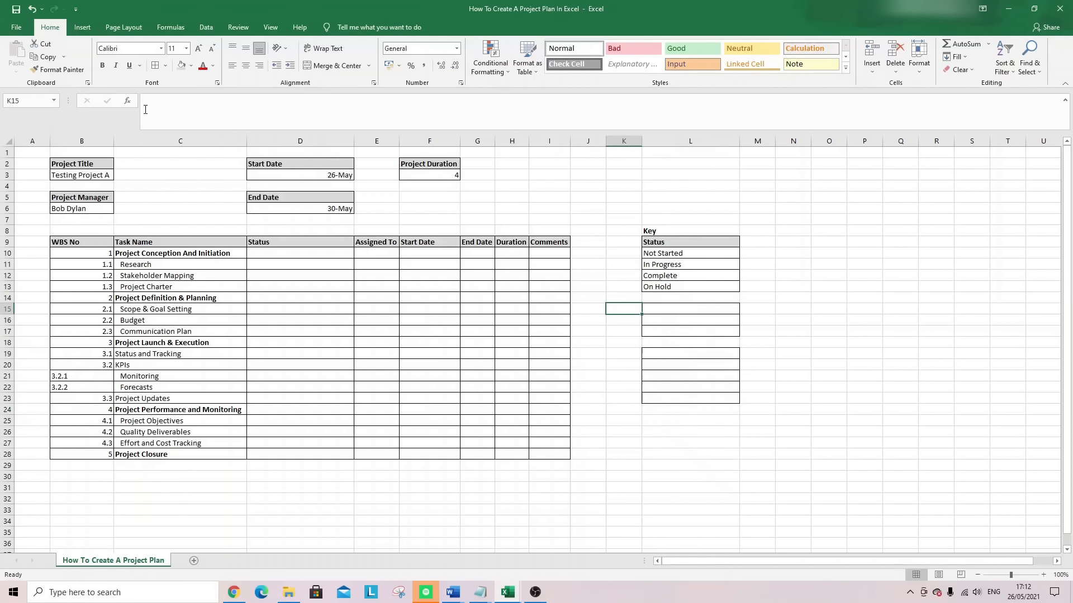
Clear the leftover borders below the status key in column L by copying a blank cell's formatting over them
click(56, 70)
drag(652, 304, 647, 412)
click(615, 364)
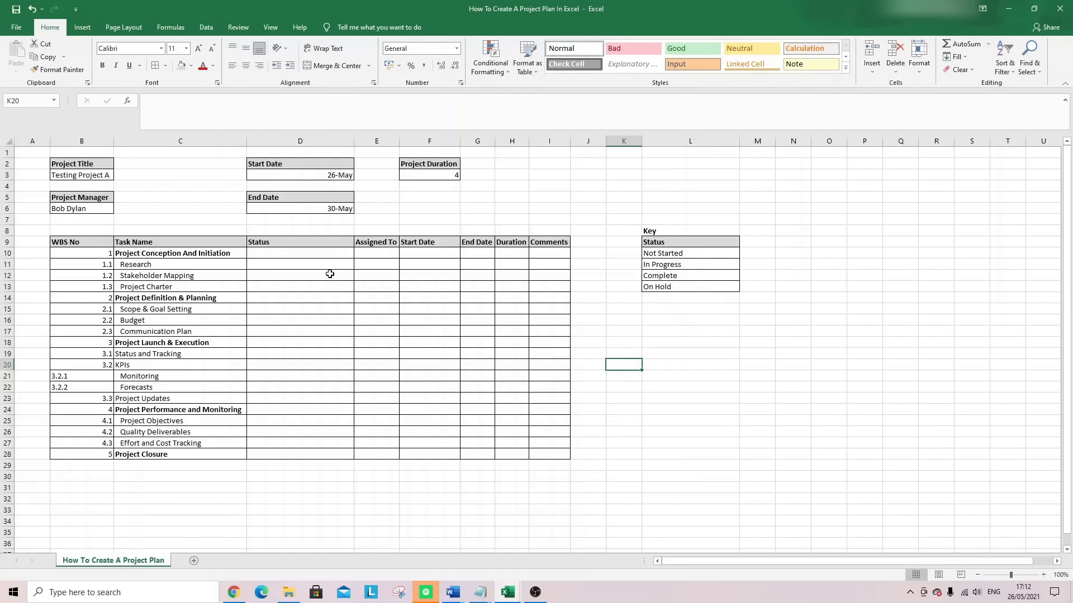
Apply list data validation to the Status cells D10:D28, using the key entries L10:L13 as the source
click(304, 252)
drag(300, 453, 286, 256)
right_click(286, 256)
click(269, 254)
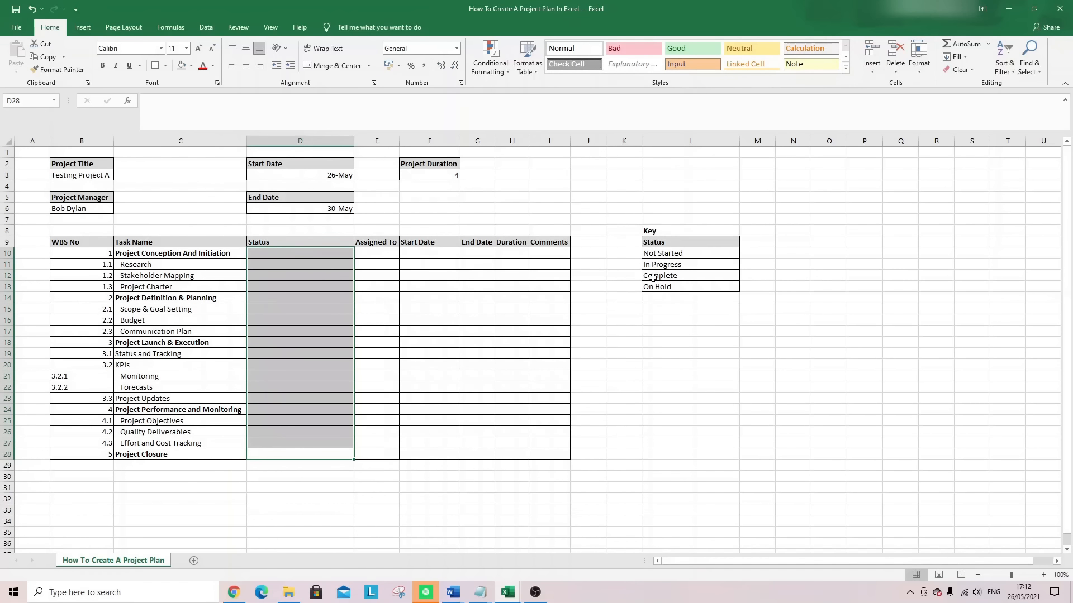
drag(274, 254, 288, 454)
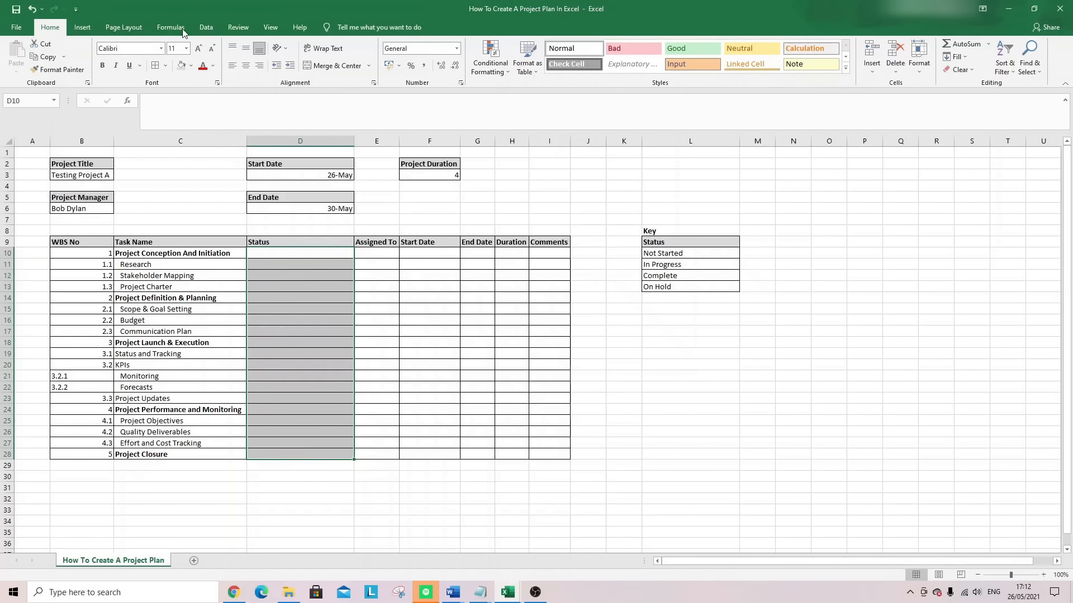
click(205, 29)
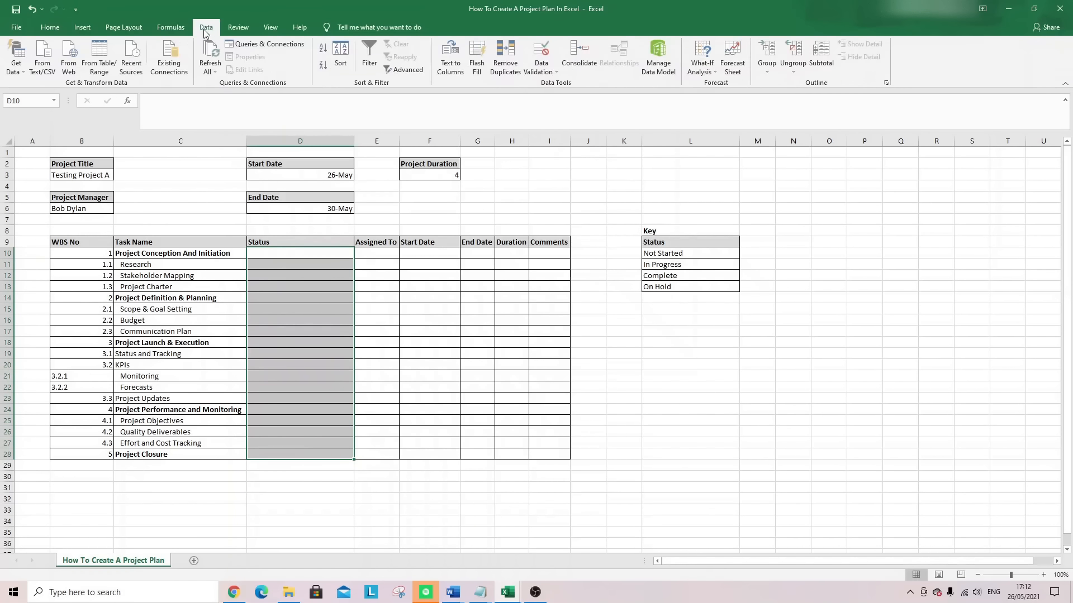
click(541, 57)
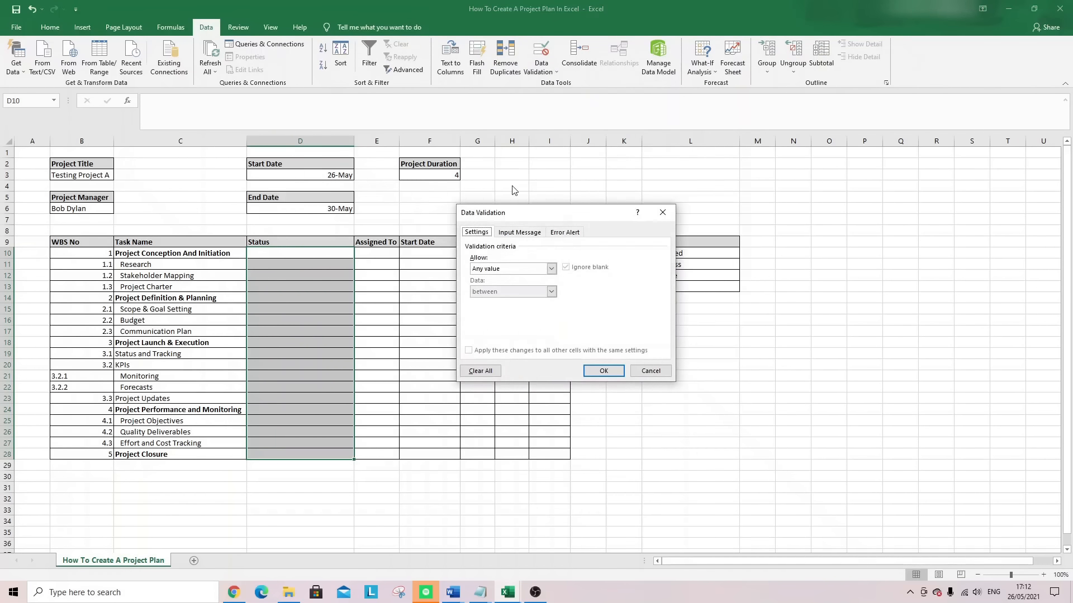
click(505, 270)
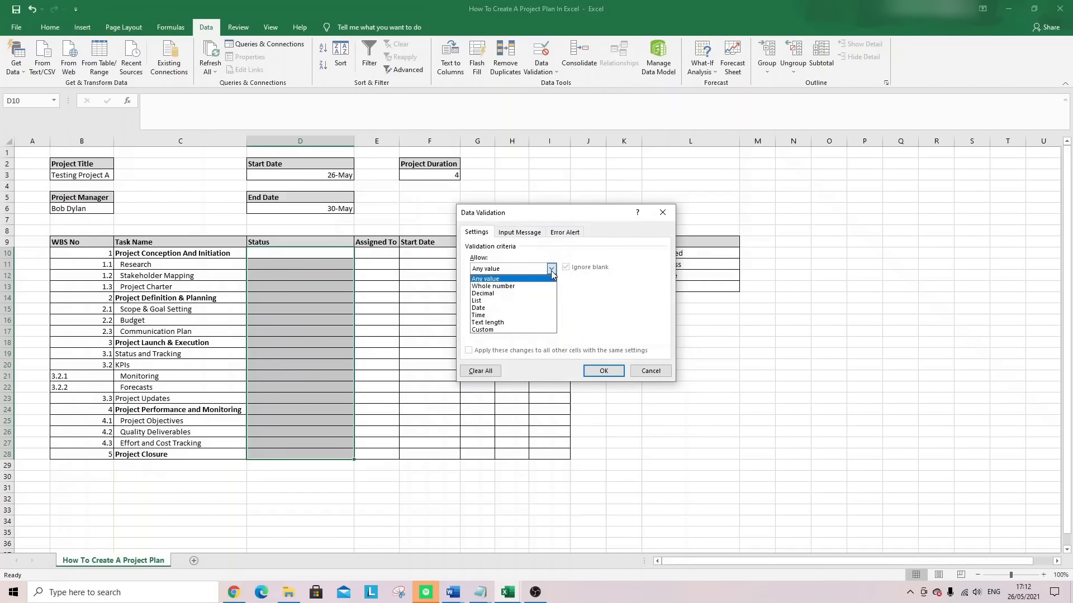
click(518, 301)
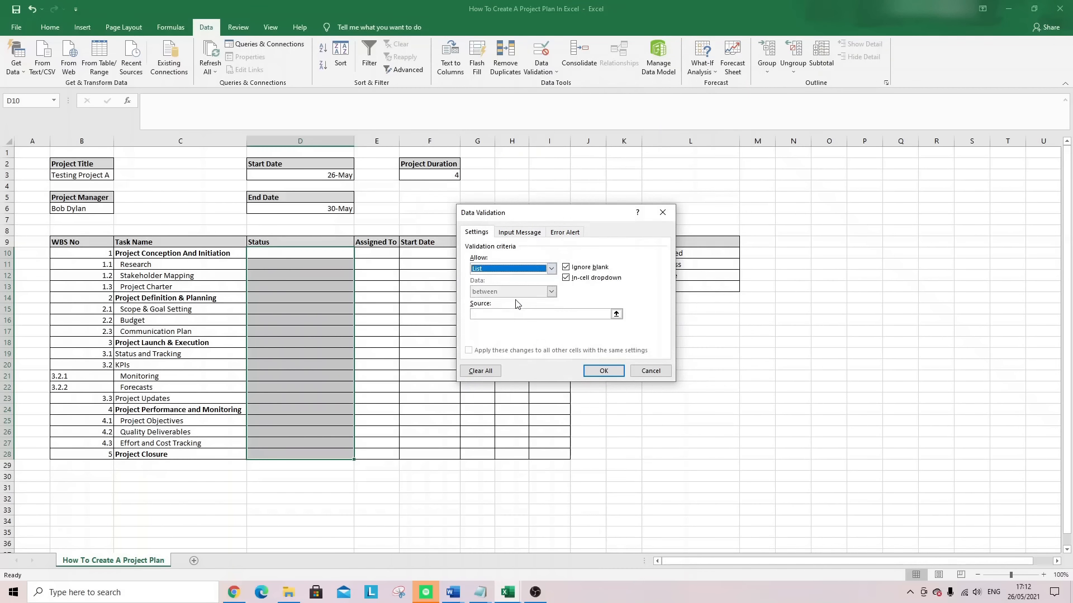
click(492, 314)
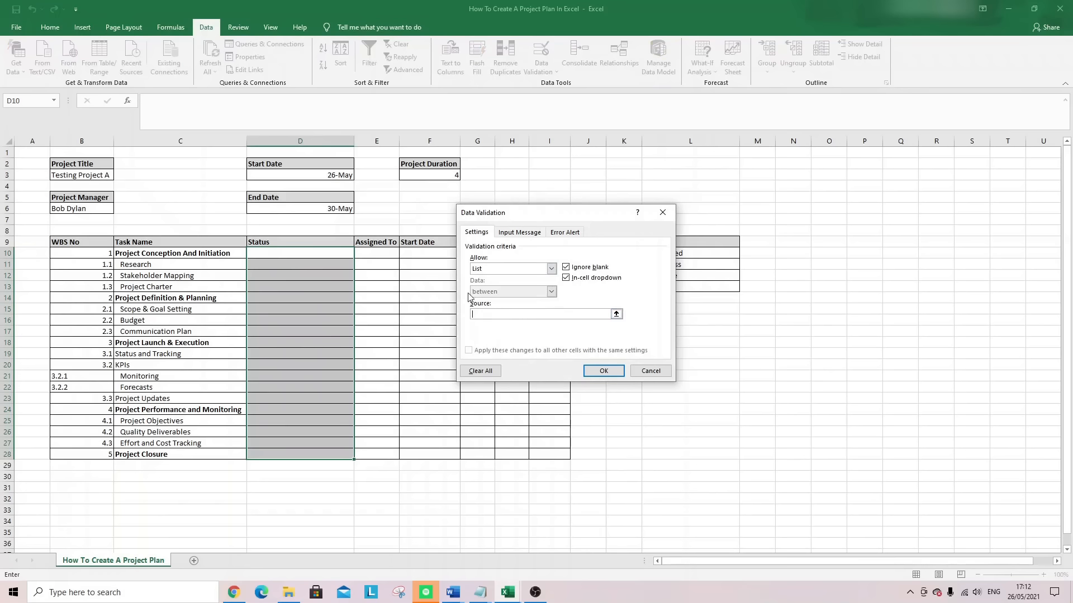
drag(509, 216, 408, 176)
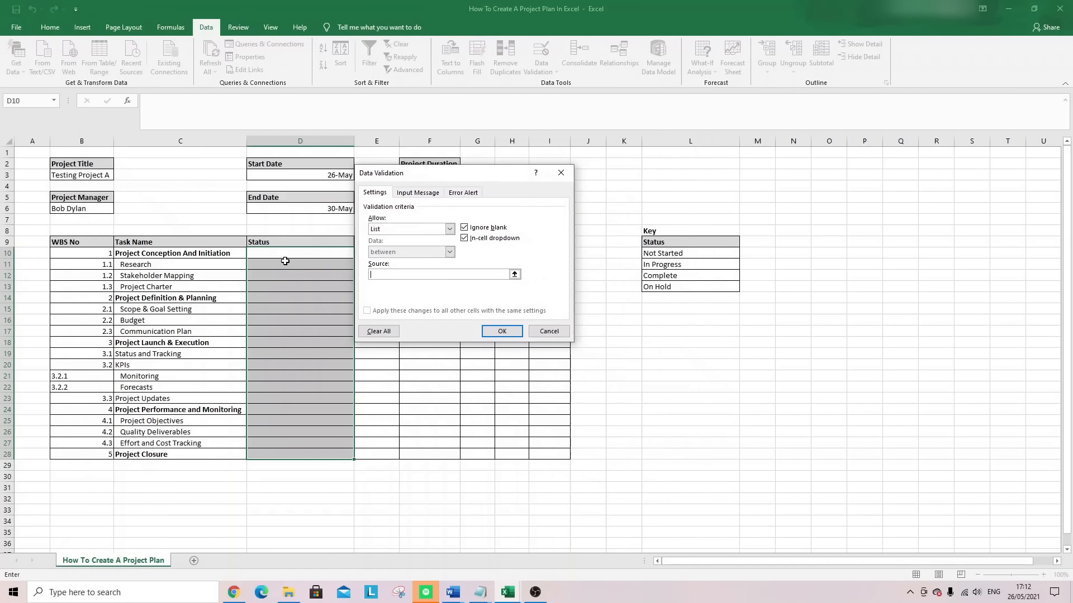
drag(650, 256, 659, 287)
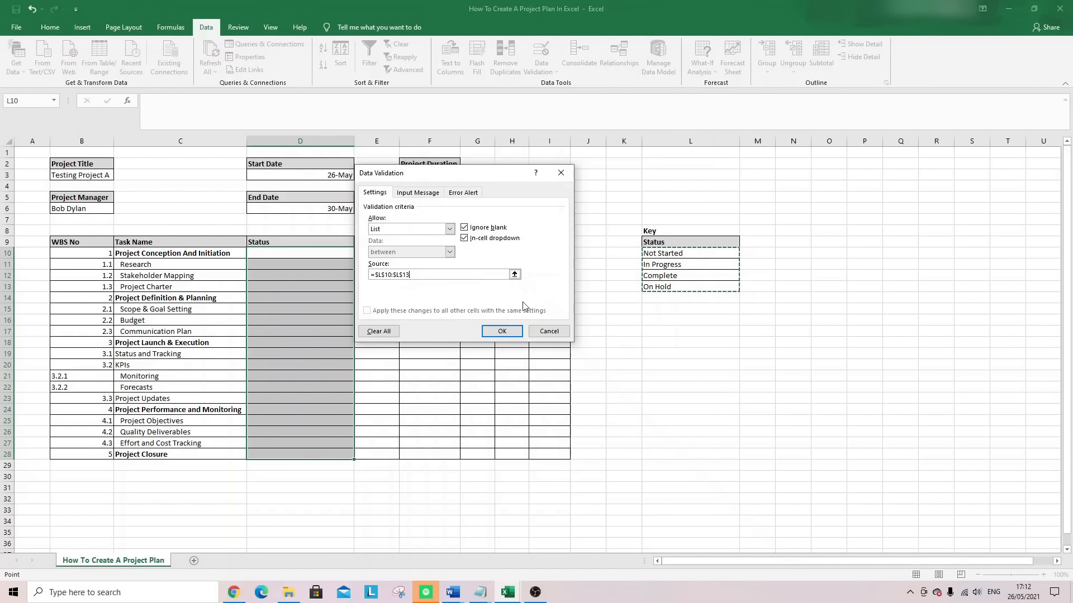
click(508, 331)
Try out the dropdown list in D10 and choose In Progress as the status of task 1
click(335, 254)
click(359, 254)
click(311, 253)
click(359, 253)
click(339, 254)
click(359, 254)
click(338, 253)
click(360, 254)
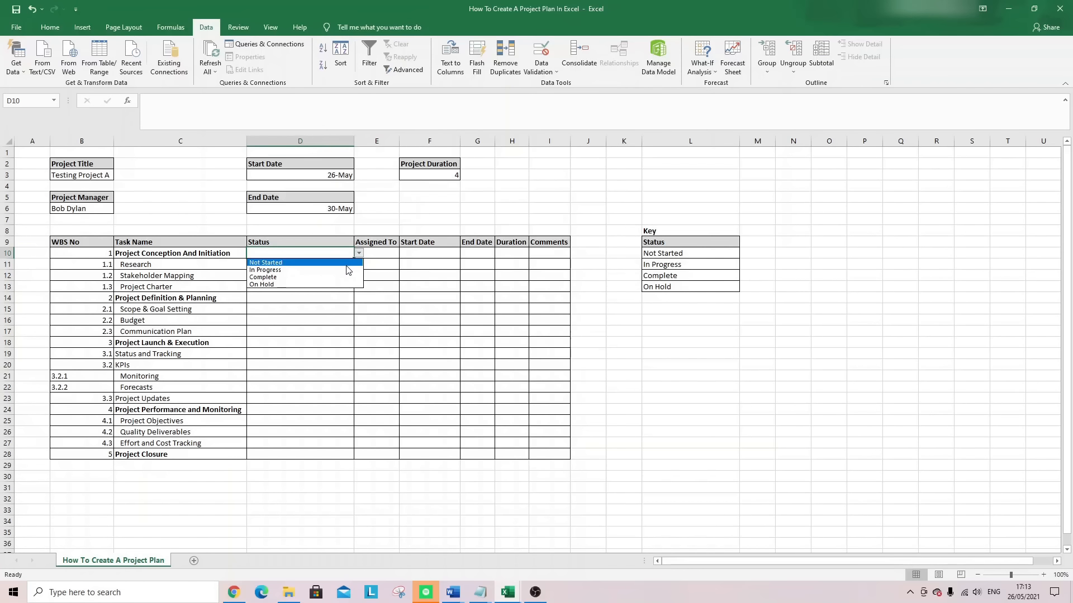
click(333, 274)
Choose In Progress for tasks 1.1 and 1.2 in D11:D12 and fill that status down through D16
click(330, 264)
click(359, 265)
click(340, 281)
click(337, 276)
click(360, 276)
click(324, 274)
click(359, 276)
click(343, 292)
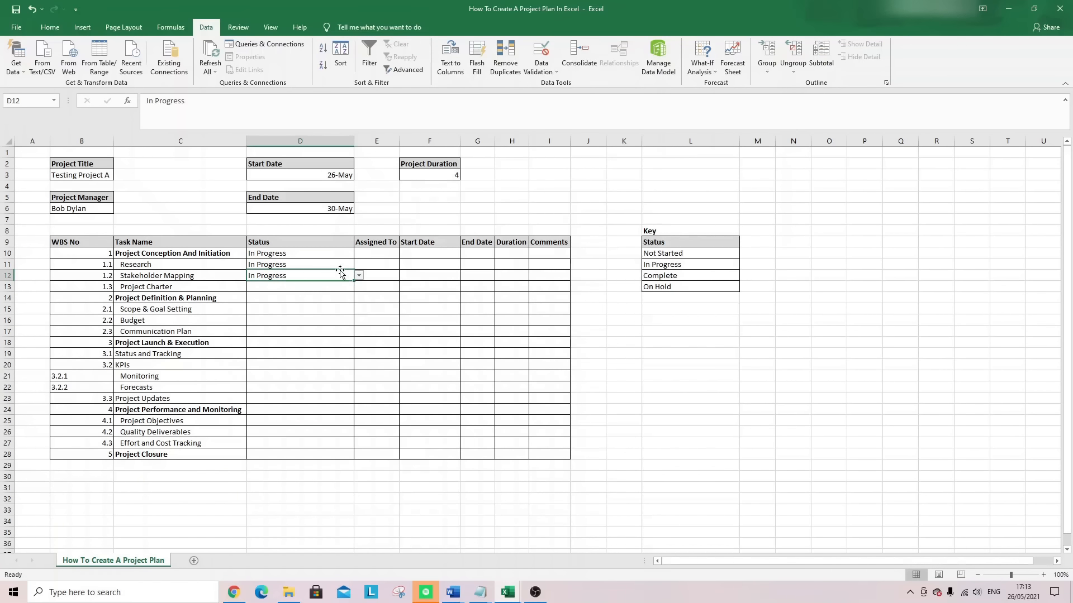
drag(328, 254, 347, 322)
Set the status in D10 to Not Started and fill it down through D28
click(330, 254)
click(359, 253)
click(338, 260)
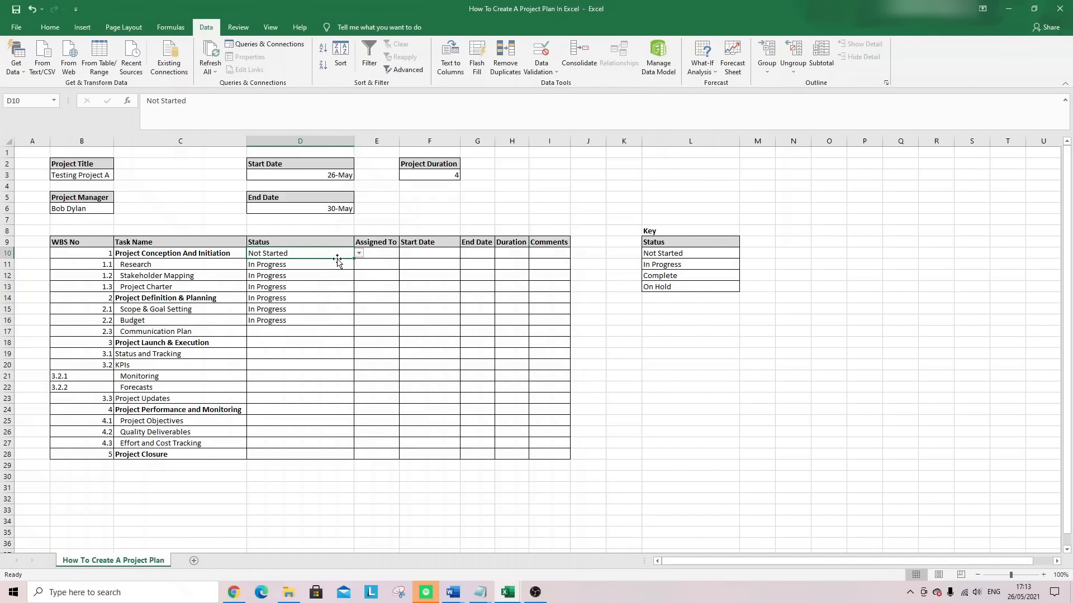
drag(354, 259, 344, 433)
click(315, 333)
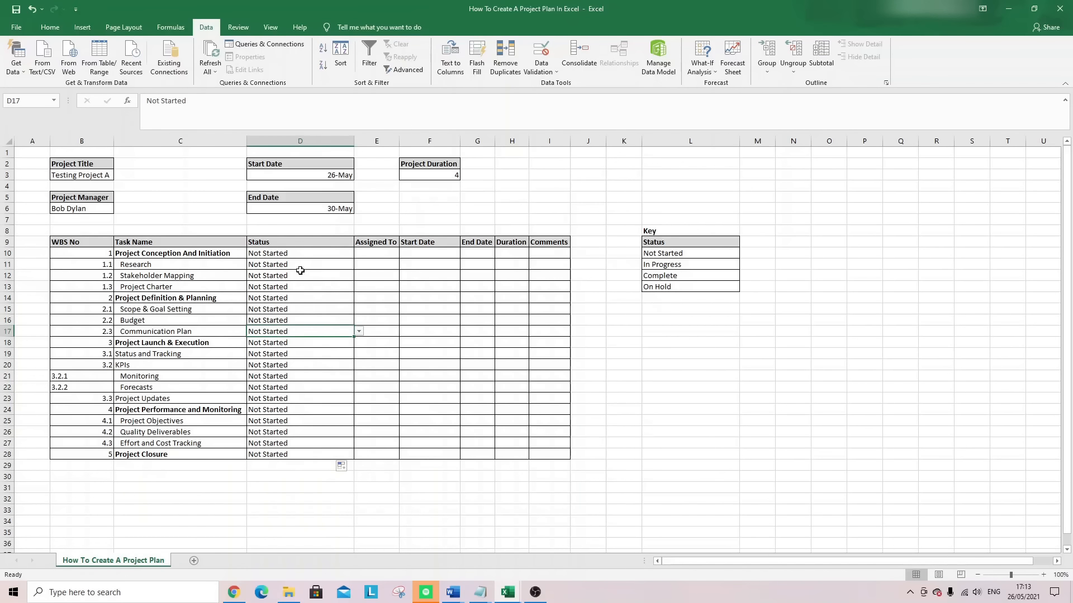
click(263, 301)
Set the status of task 1 in D10 to Complete and fill it down through D13
click(288, 255)
click(359, 253)
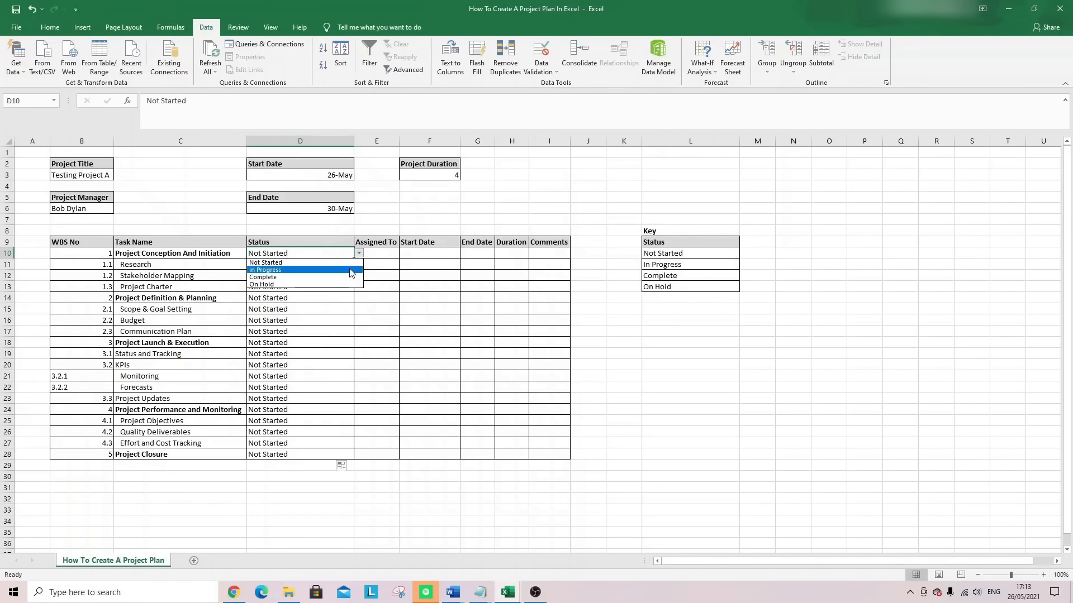
click(350, 277)
key(Return)
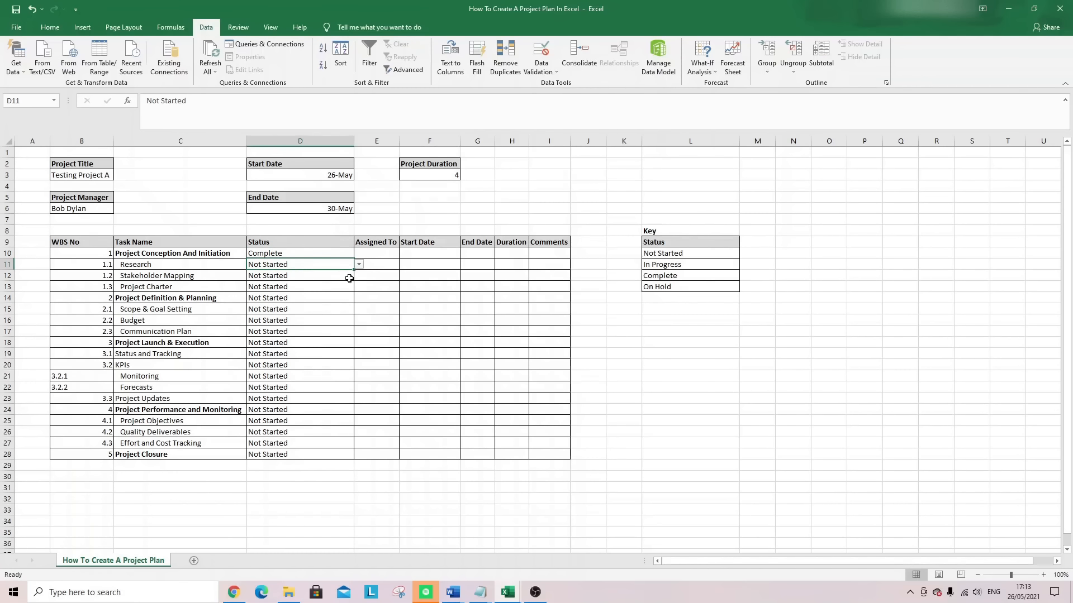
click(336, 254)
drag(353, 259, 357, 291)
Set the statuses of "Project Definition & Planning" and "Scope & Goal Setting" in D14:D15 to In Progress
click(318, 302)
click(359, 298)
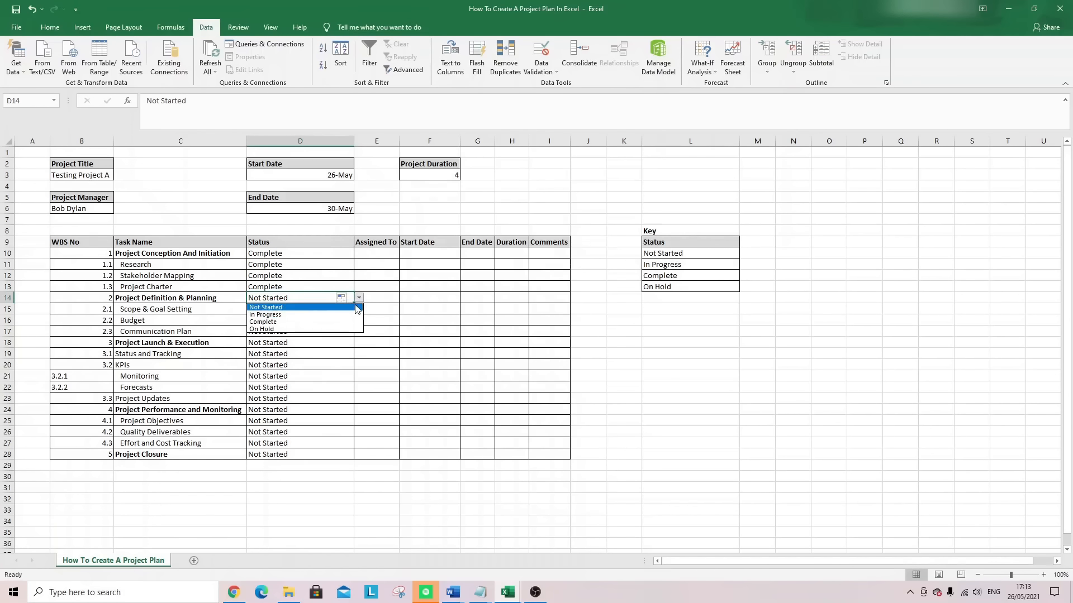
click(355, 315)
click(317, 309)
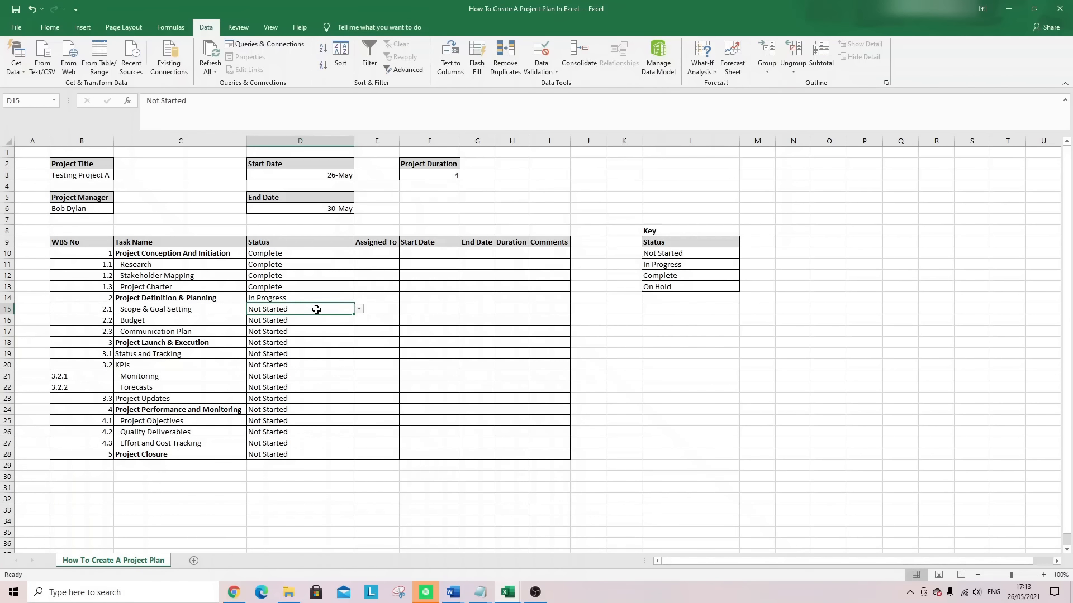
click(356, 313)
click(302, 326)
drag(291, 319, 268, 329)
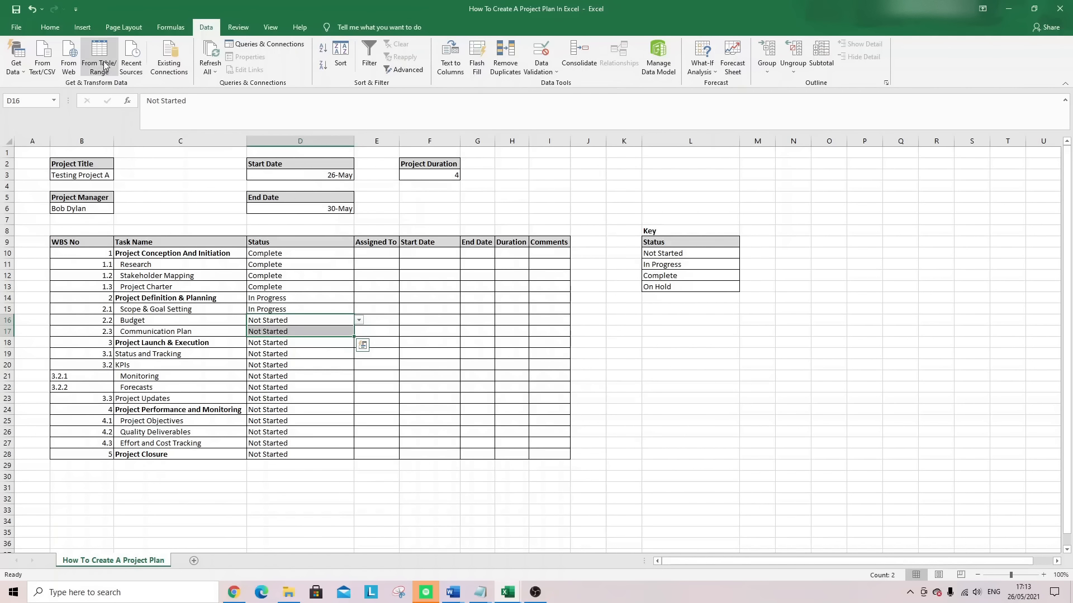
click(262, 323)
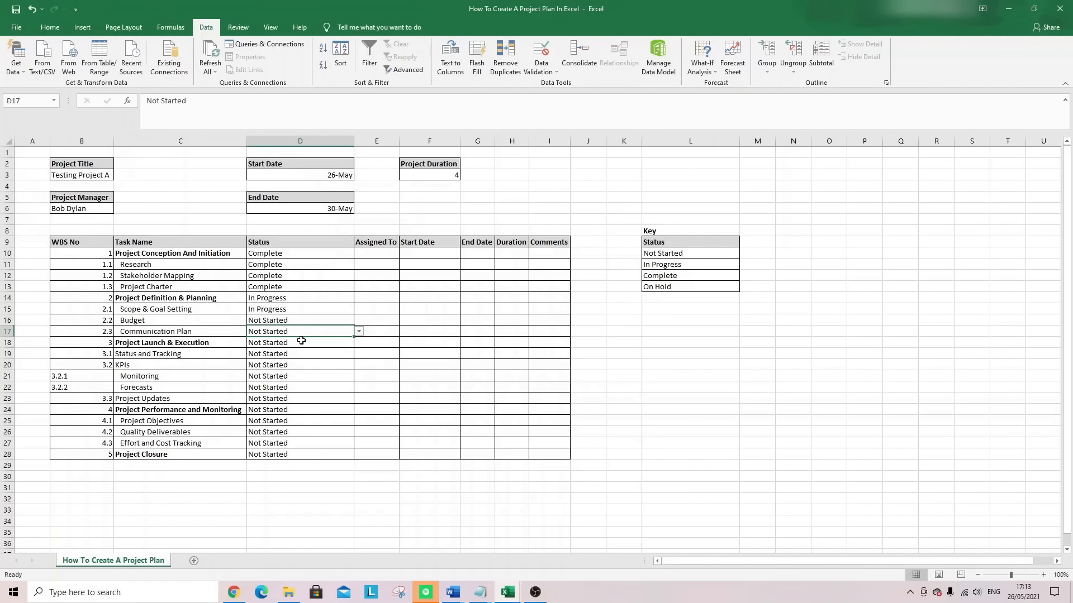
click(274, 313)
click(275, 319)
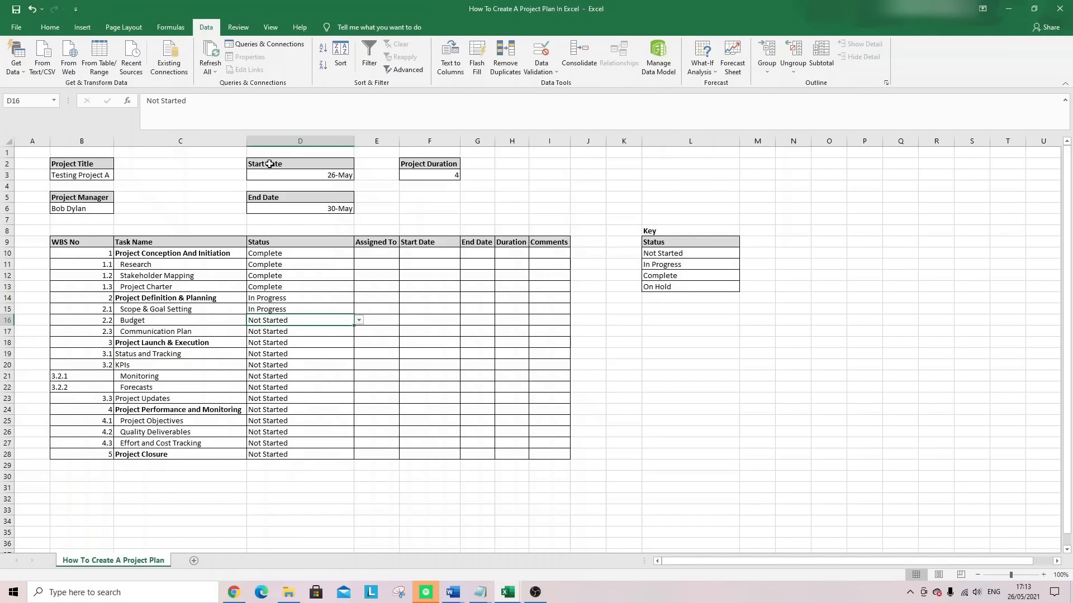
Widen the Assigned To column and select its first task cell, E10
click(392, 251)
drag(399, 140, 420, 141)
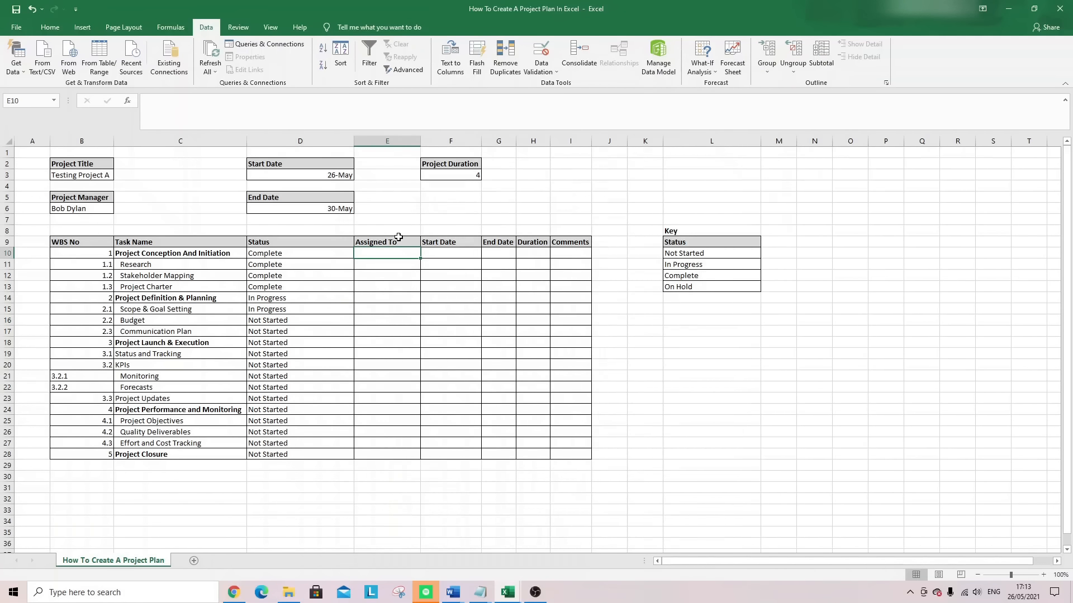
drag(136, 266, 245, 433)
click(393, 264)
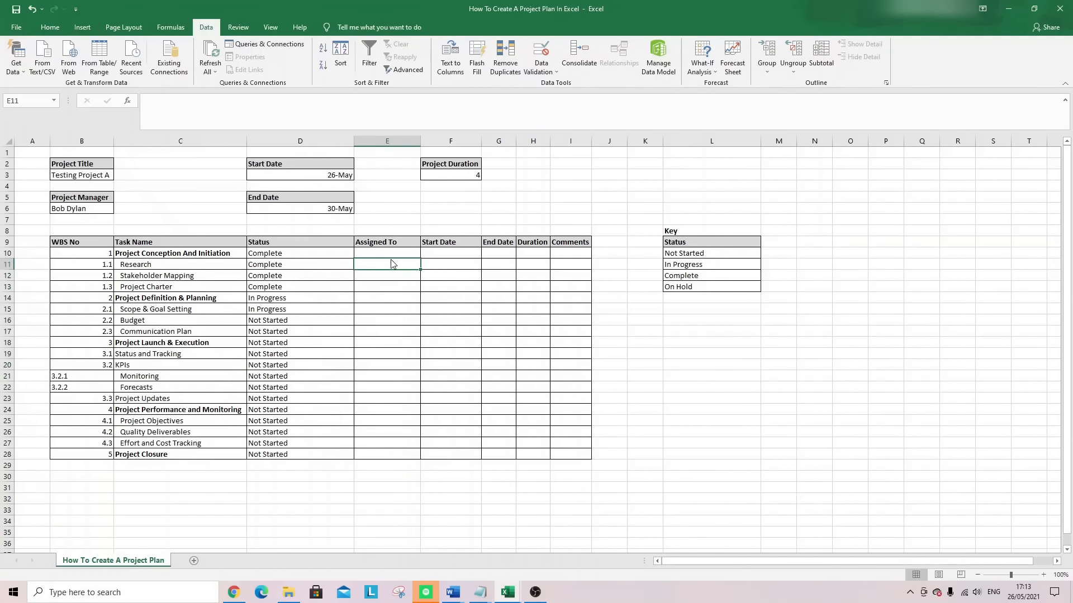
click(391, 251)
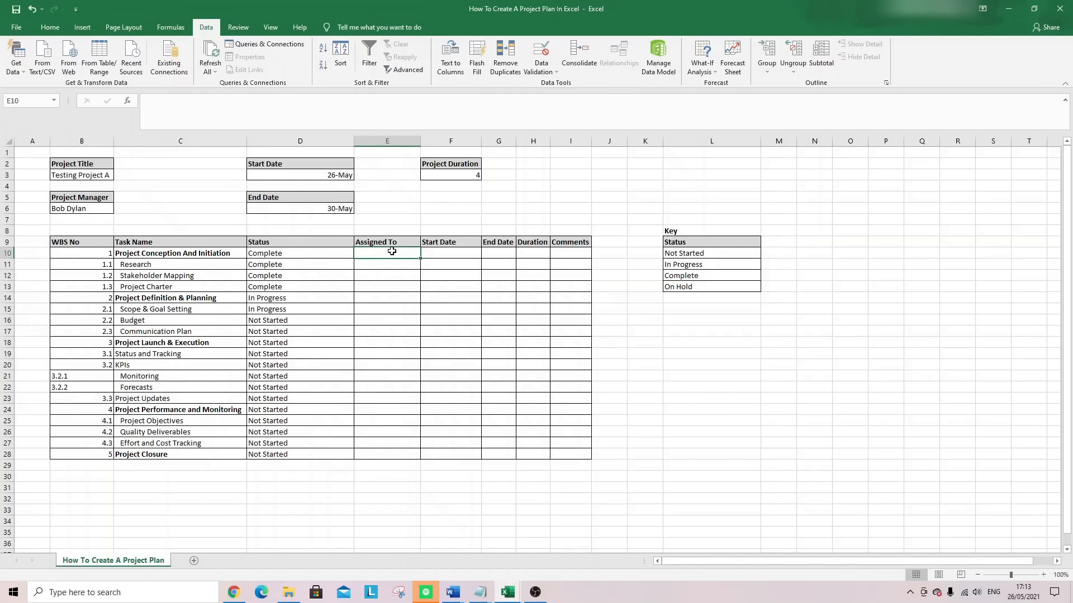
Enter 26 May as the start date of "Project Conception And Initiation" in F10, and select F10:F28
click(438, 252)
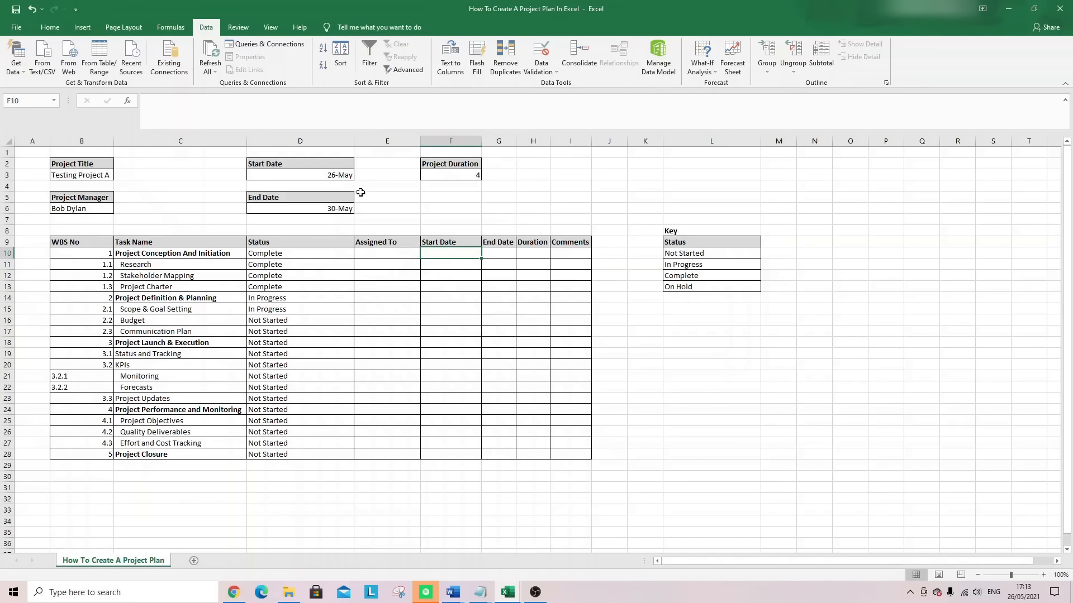
text(26 May)
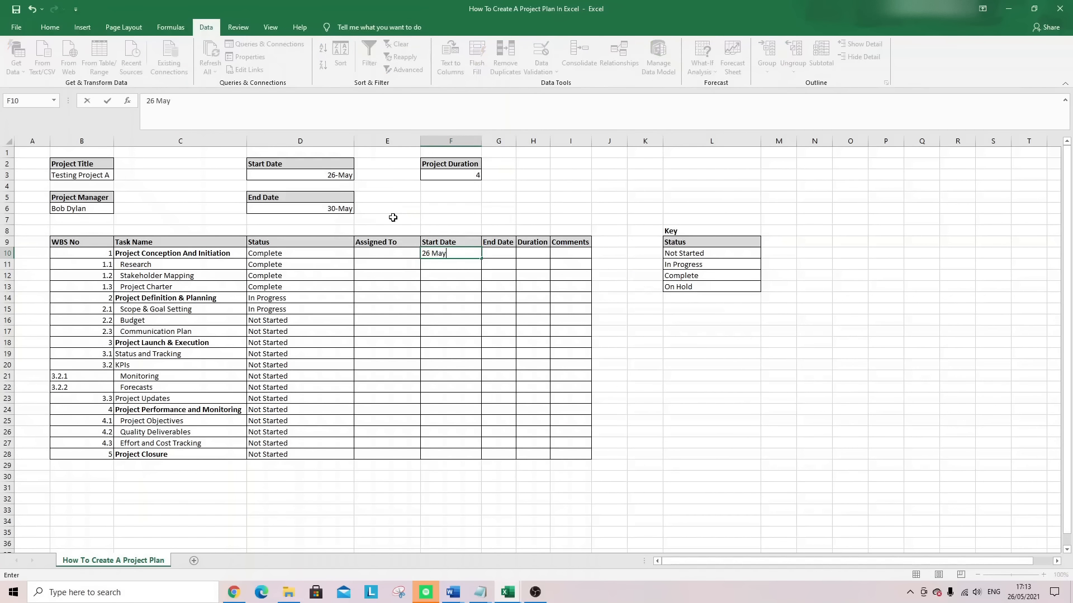
key(Return)
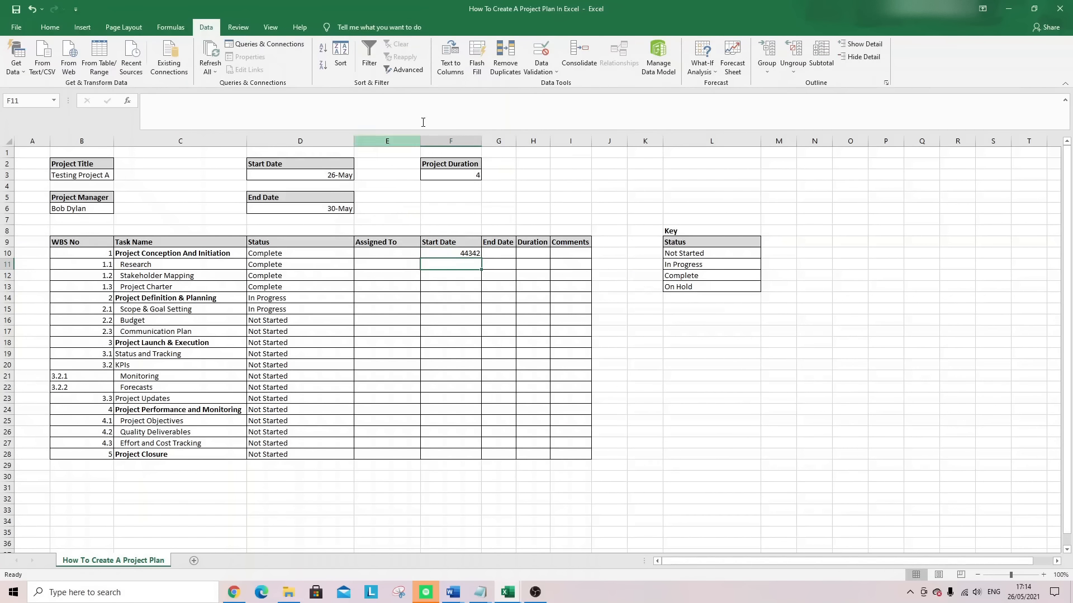
drag(445, 253, 445, 453)
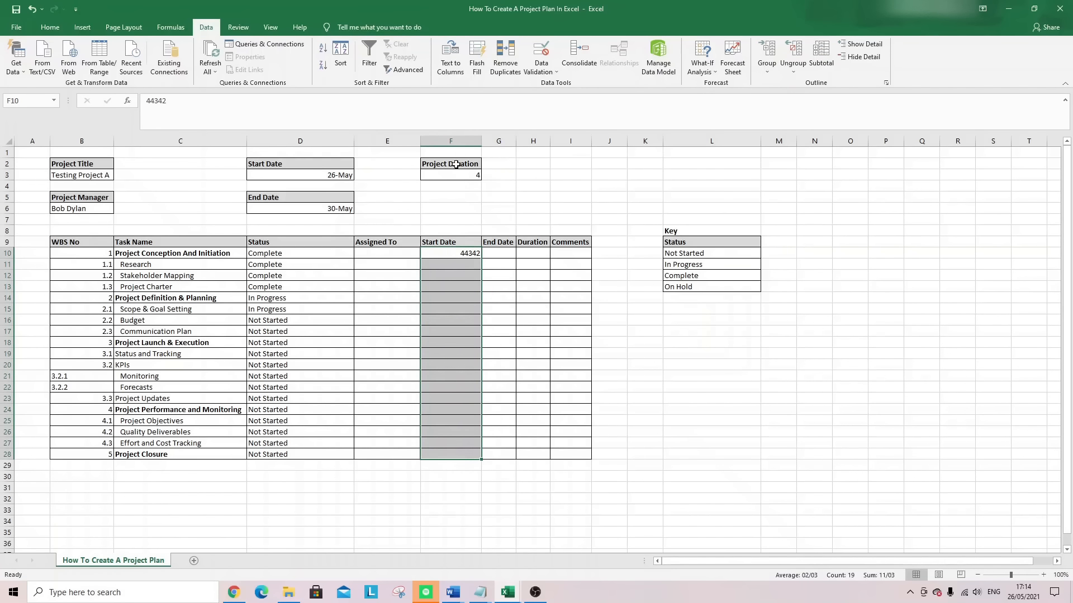
Move the header's Start Date and End Date blocks to column C and the Project Duration block to D2:D3
mouse_move(456, 164)
mouse_down()
mouse_move(461, 179)
mouse_move(450, 163)
mouse_move(421, 163)
mouse_move(450, 165)
mouse_up()
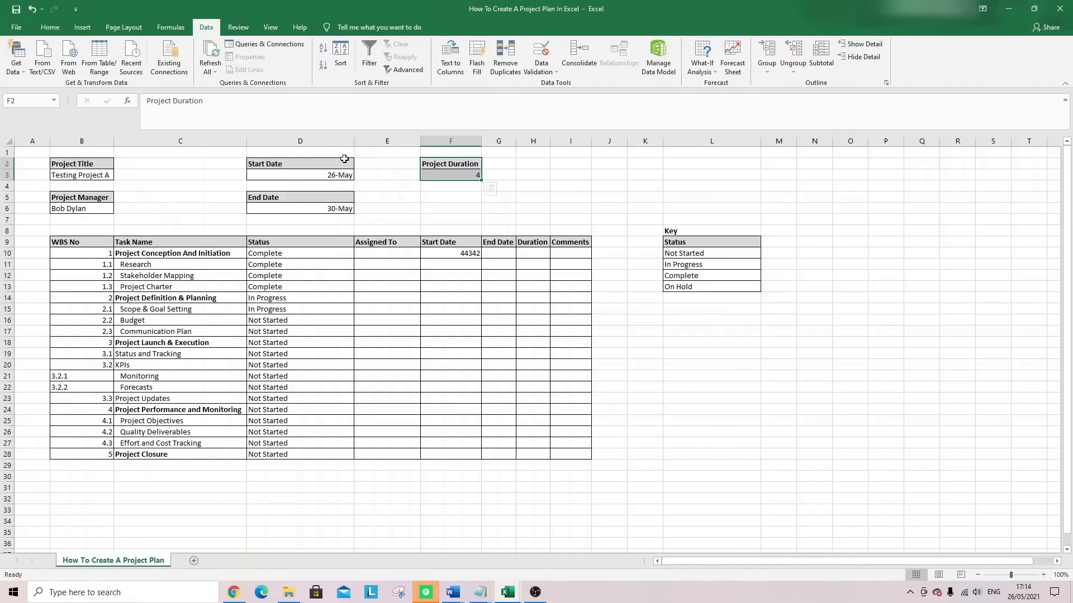
drag(349, 163, 342, 209)
drag(288, 161, 222, 161)
click(284, 173)
drag(446, 168, 339, 165)
click(414, 191)
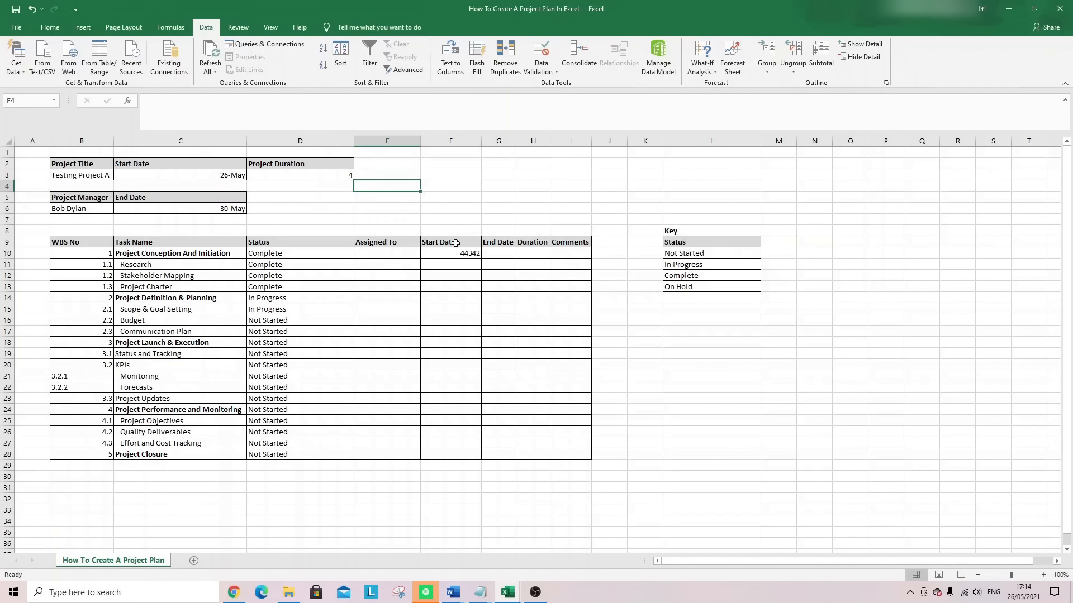
key(Right)
right_click(456, 141)
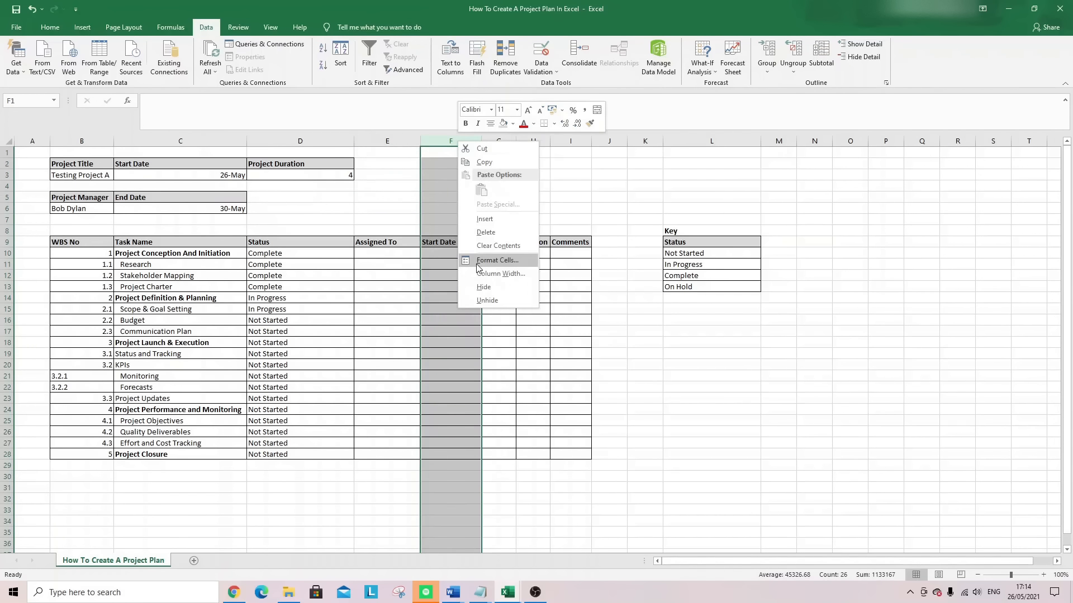
click(488, 276)
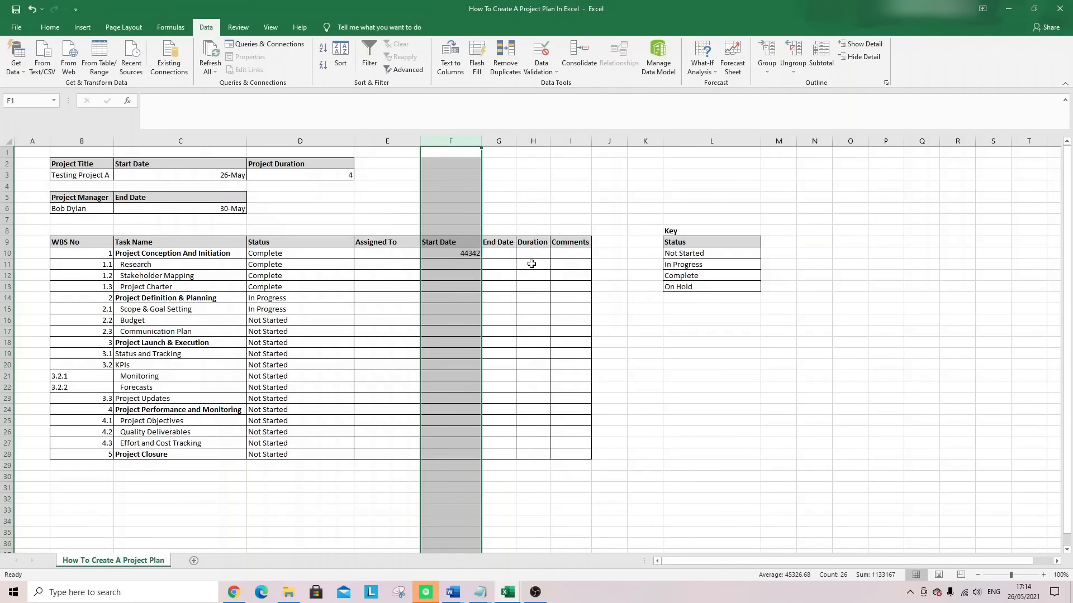
Format the whole Start Date column F as Date with the 2012-03-14 type
right_click(459, 141)
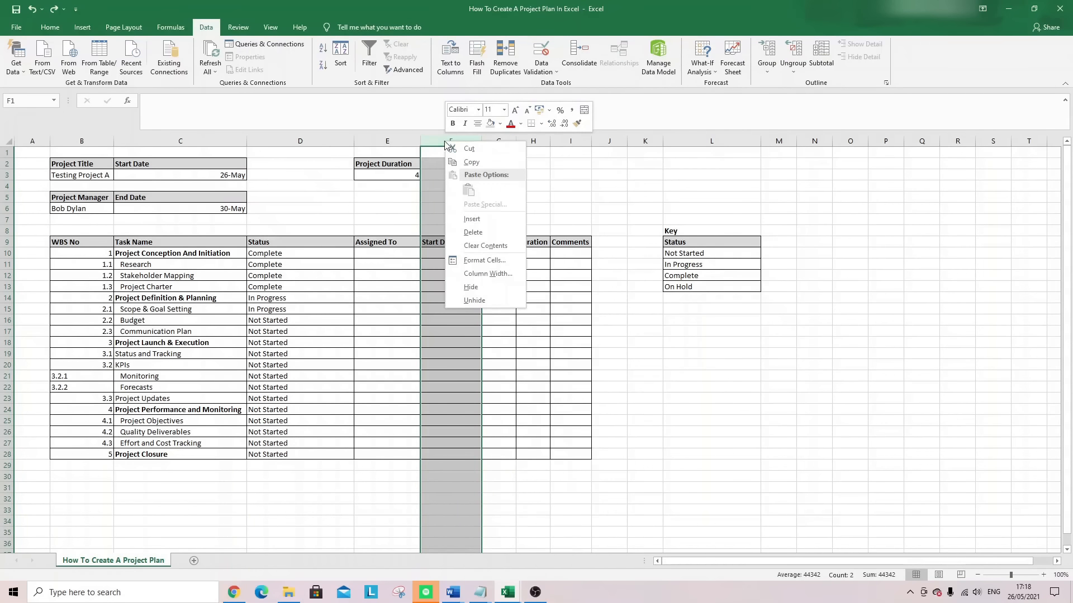
click(477, 259)
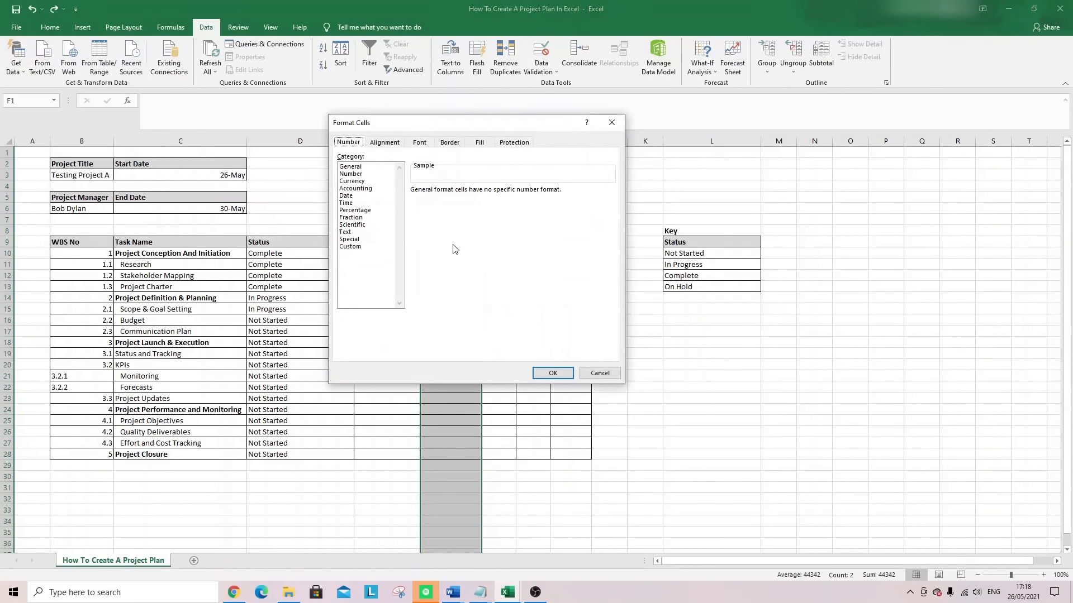
click(346, 196)
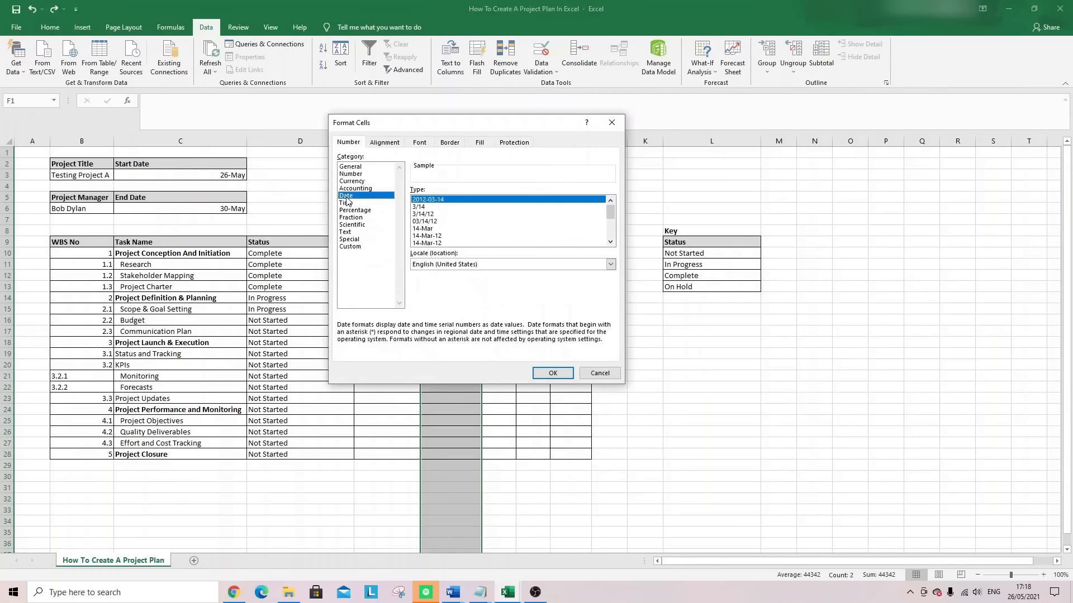
click(613, 244)
click(613, 244)
click(614, 243)
click(614, 244)
click(614, 244)
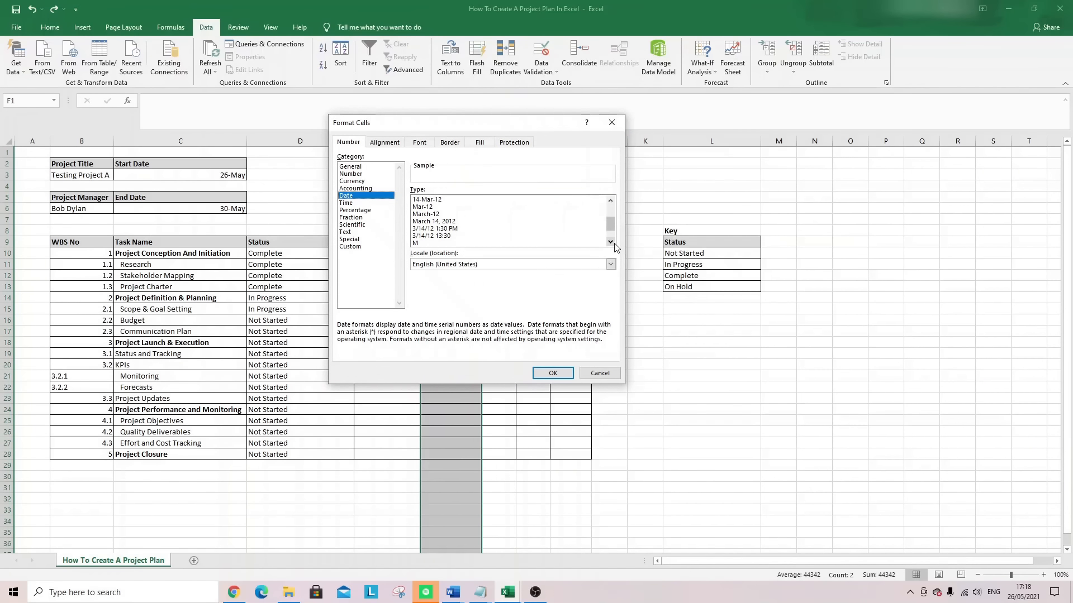
click(611, 242)
click(611, 242)
click(610, 242)
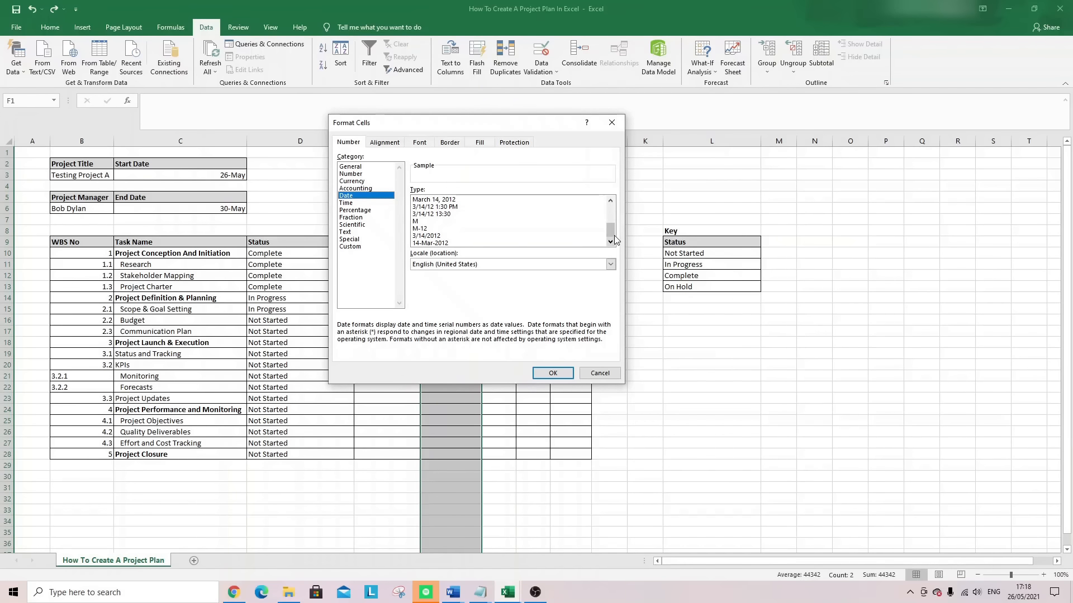
drag(613, 232, 614, 208)
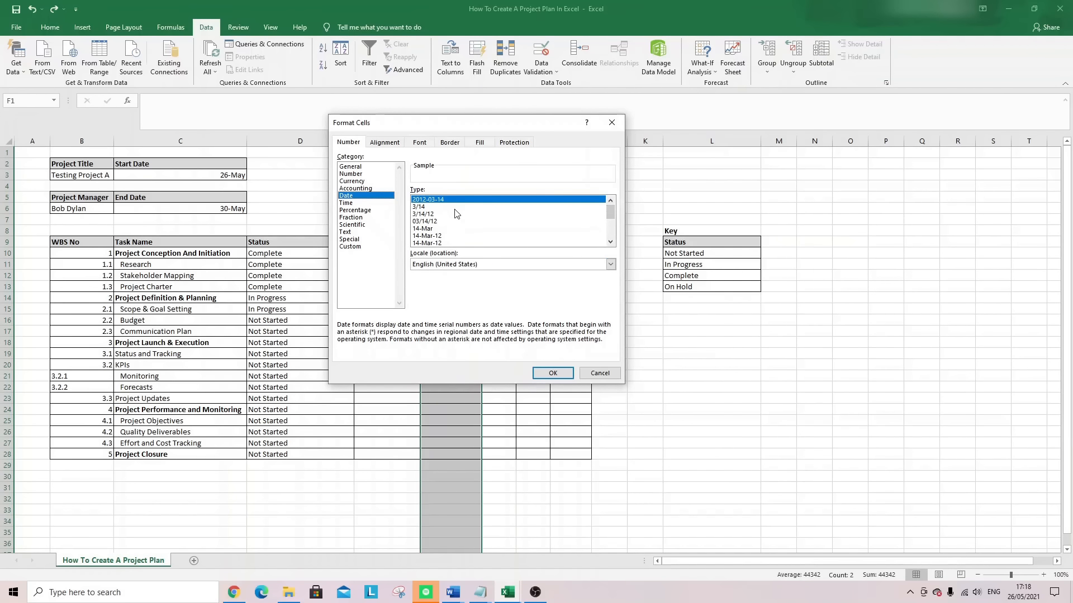
click(551, 371)
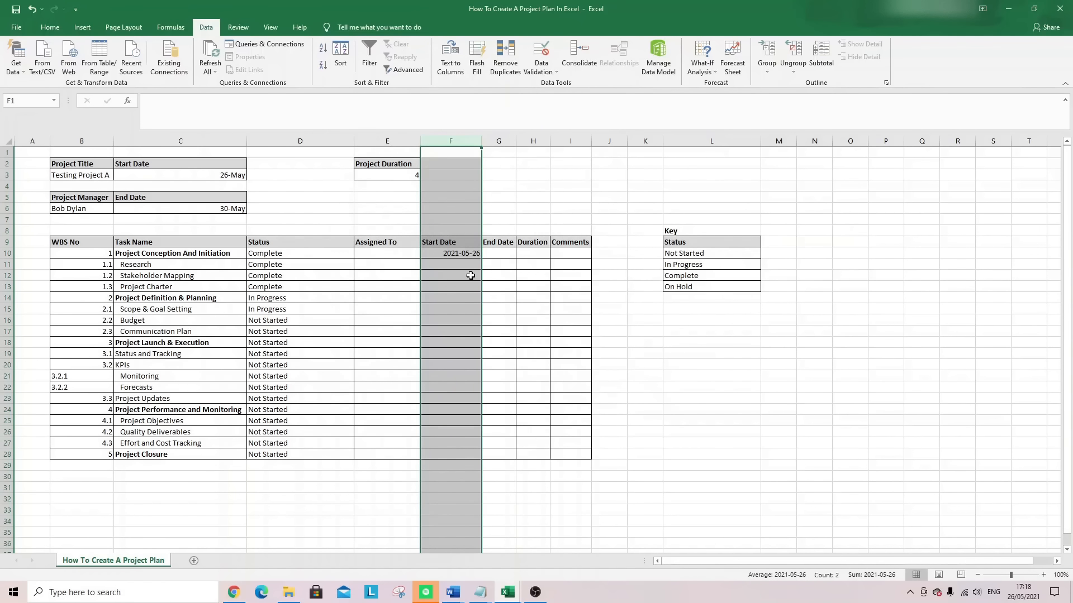
click(463, 262)
click(467, 231)
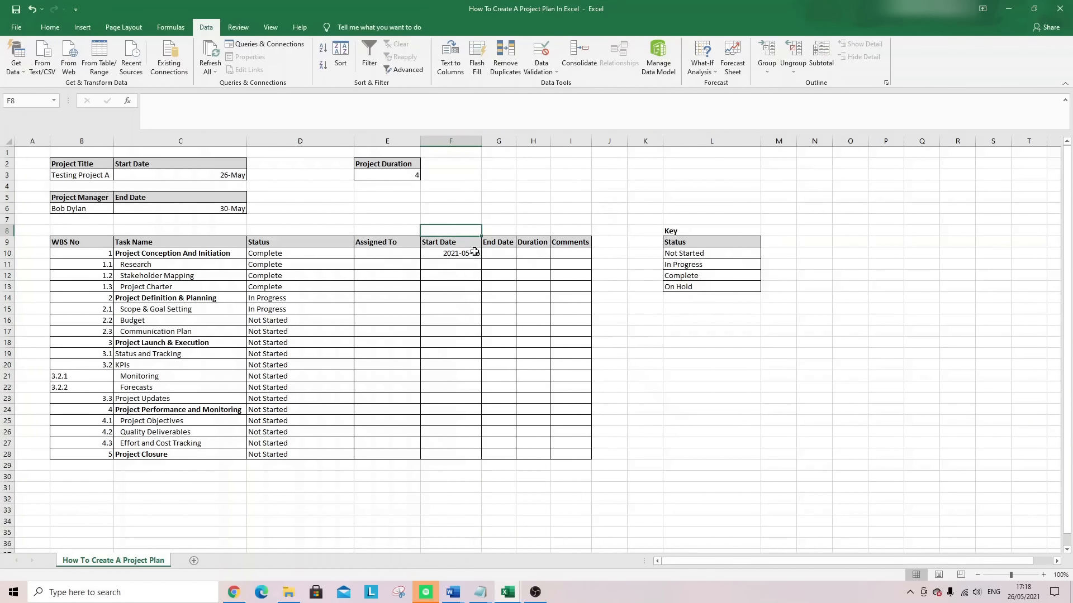
Apply the Date number format to the whole End Date column G
right_click(504, 154)
right_click(500, 142)
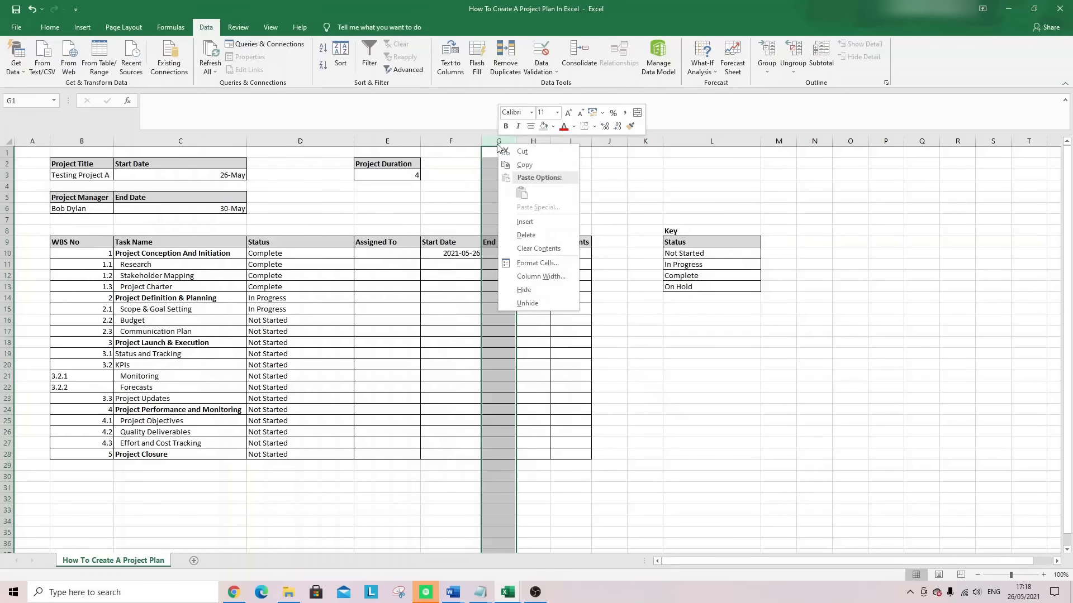
click(533, 268)
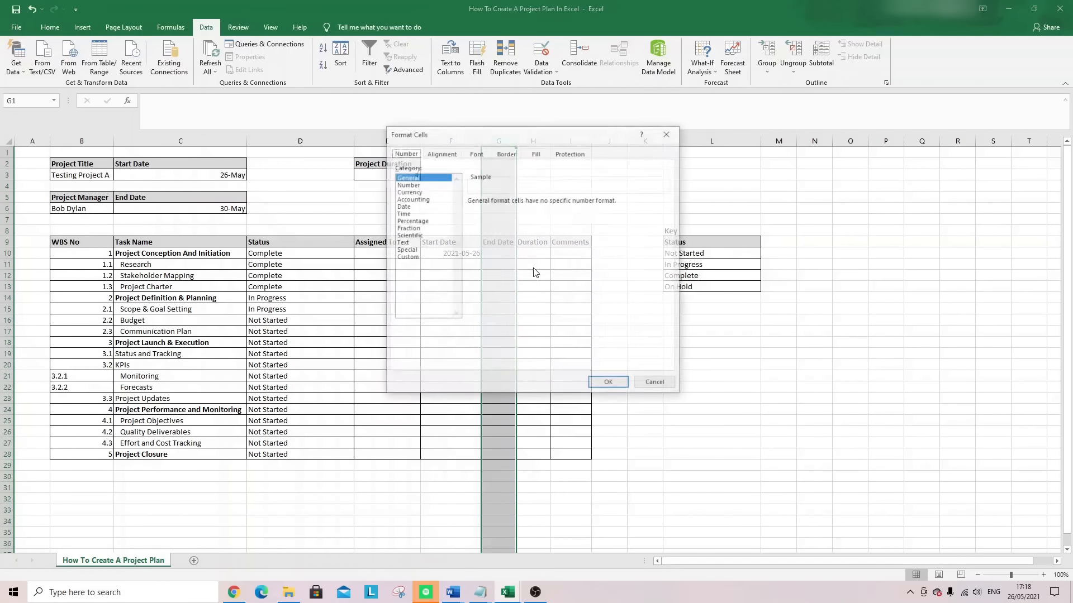
click(414, 206)
click(609, 384)
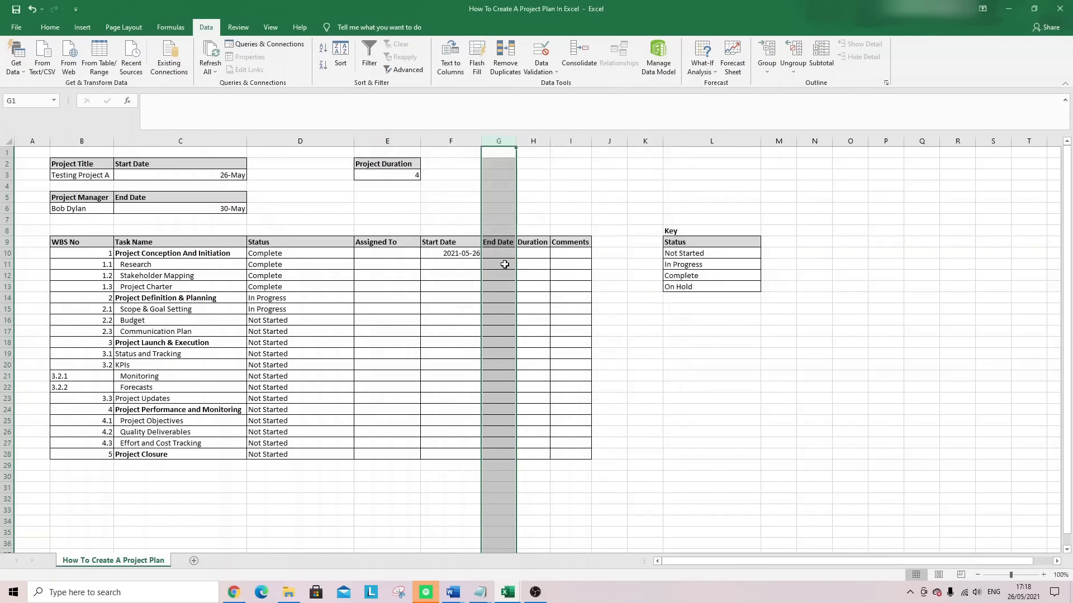
Enter 27 May as the end date of "Project Conception And Initiation" in G10
click(491, 253)
click(465, 249)
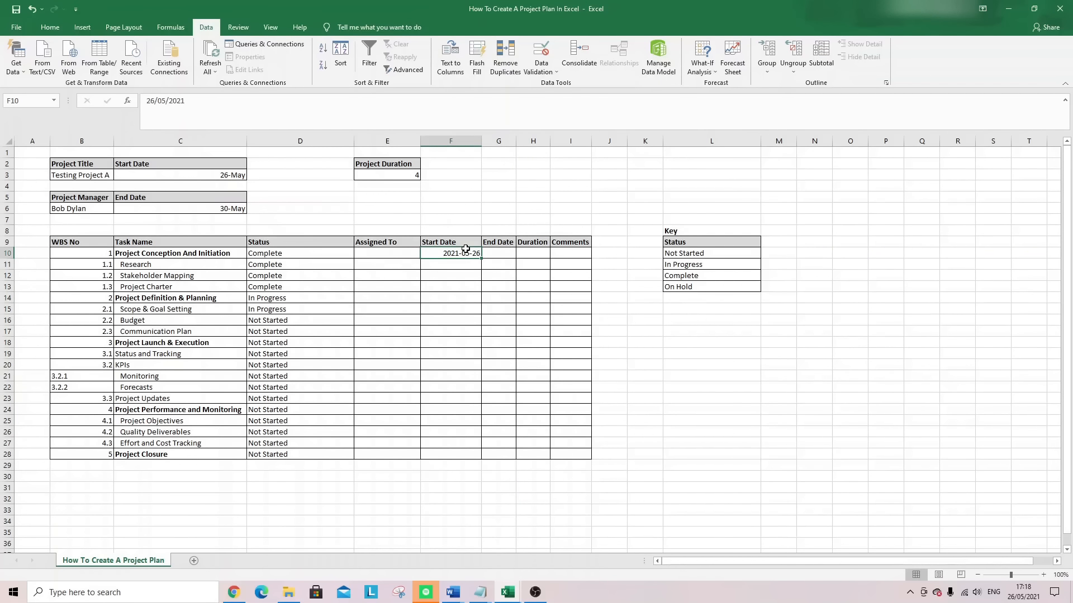
click(506, 254)
text(=F10+1)
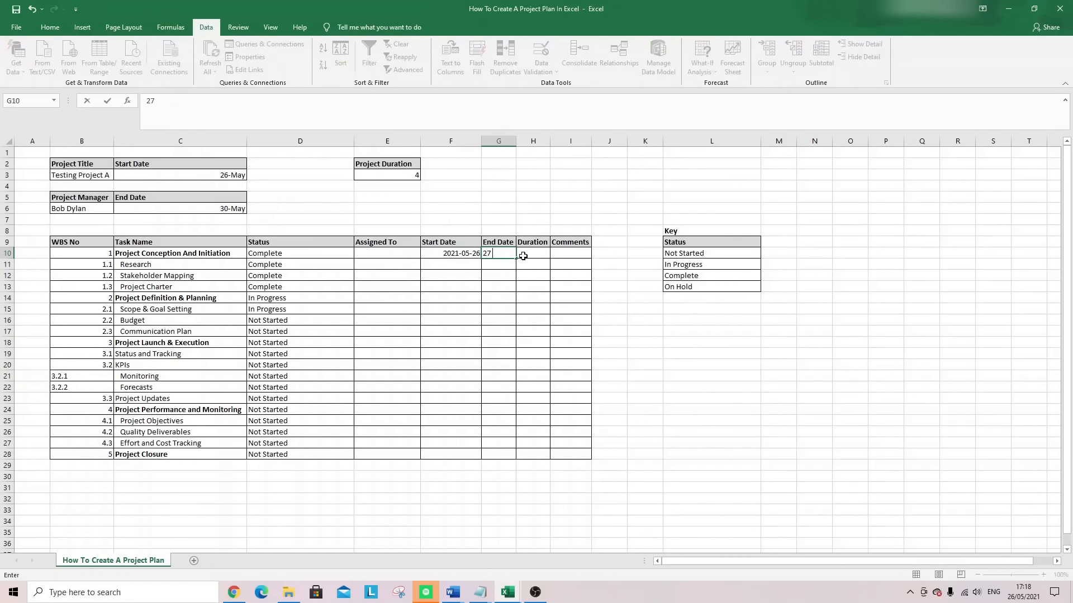
key(Return)
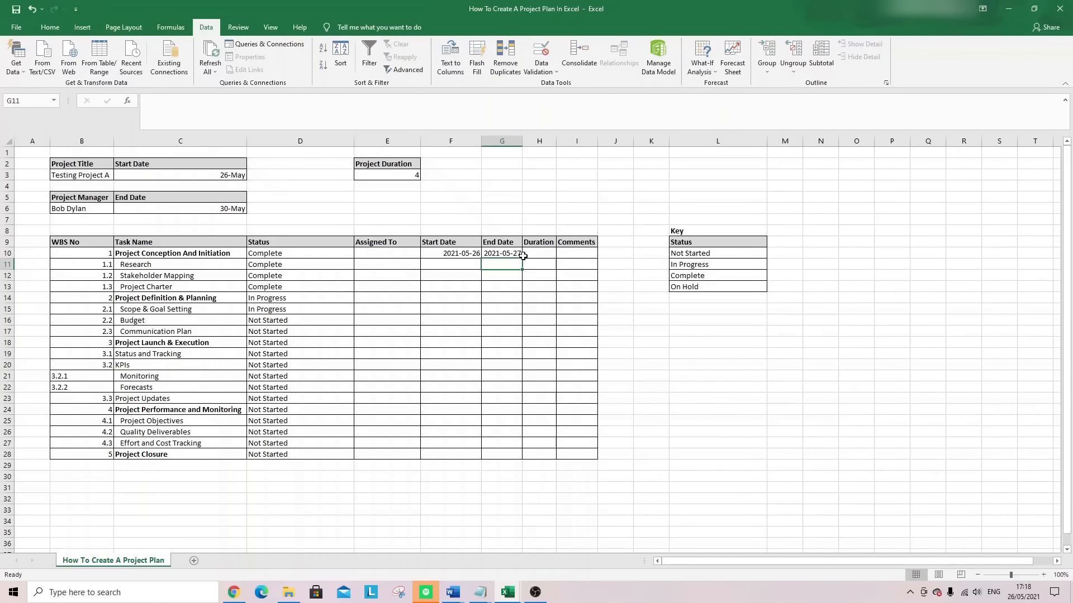
Enter 27 May as the start date and 28 May as the end date of Research in F11:G11
key(Left)
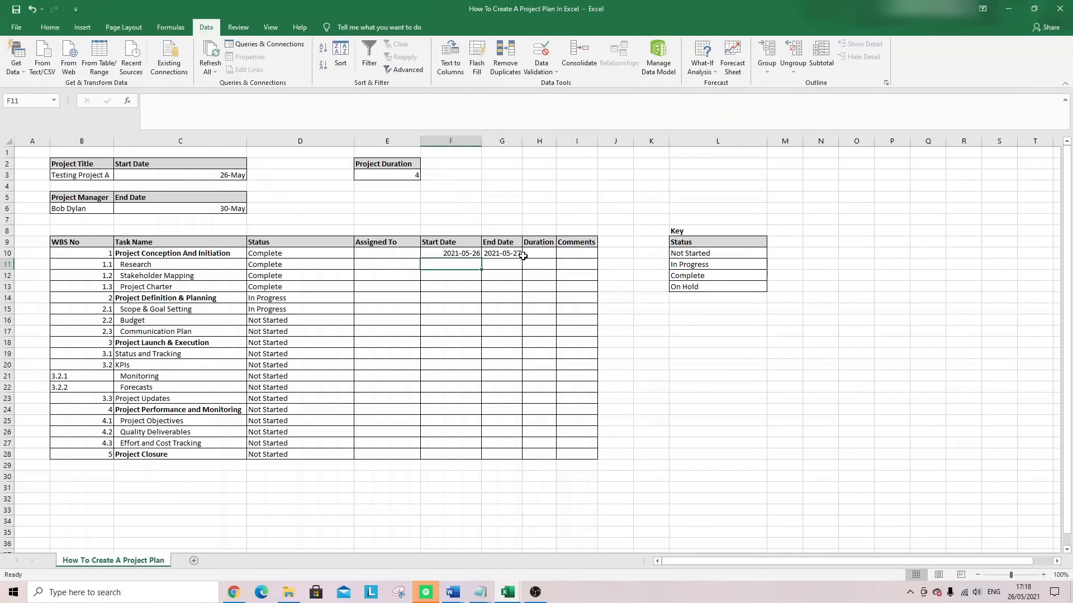
text(27)
text(-May)
key(Tab)
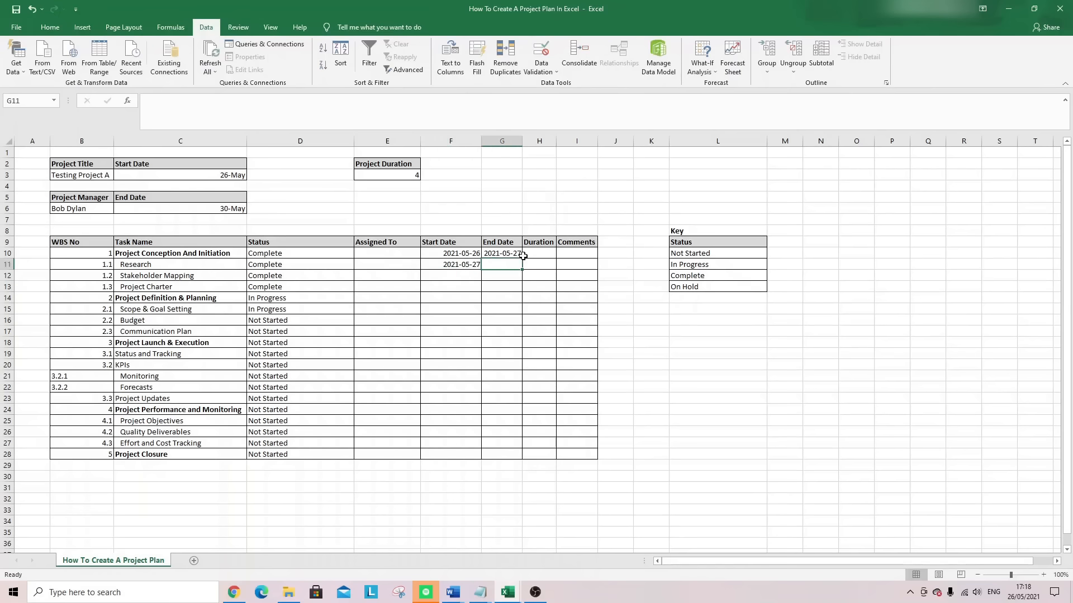
text(28-May)
key(Return)
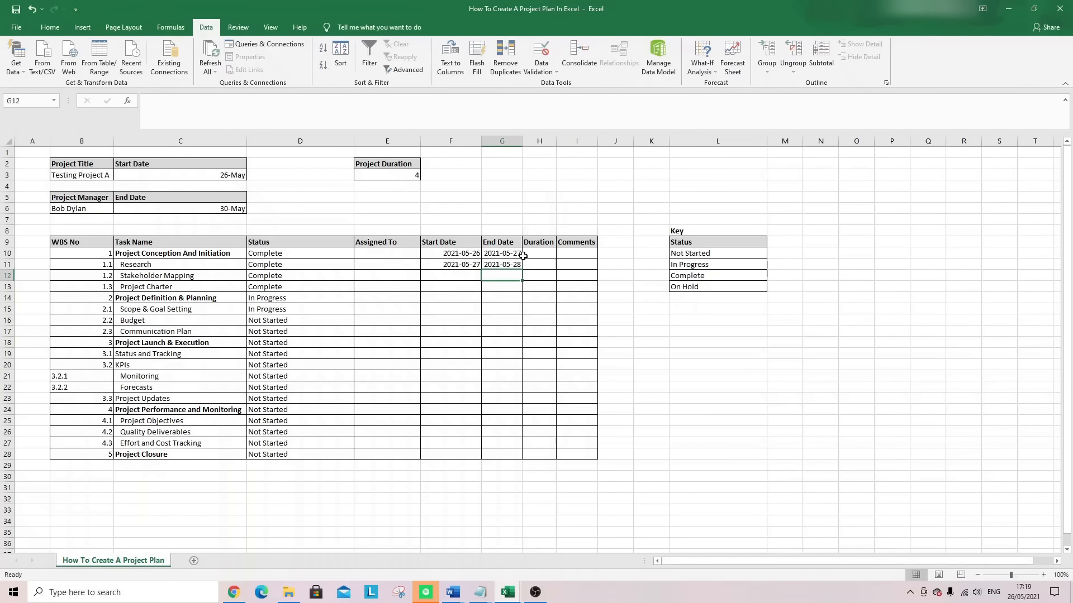
Enter 28 May as the start date of Stakeholder Mapping in F12
key(Left)
text(28 ma)
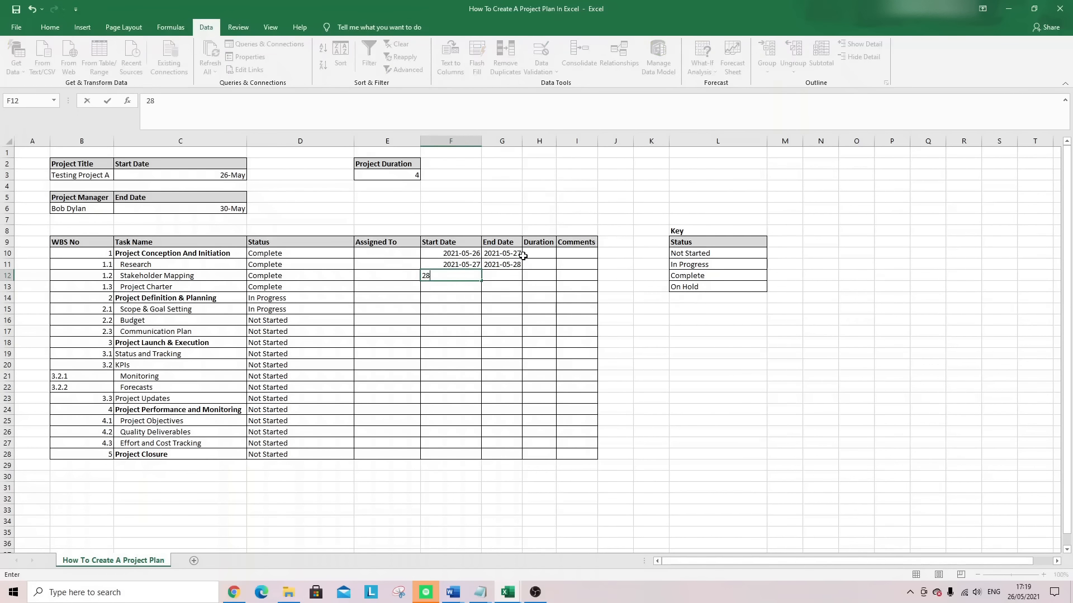
key(Tab)
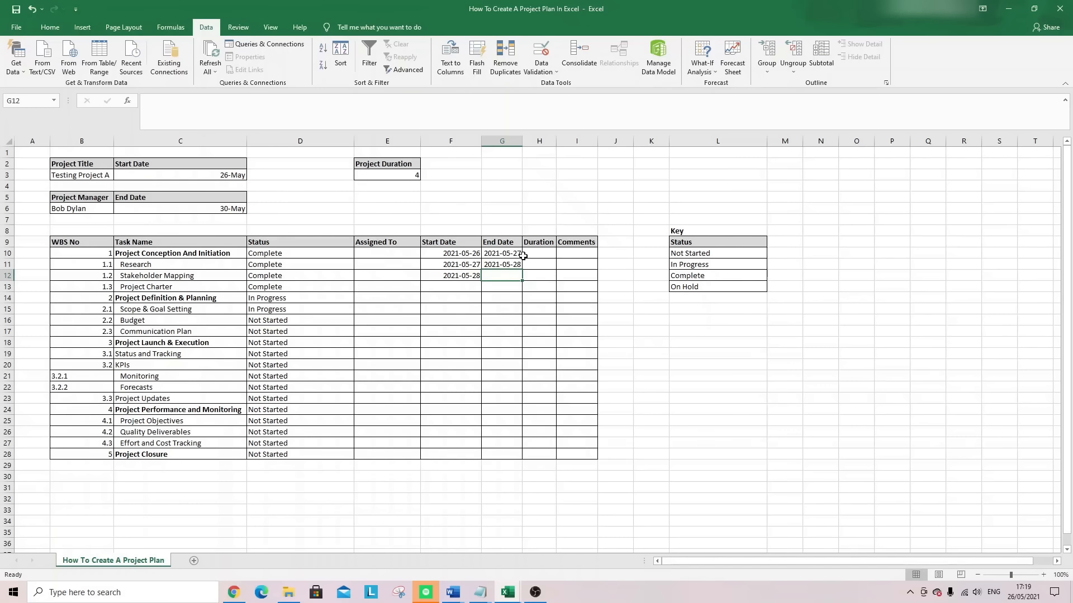
Calculate the first task's duration in H10 with the formula =DAYS(G10,F10)
click(534, 253)
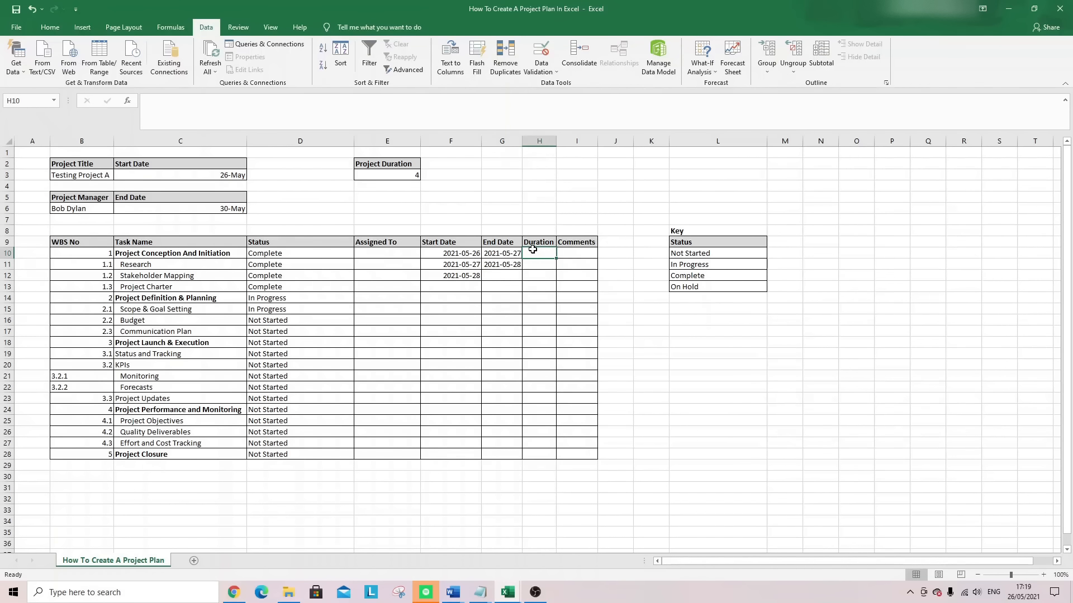
text(=days()
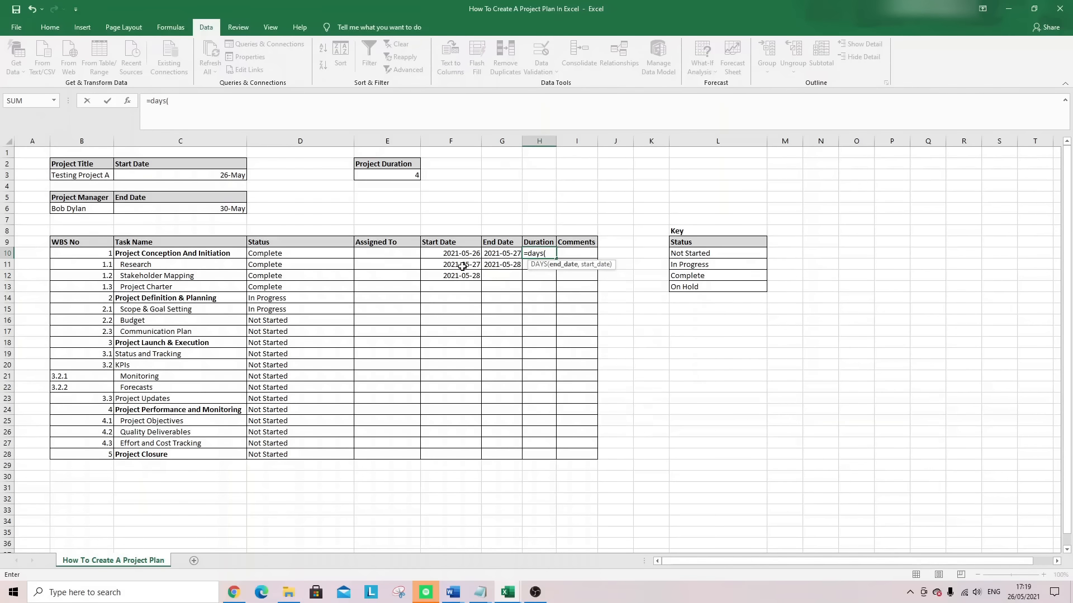
click(505, 255)
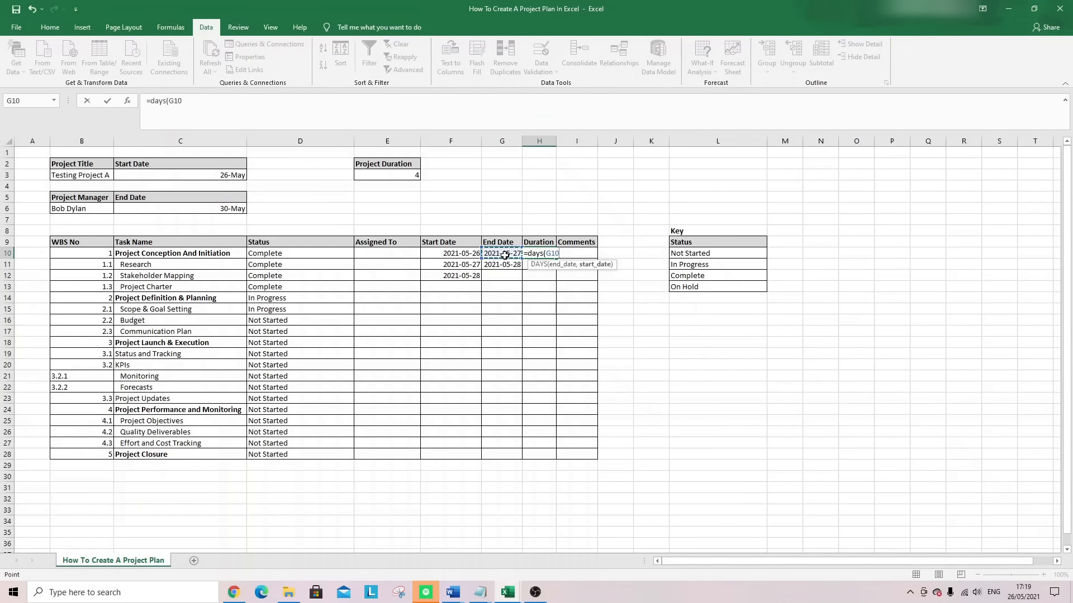
text(,)
click(460, 253)
key(Return)
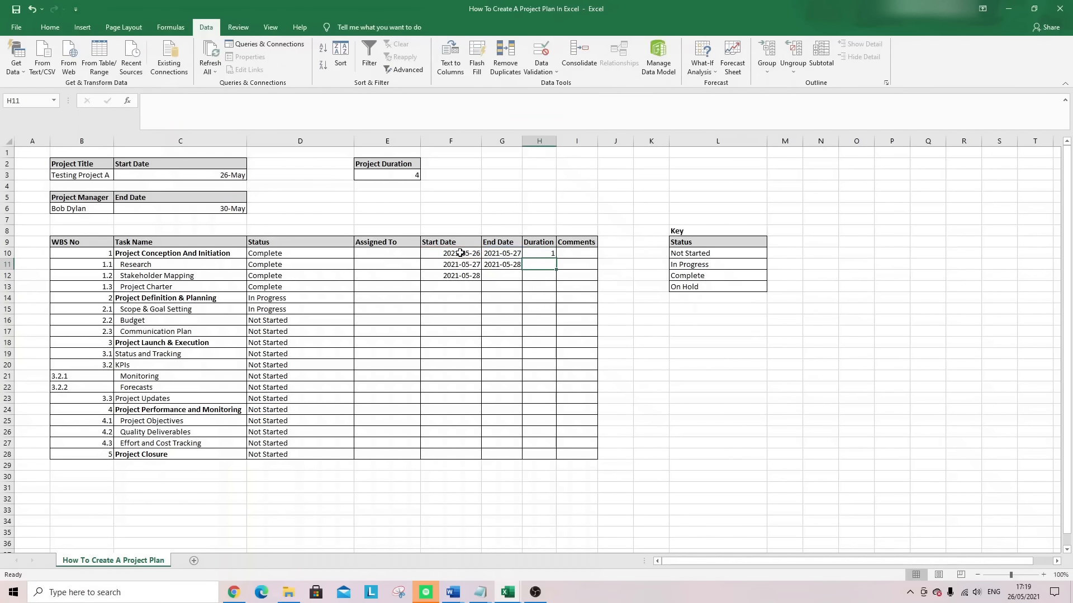
Replace the first task's duration formula in H10 with =NETWORKDAYS(F10,G10)
click(540, 253)
click(152, 102)
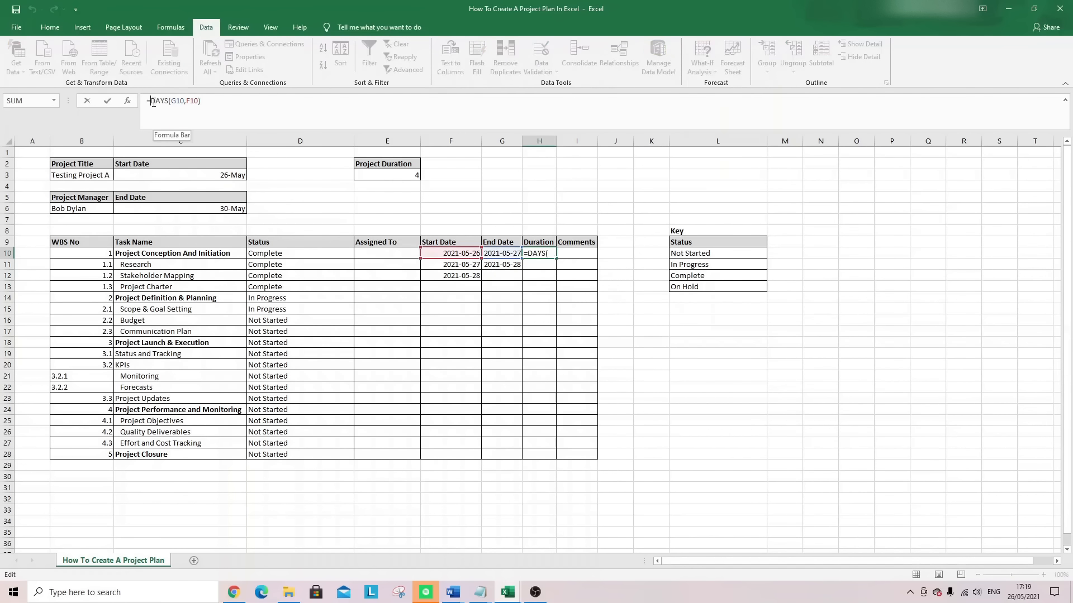
key(Delete)
key(Delete)
key(Delete)
key(Delete)
key(Delete)
key(Delete)
key(Delete)
key(Delete)
key(Delete)
key(Delete)
key(Delete)
key(Delete)
key(Delete)
text(network()
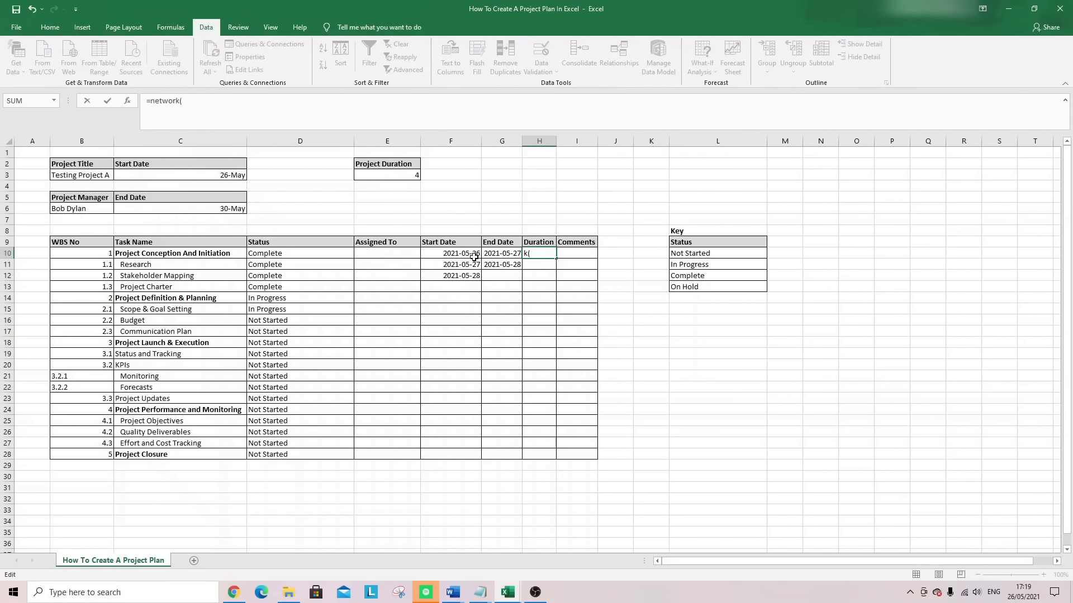
key(BackSpace)
text(days)
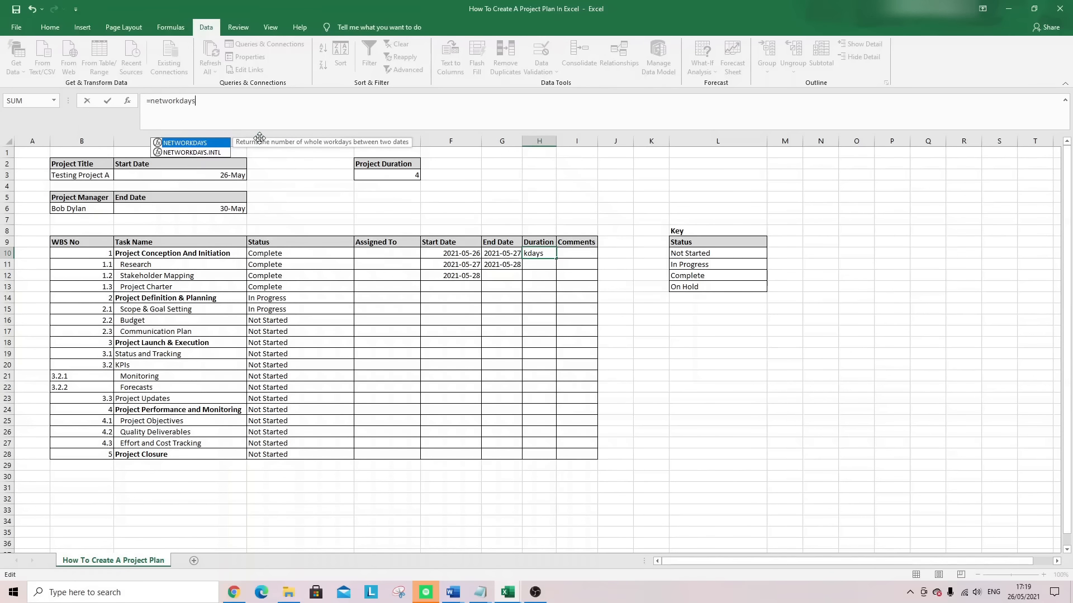
click(460, 253)
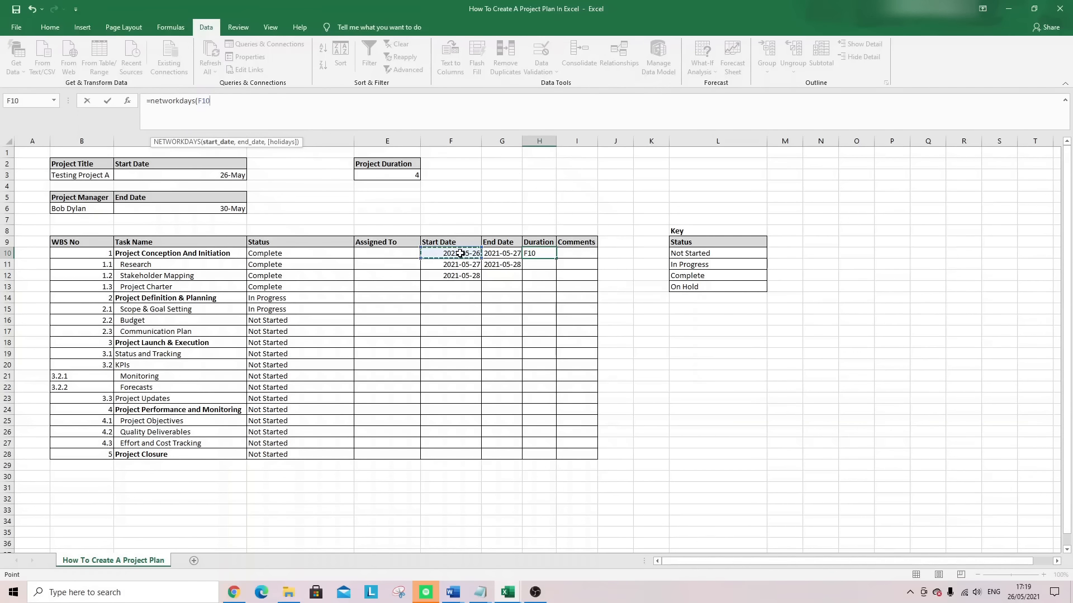
text(,)
click(493, 255)
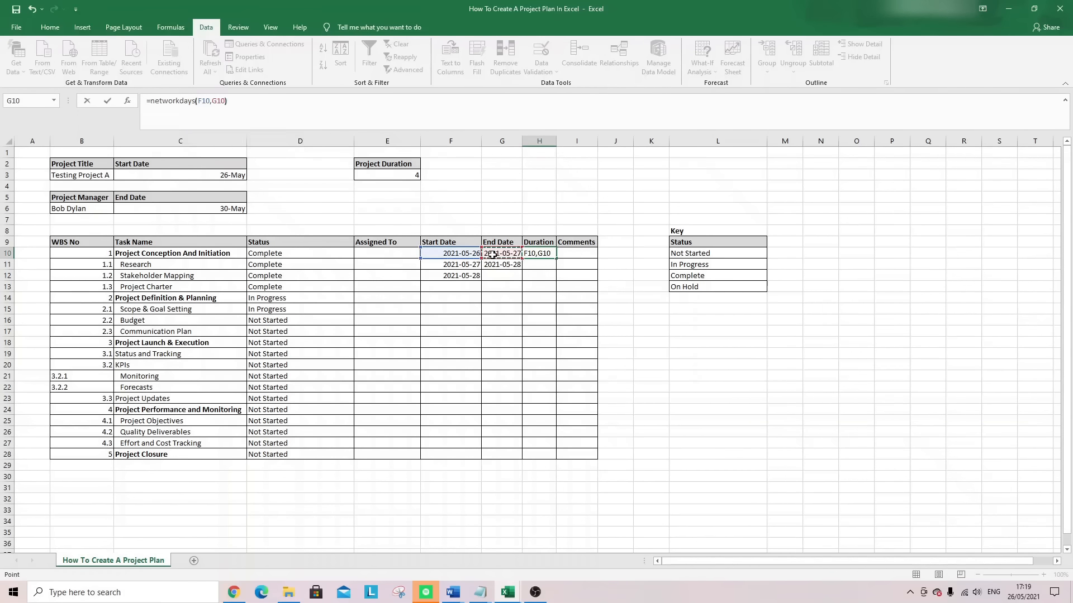
key(Return)
Fill the NETWORKDAYS formula from H10 down the Duration column to H28
click(537, 254)
drag(558, 260, 556, 460)
click(544, 275)
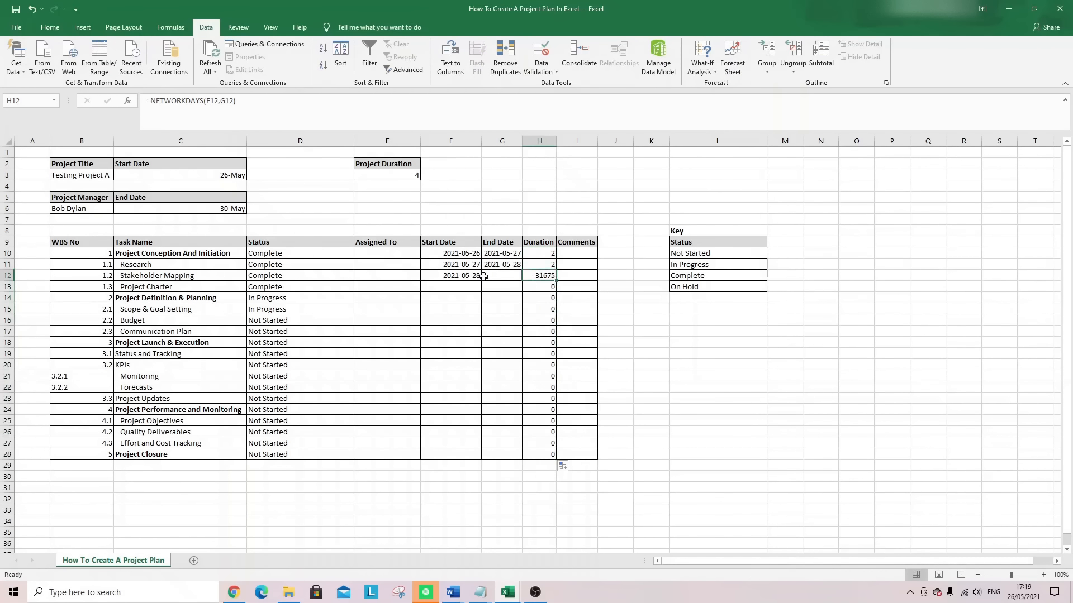
Enter 2021-05-29 as the end date of Stakeholder Mapping in G12
click(476, 275)
click(496, 277)
text(2021-05-29)
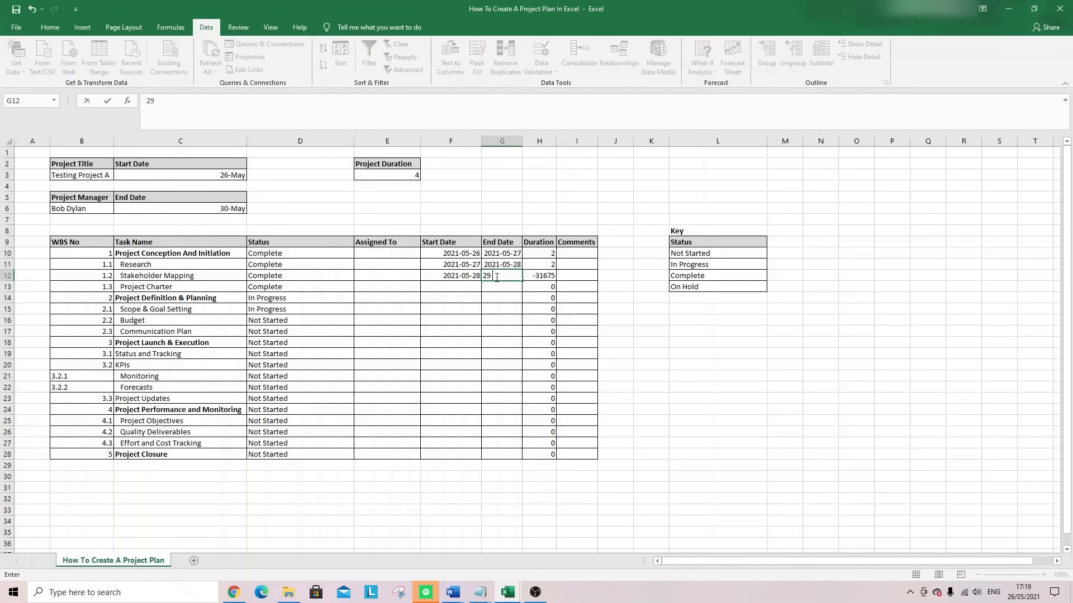
key(Return)
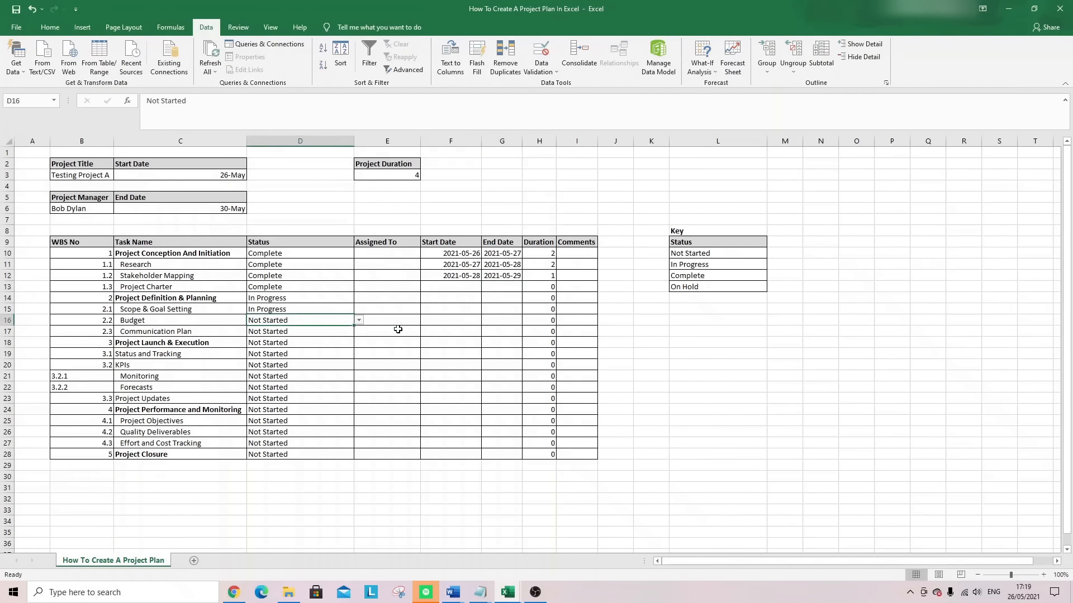
click(477, 318)
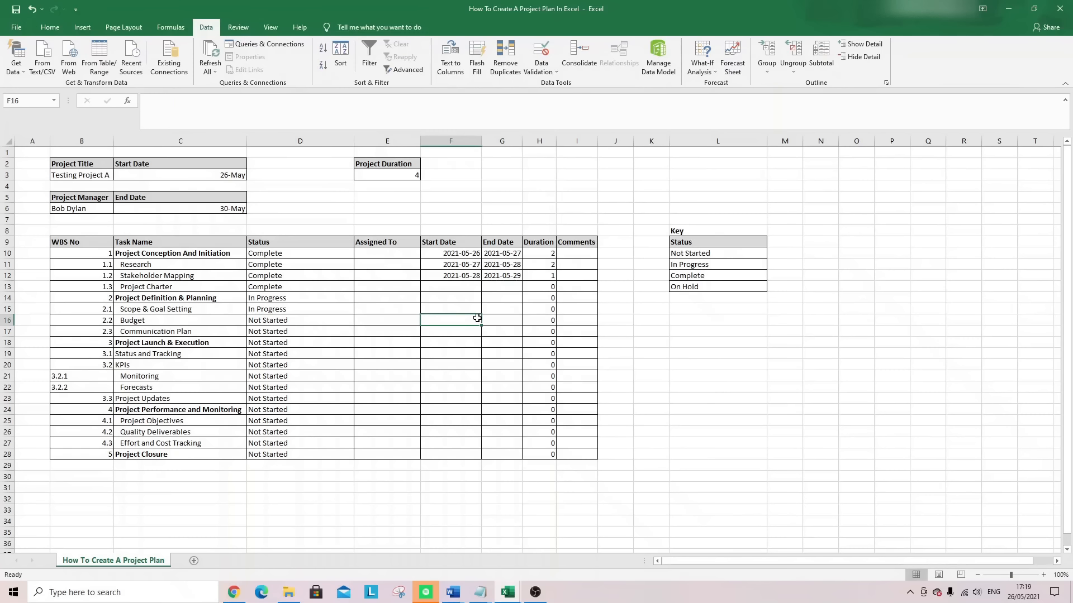
click(492, 318)
drag(438, 256, 517, 277)
click(231, 219)
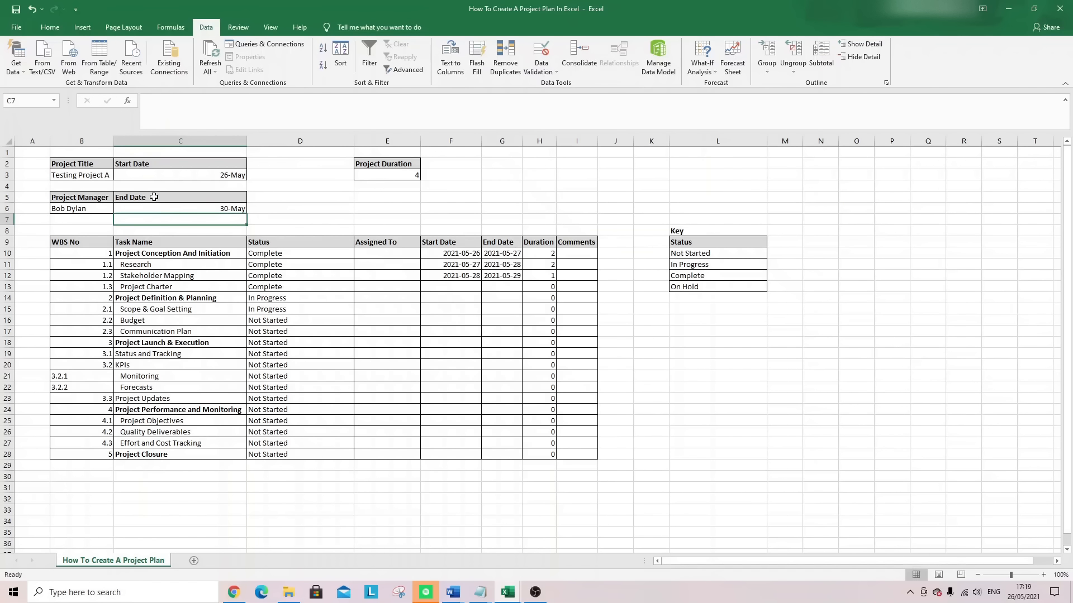
Move the header's Start Date and End Date blocks to column D and the Project Duration block to H2:H3
drag(200, 162, 204, 211)
drag(197, 156, 259, 163)
drag(396, 163, 396, 175)
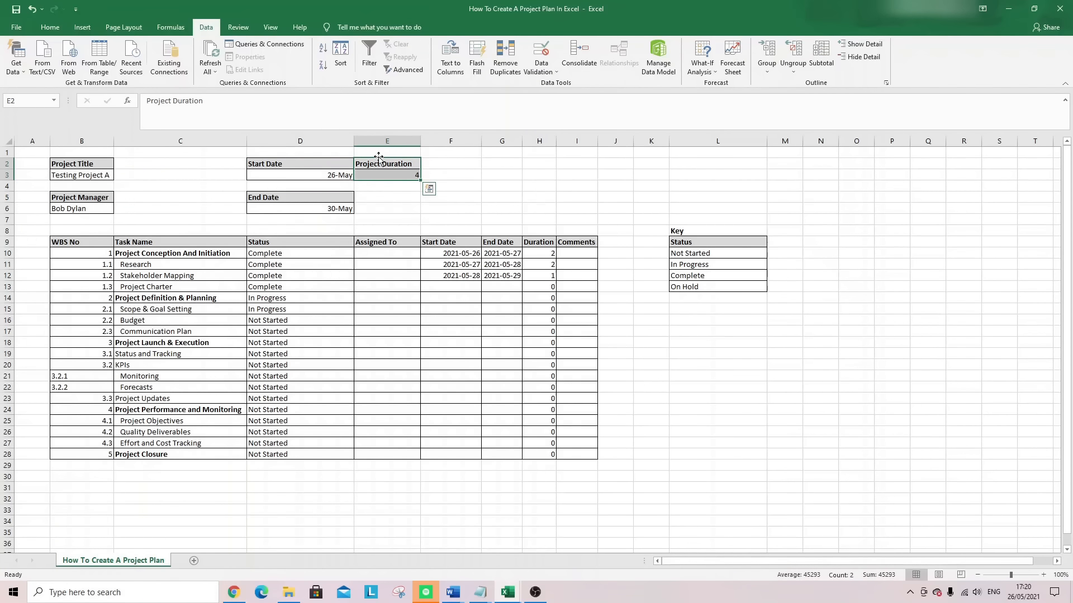
drag(379, 158, 546, 160)
click(480, 185)
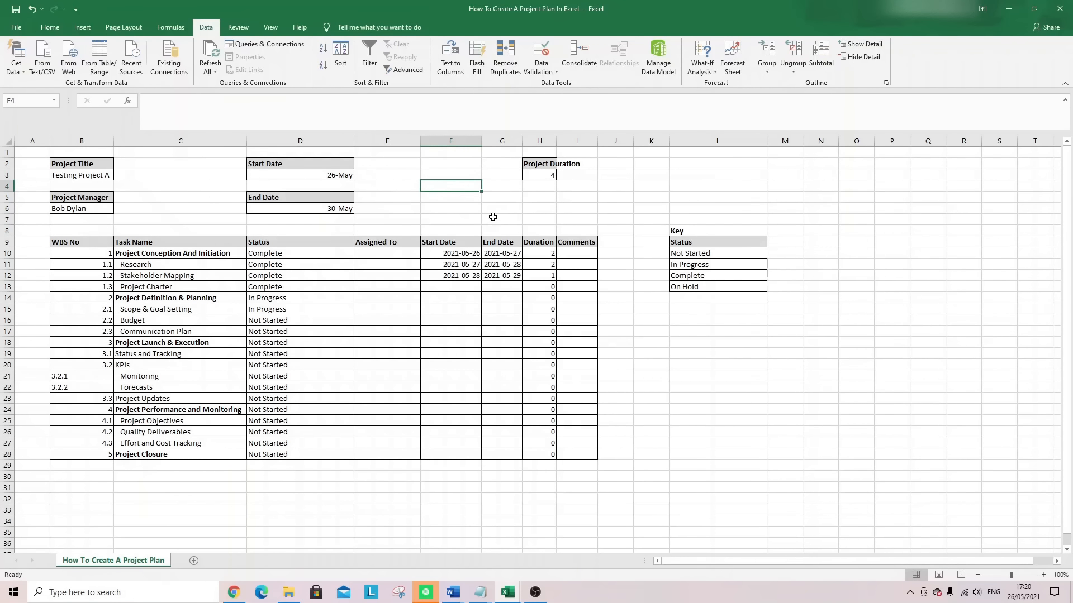
Widen the Comments column and enter "Phase completed on time, no risks raised." as the first task's comment in I10
drag(598, 141, 627, 140)
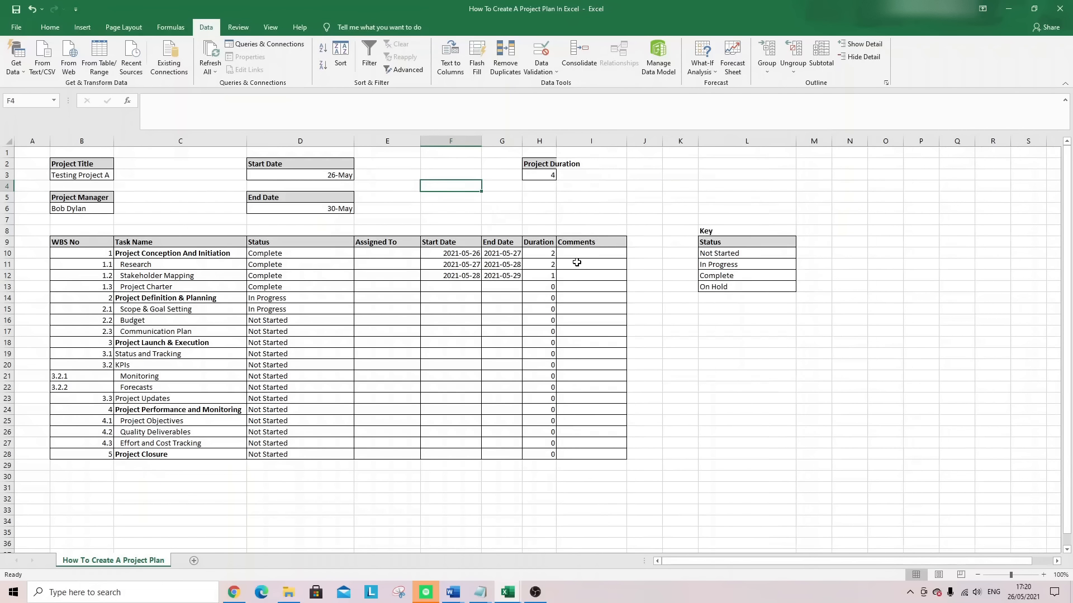
click(579, 254)
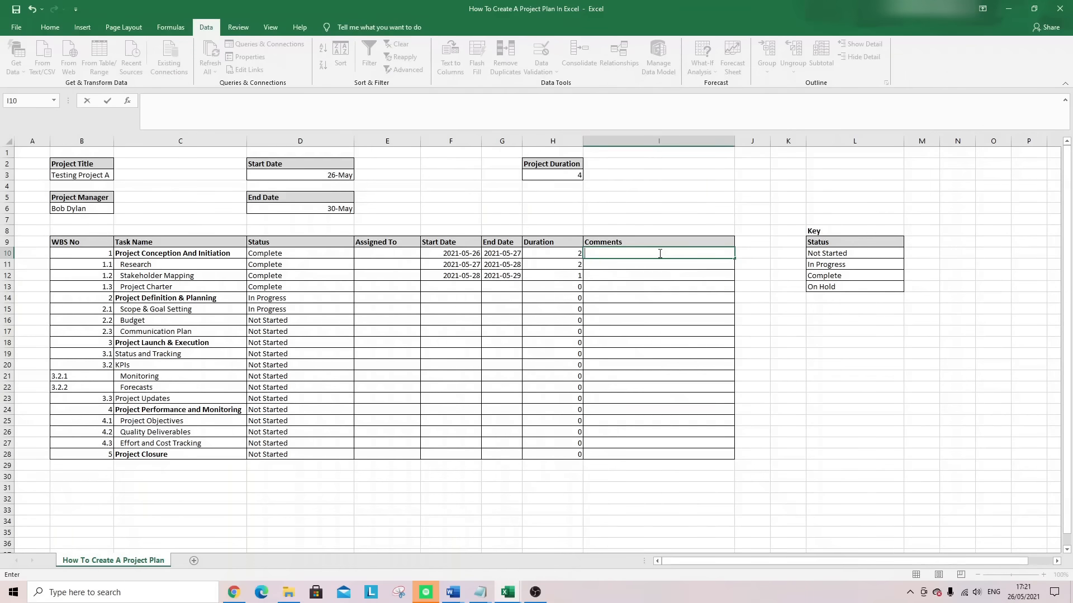
text(hase completed on time, no risks raised.)
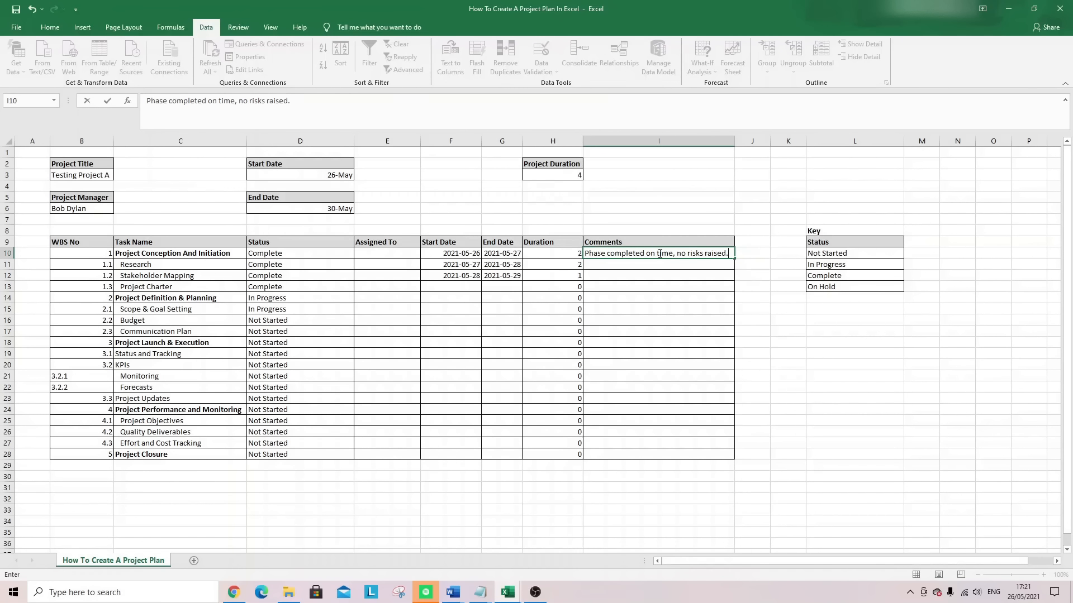
key(Return)
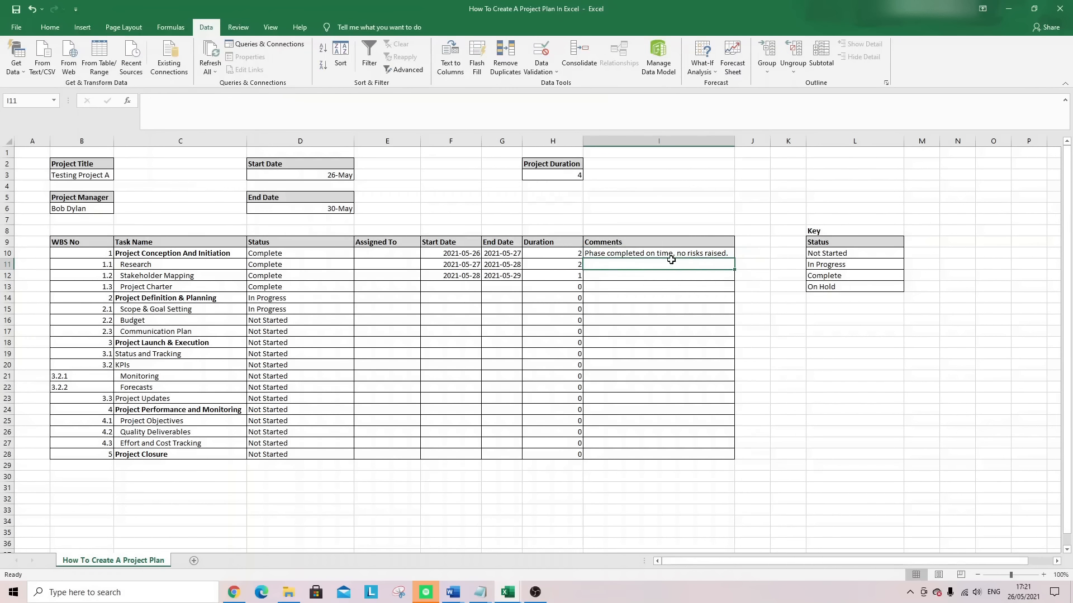
click(380, 301)
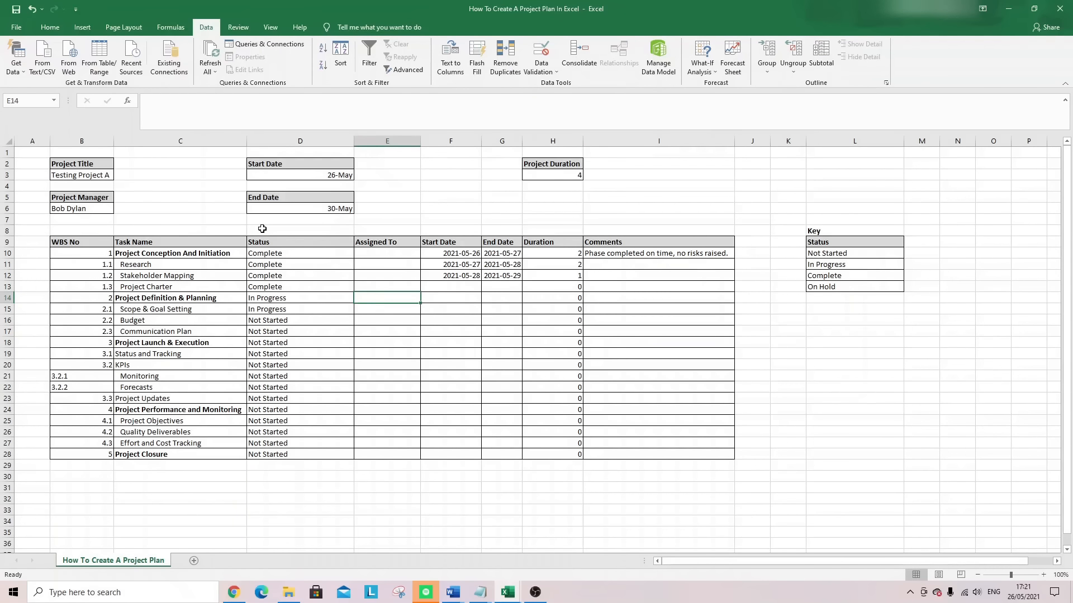
drag(100, 172, 280, 209)
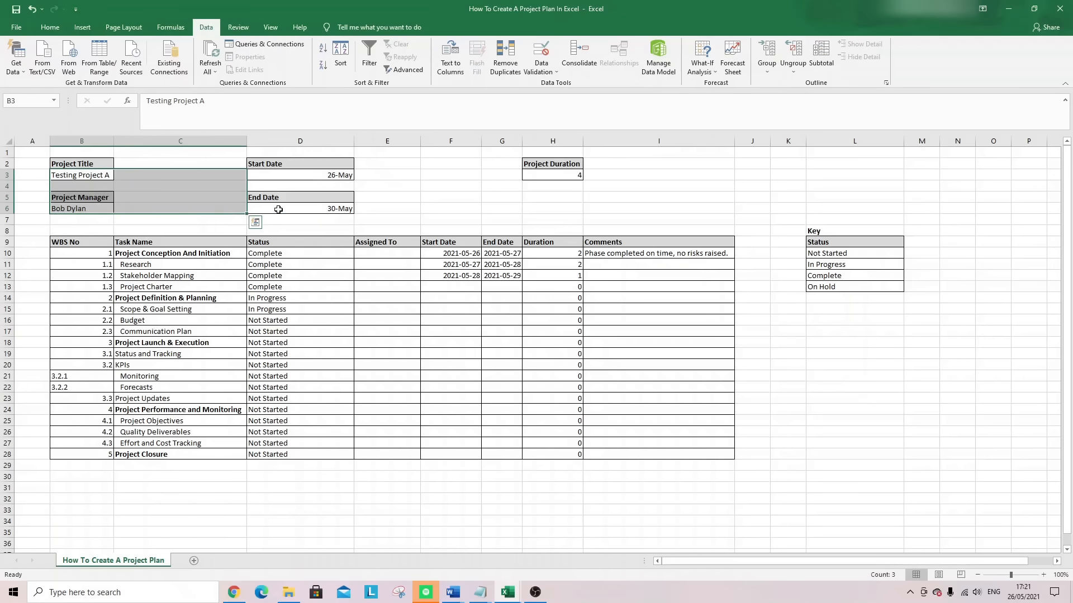
click(278, 209)
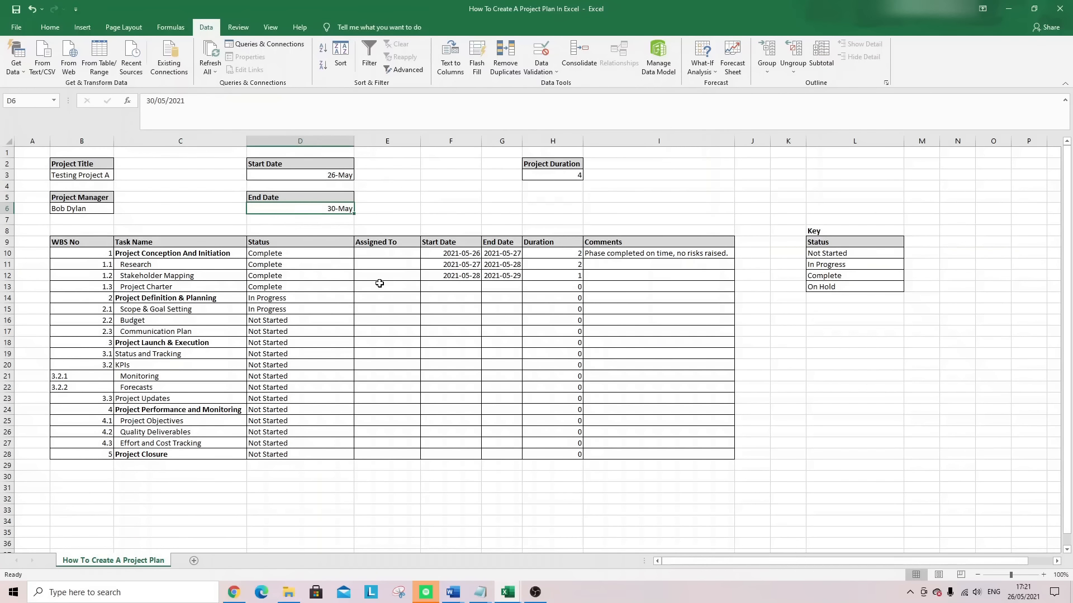
drag(279, 253, 485, 330)
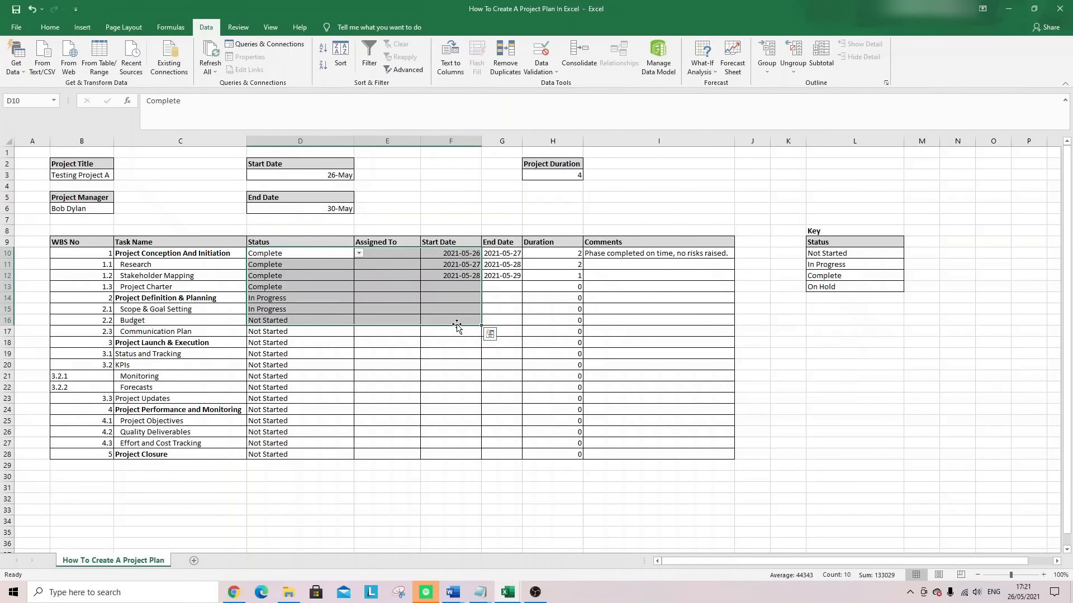
click(415, 284)
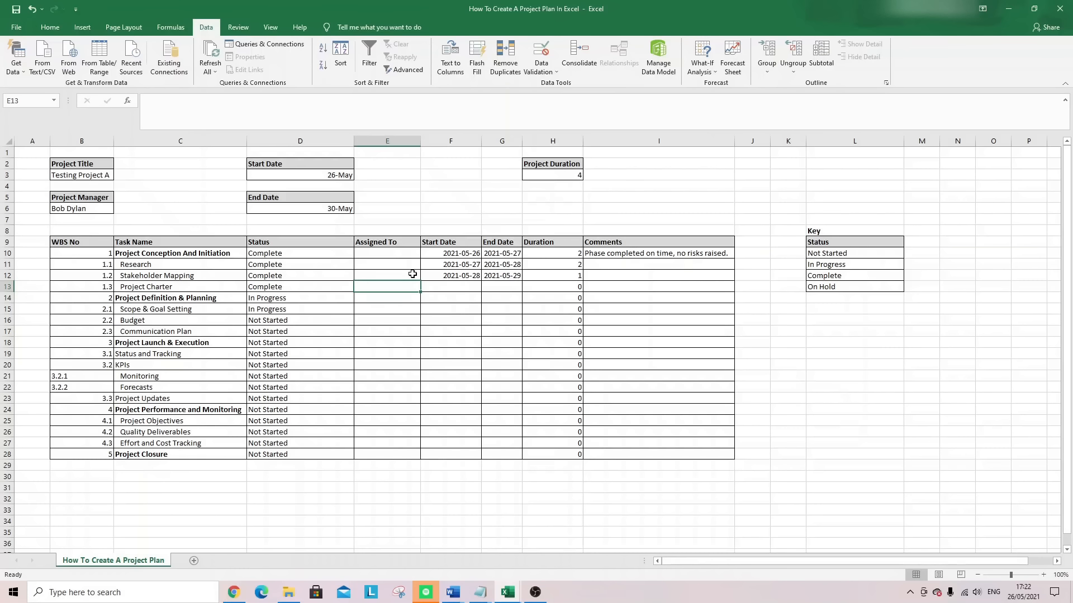
drag(155, 264, 335, 333)
click(366, 333)
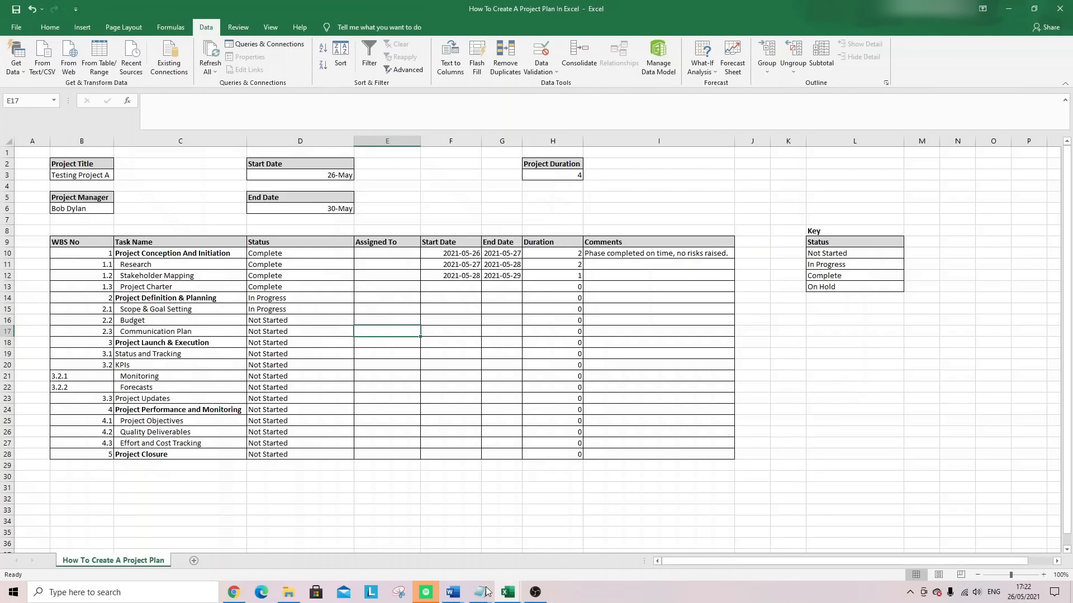
Switch to the IC-Project-Plan-Template-8538-V1 workbook and examine its header, task table and Gantt chart
mouse_move(509, 595)
click(459, 529)
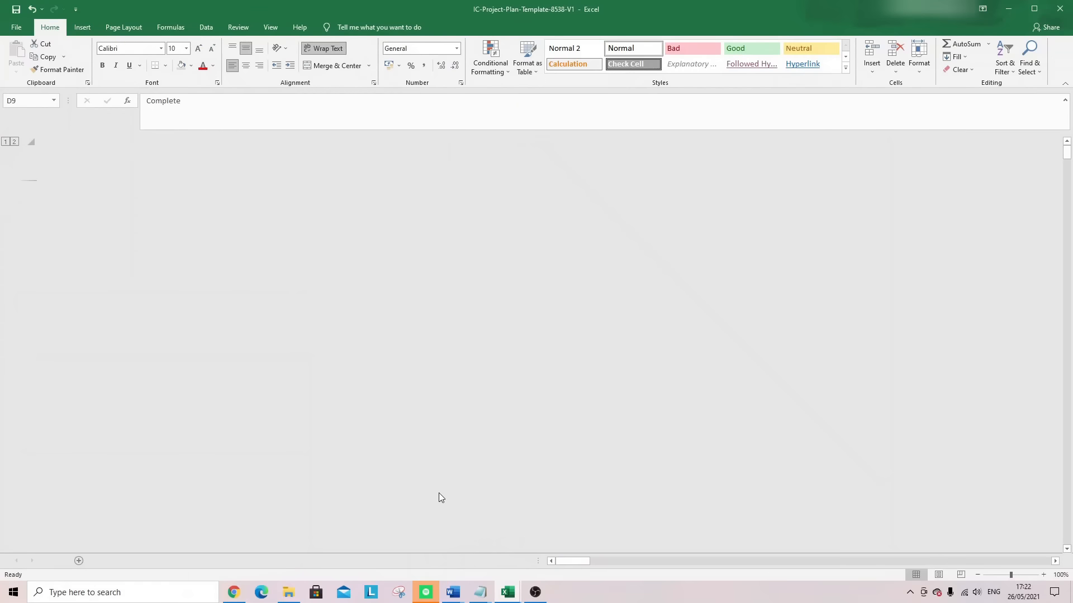
click(321, 316)
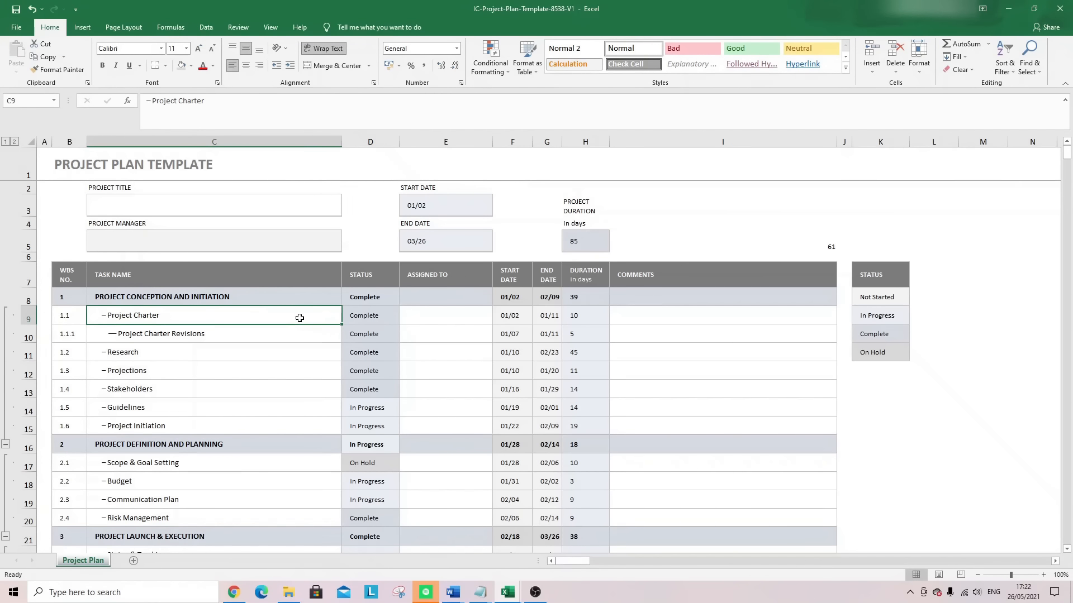
scroll(271, 302, down, 5)
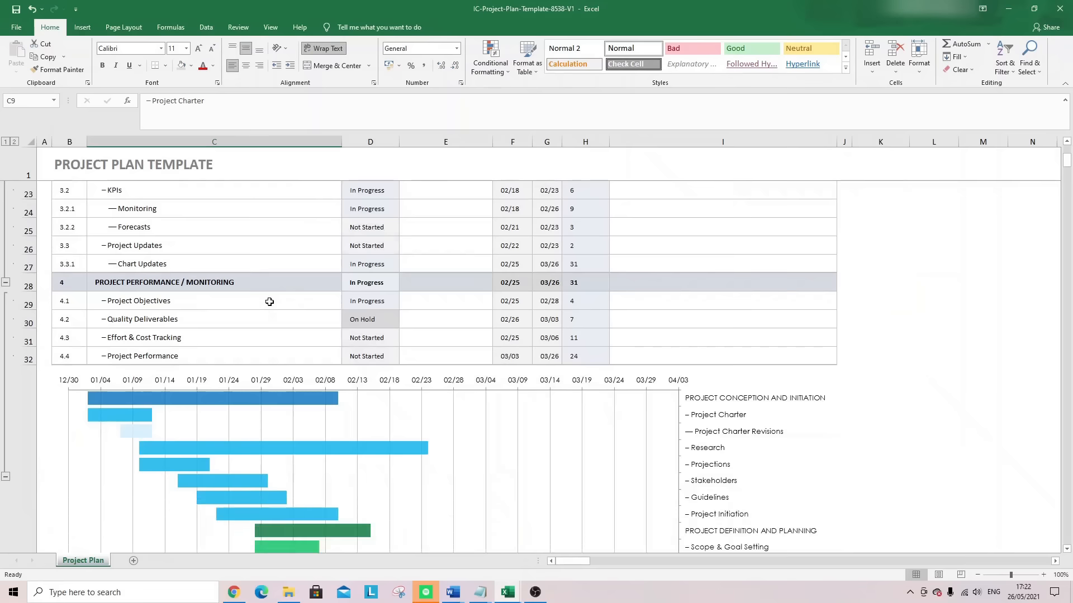
scroll(255, 296, down, 3)
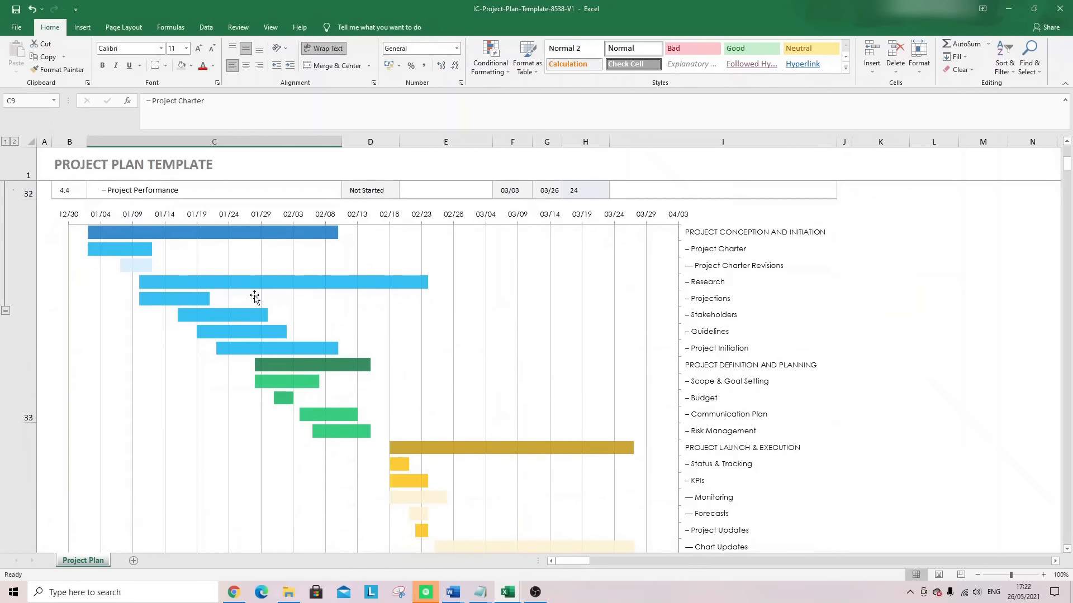
scroll(255, 296, up, 9)
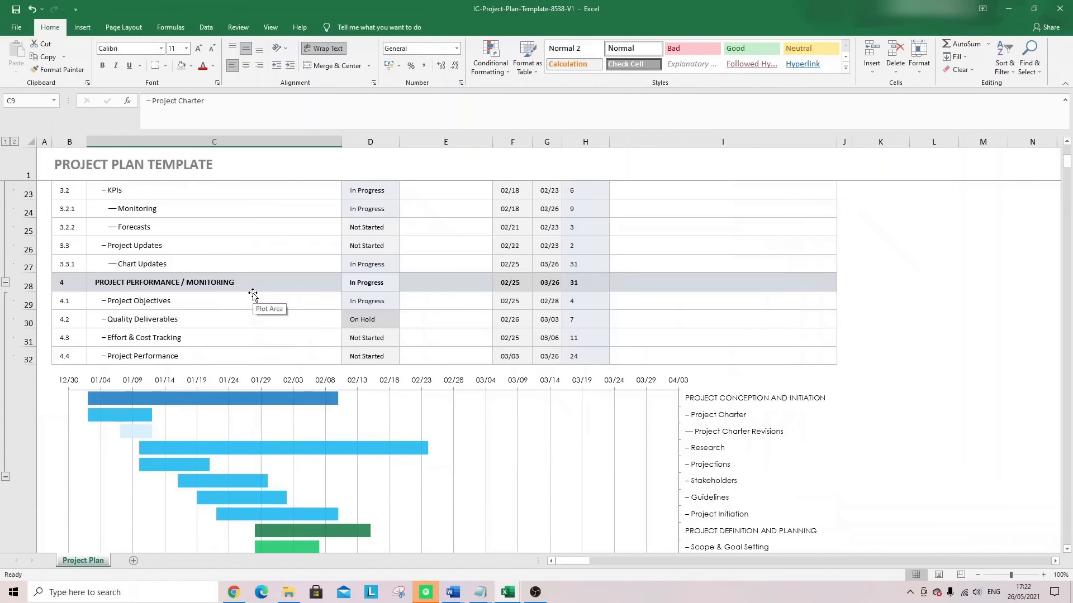
scroll(252, 295, up, 1)
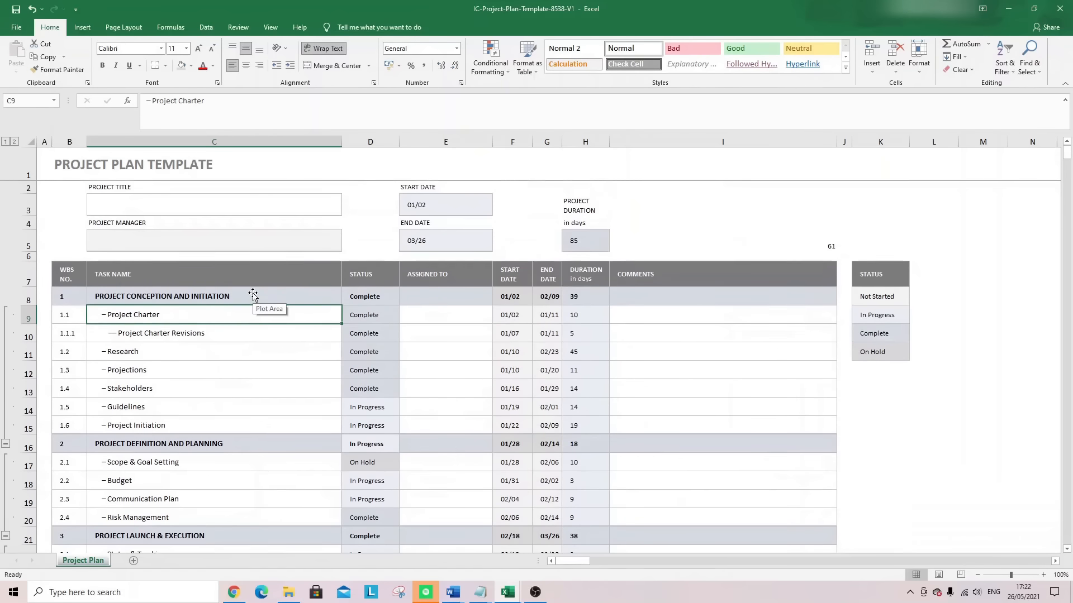